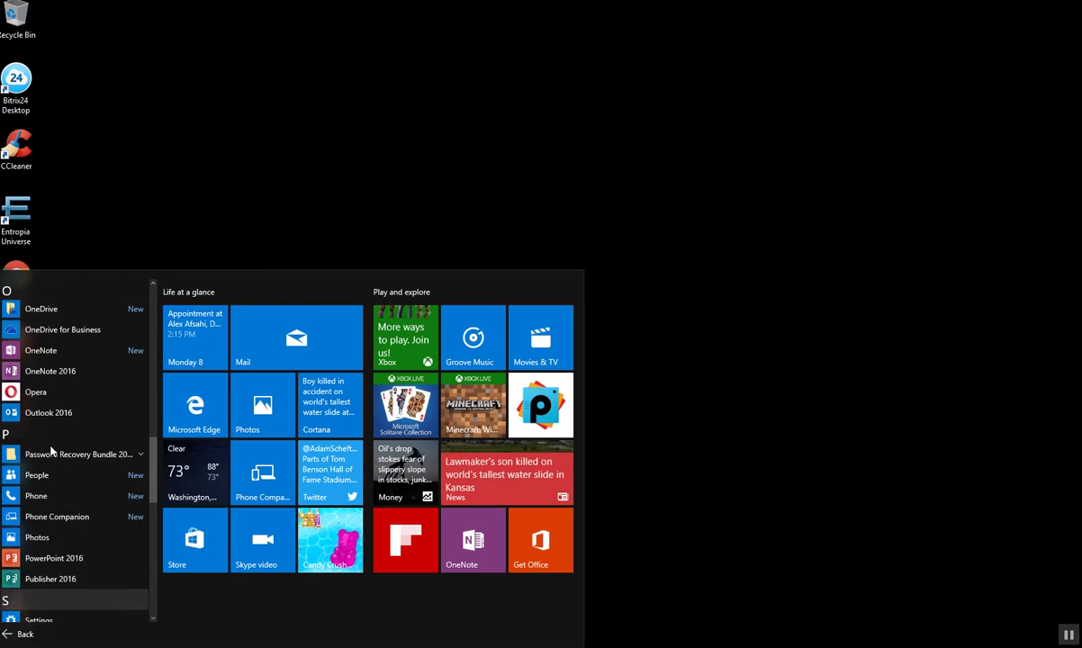
- Launch Outlook 2016 from the Start menu's app list
left_click(48, 421)
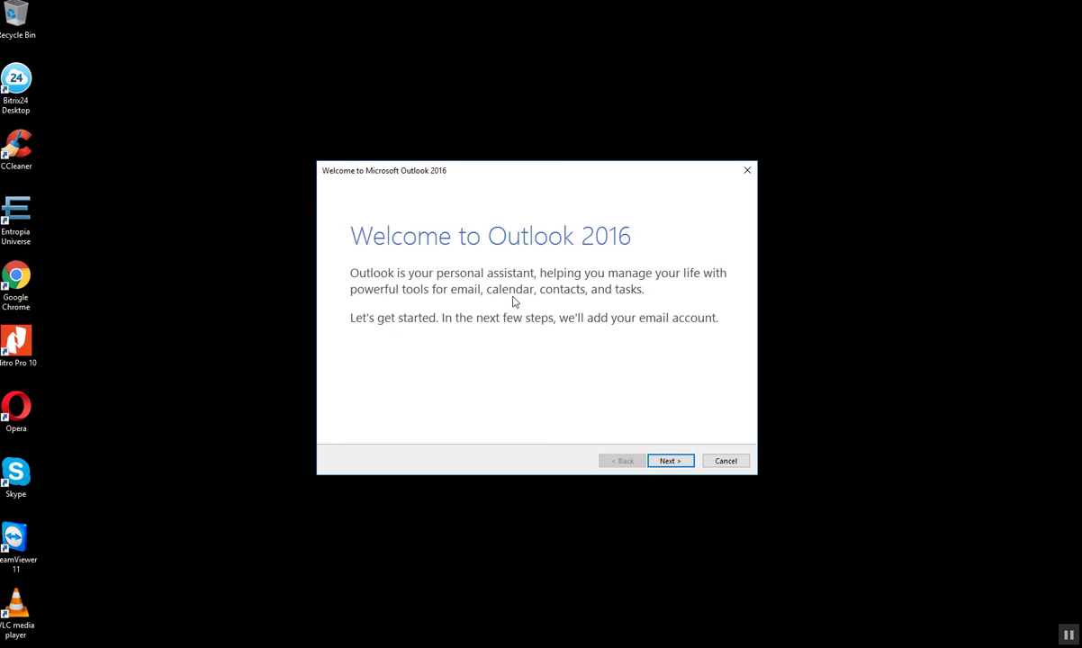
- Choose to add an email account and enter the account holder's full name and e-mail address
left_click(665, 461)
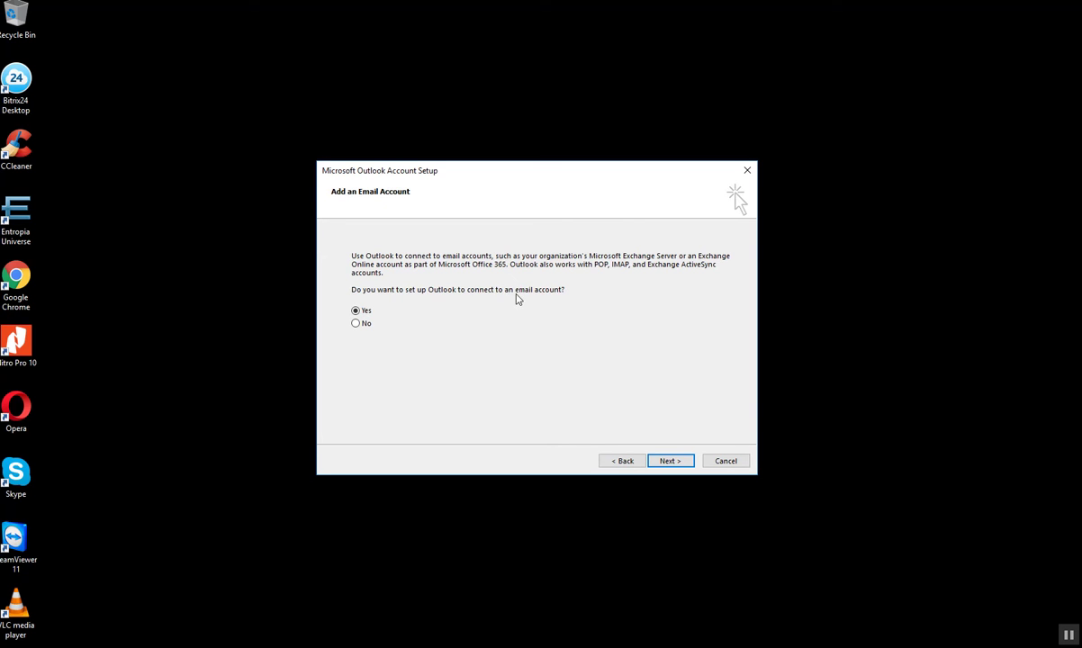
left_click(676, 461)
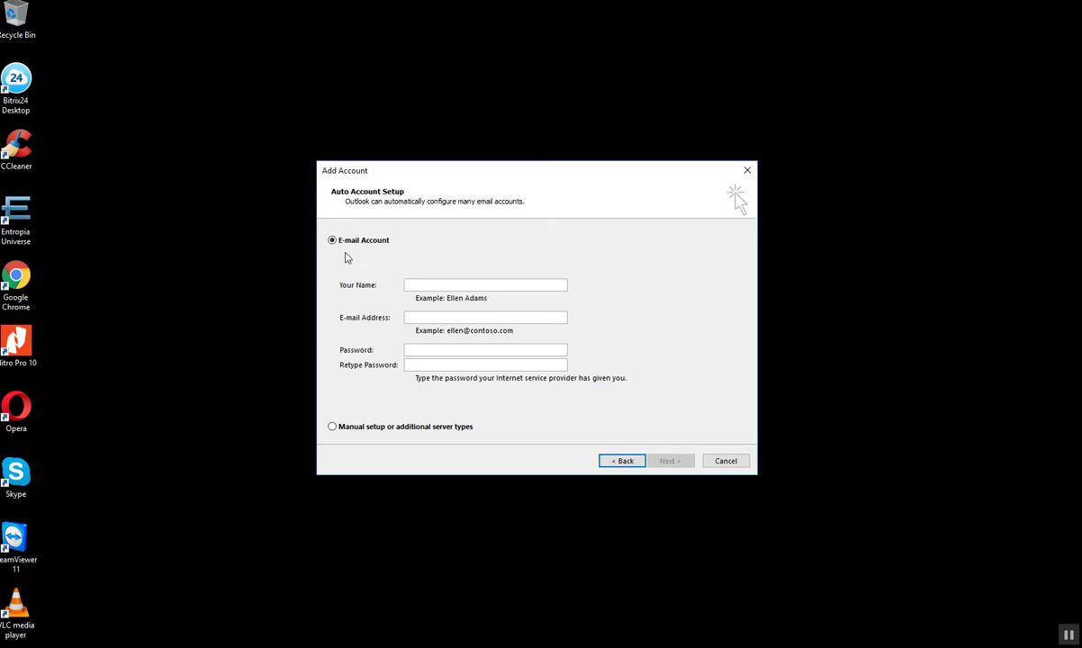
left_click(424, 285)
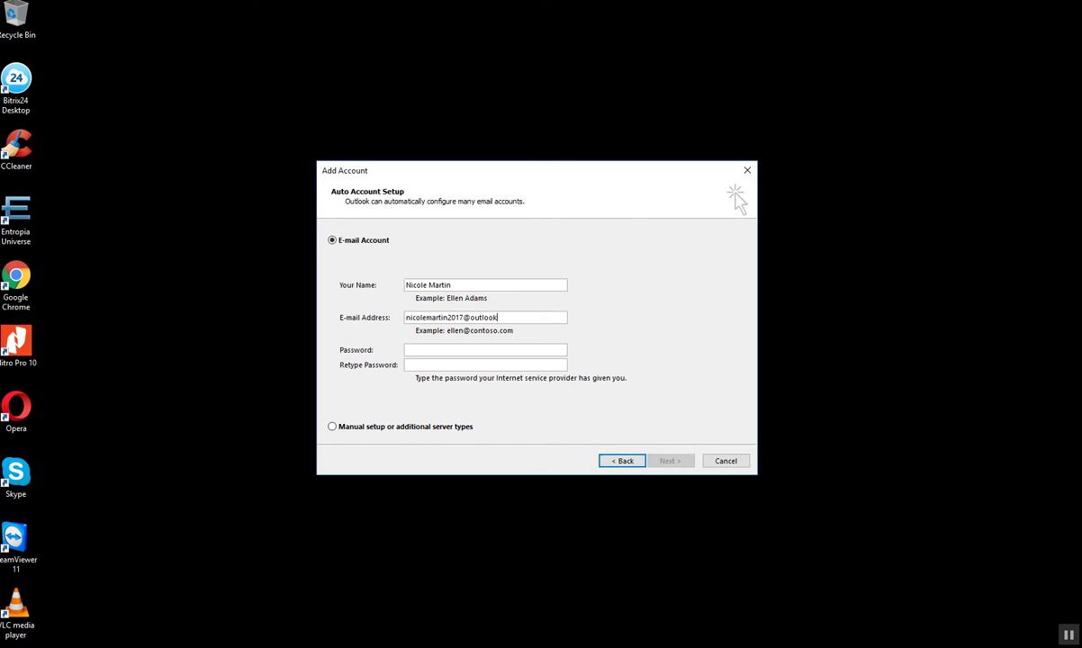
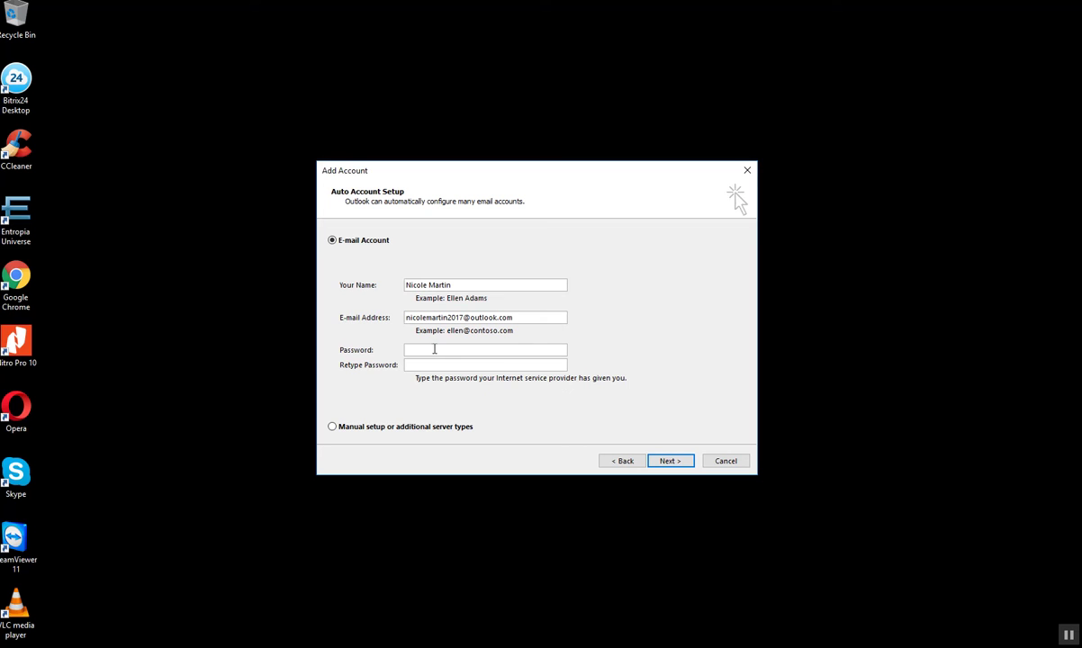
- Enter the account password, have the credentials remembered, and finish setup to open the Inbox
left_click(419, 350)
left_click(672, 461)
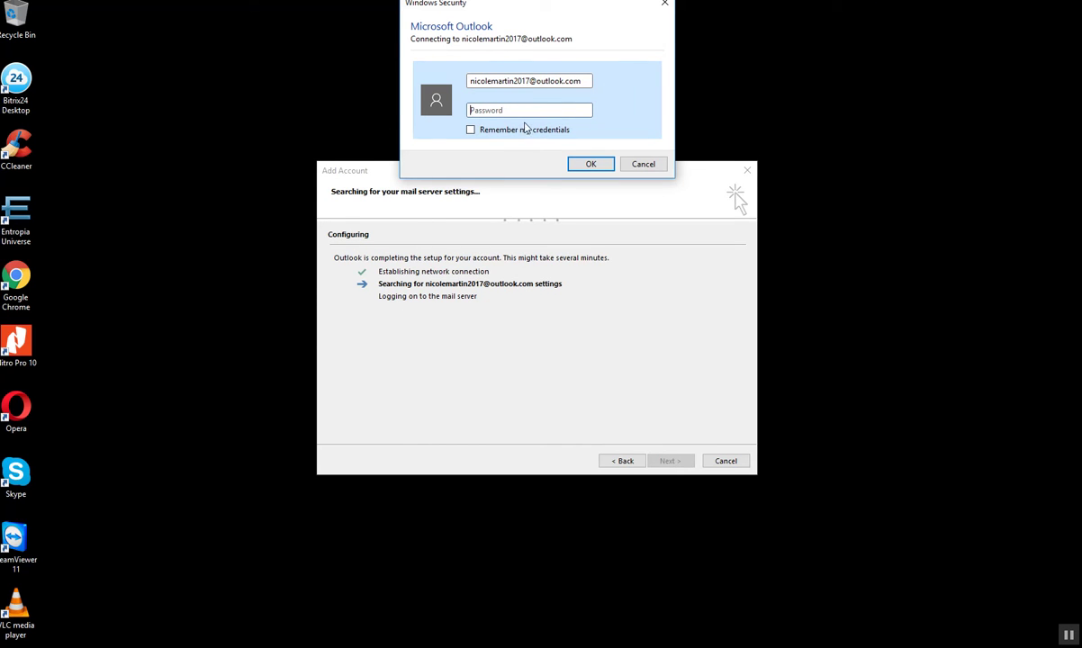
left_click(480, 109)
type("••")
left_click(471, 130)
left_click(586, 164)
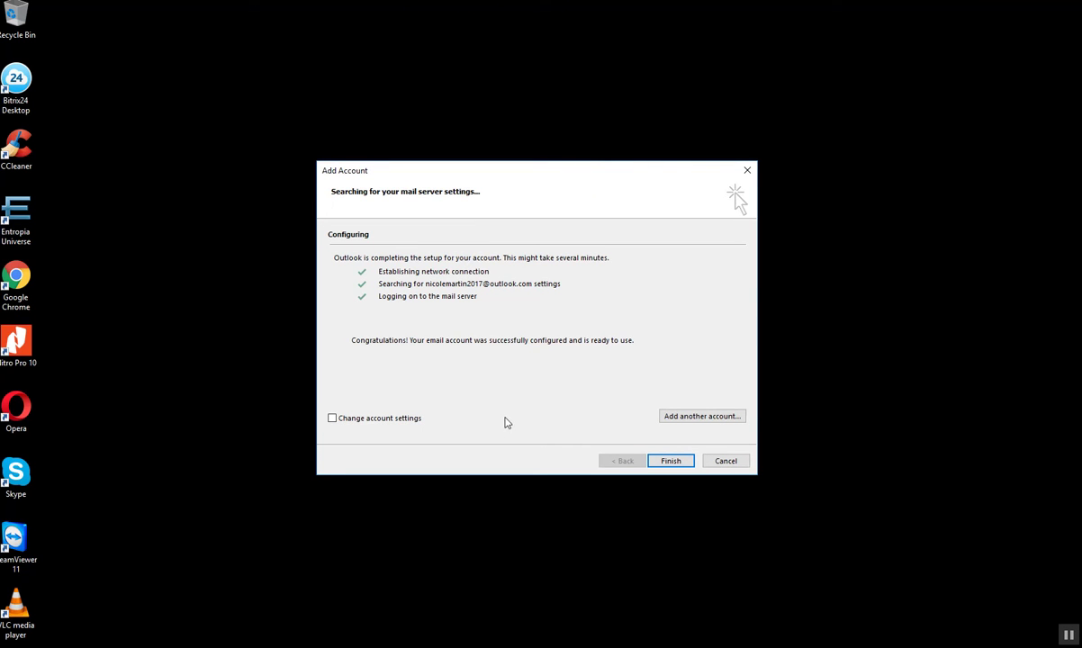
left_click(666, 462)
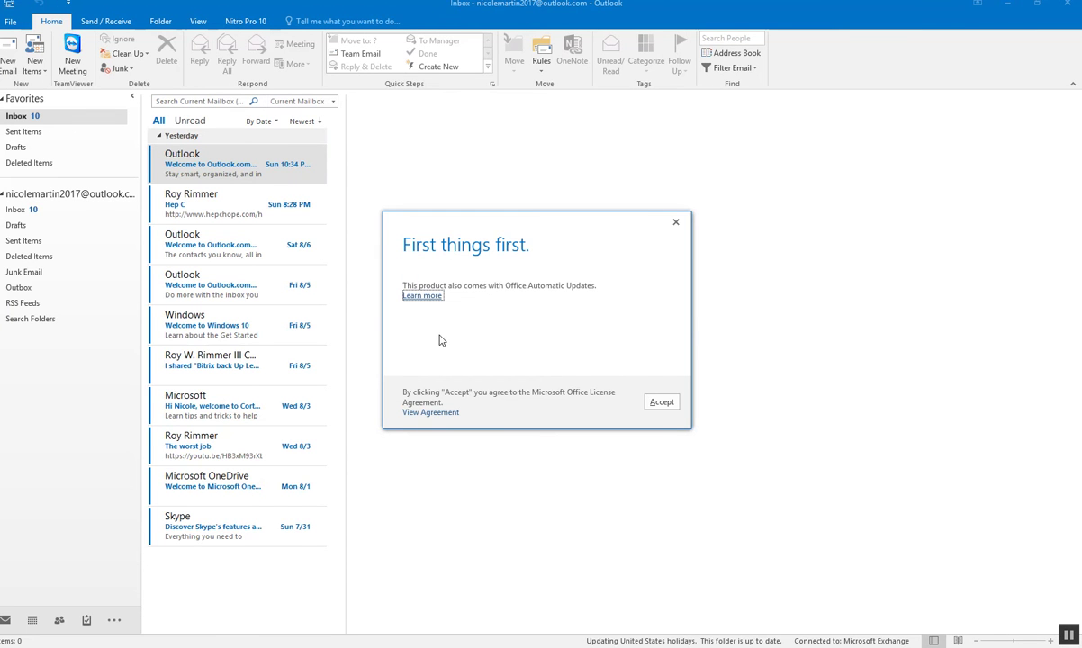
- Accept the Office updates notice, open the account's Inbox, then switch to the August 2016 calendar
left_click(663, 403)
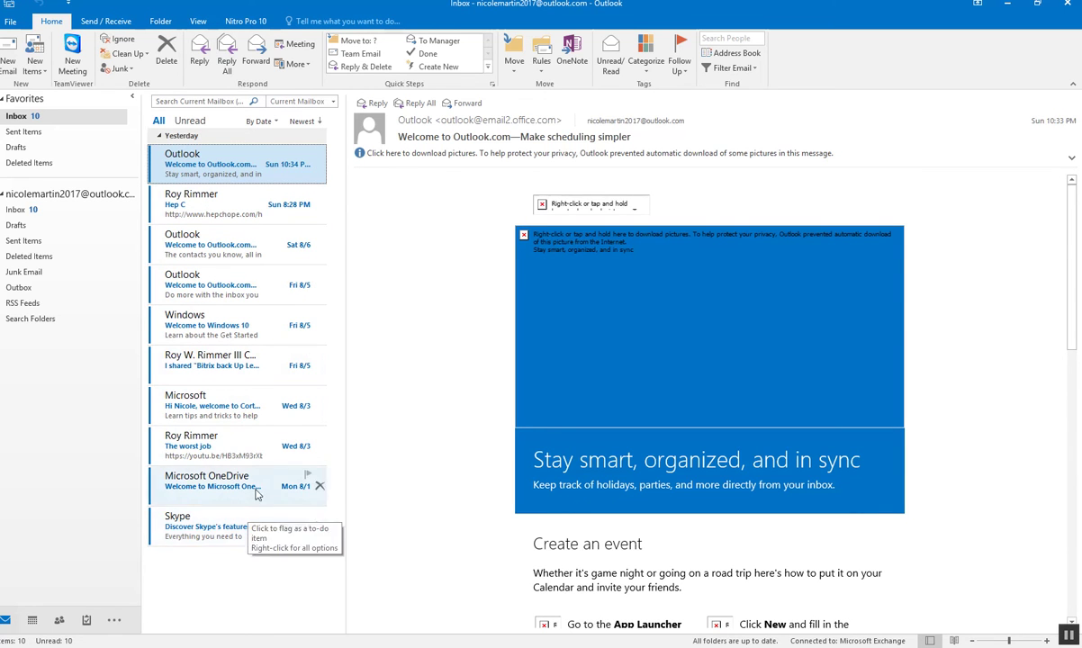
left_click(28, 210)
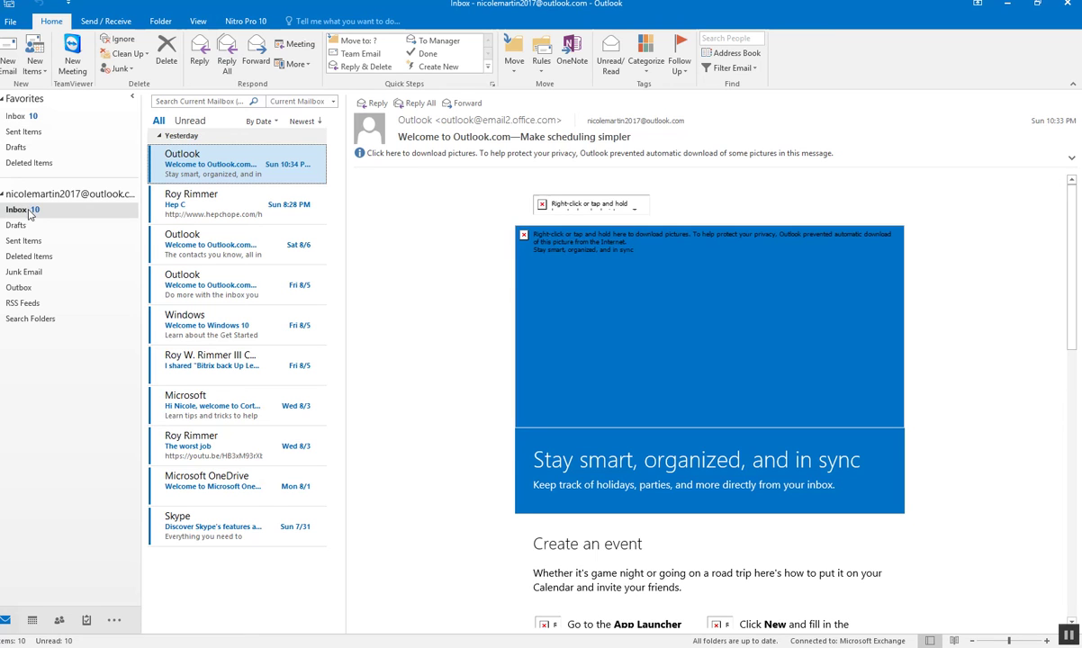
left_click(32, 620)
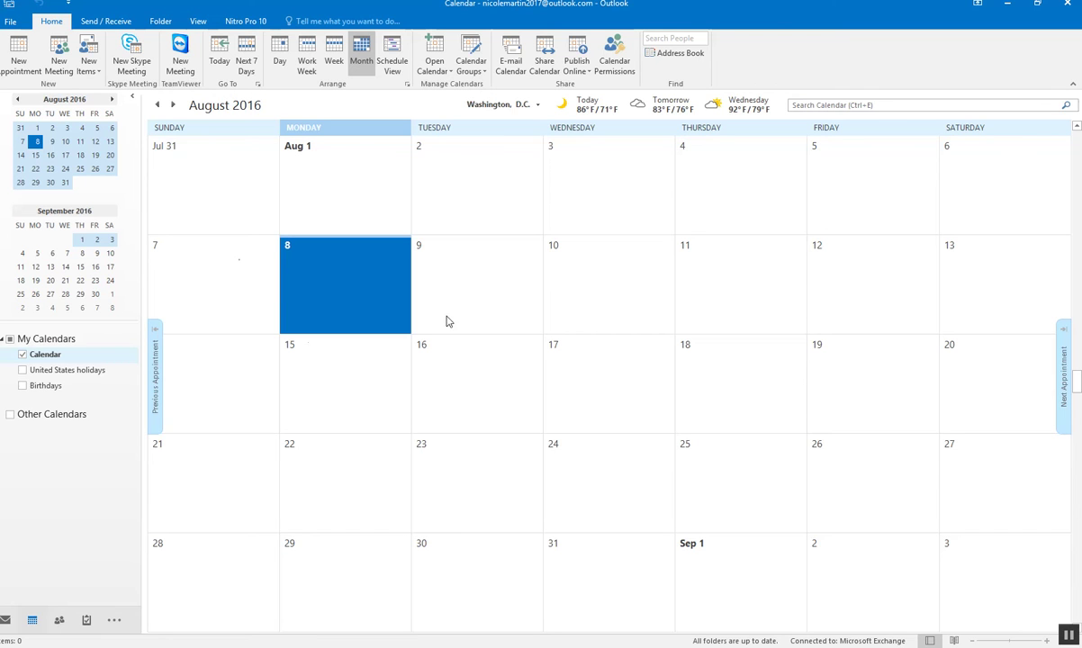
- Start a new event on Tuesday Aug 9 titled 'Drs Visit'
left_click(447, 245)
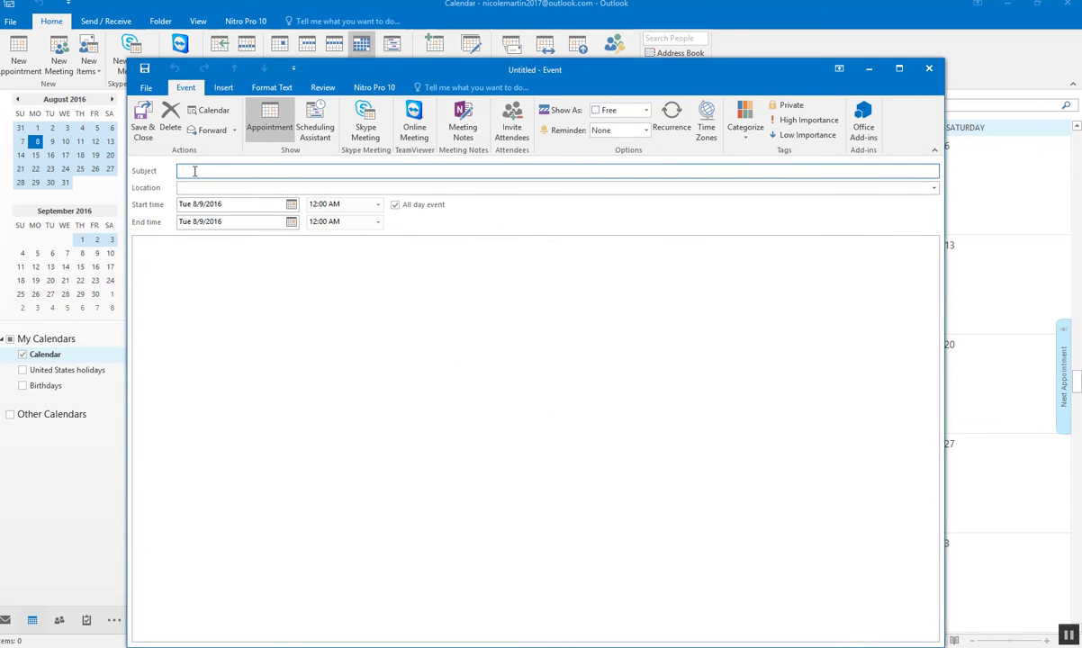
type("Drs Visit")
left_click(207, 187)
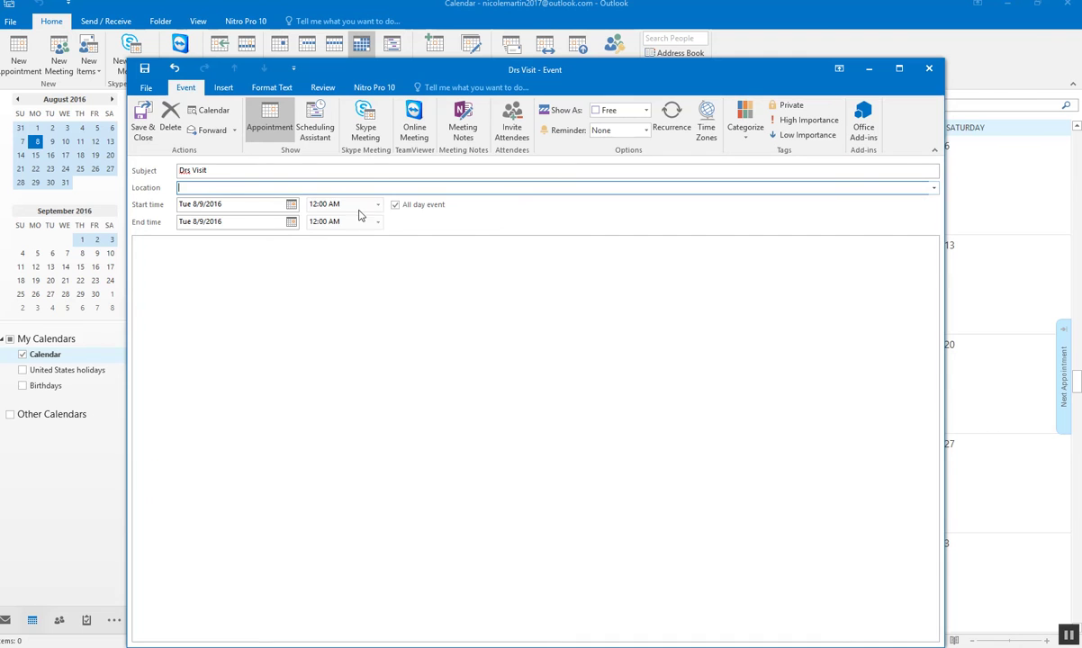
- Make Drs Visit a timed event from 1:30 PM to 3:30 PM
left_click(394, 205)
left_click(379, 205)
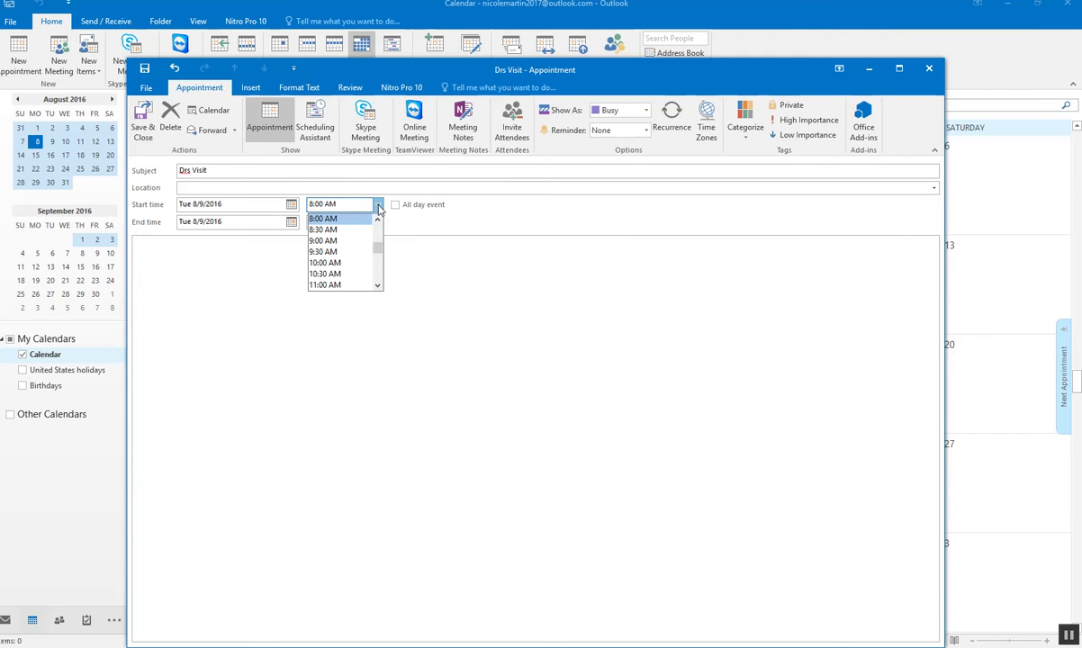
scroll(378, 283, "down", 5)
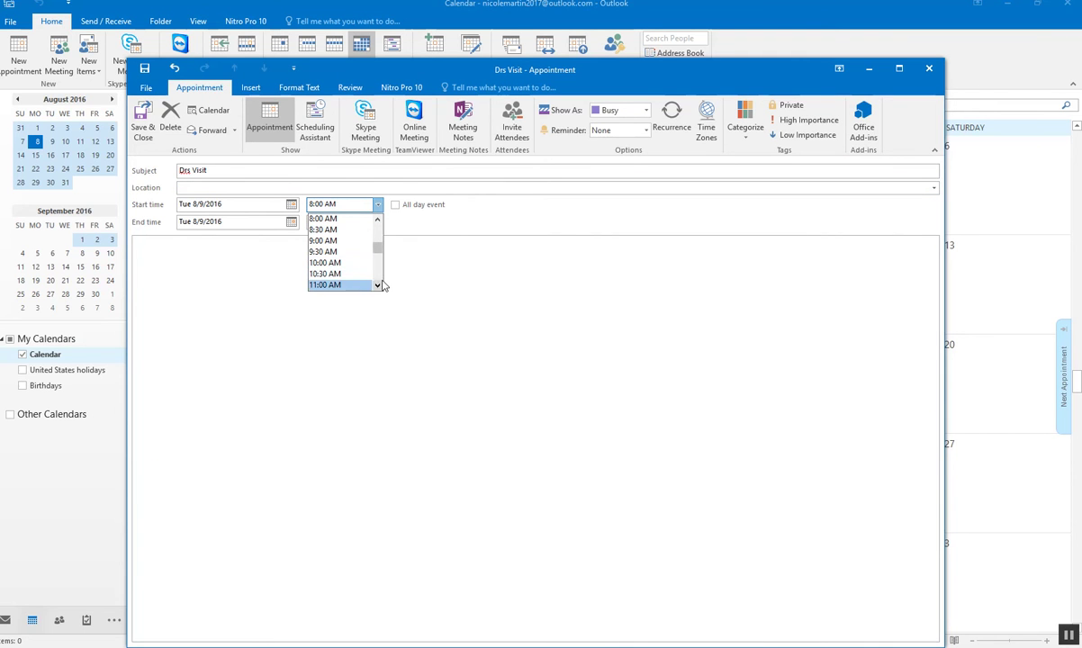
scroll(350, 236, "up", 3)
left_click(348, 241)
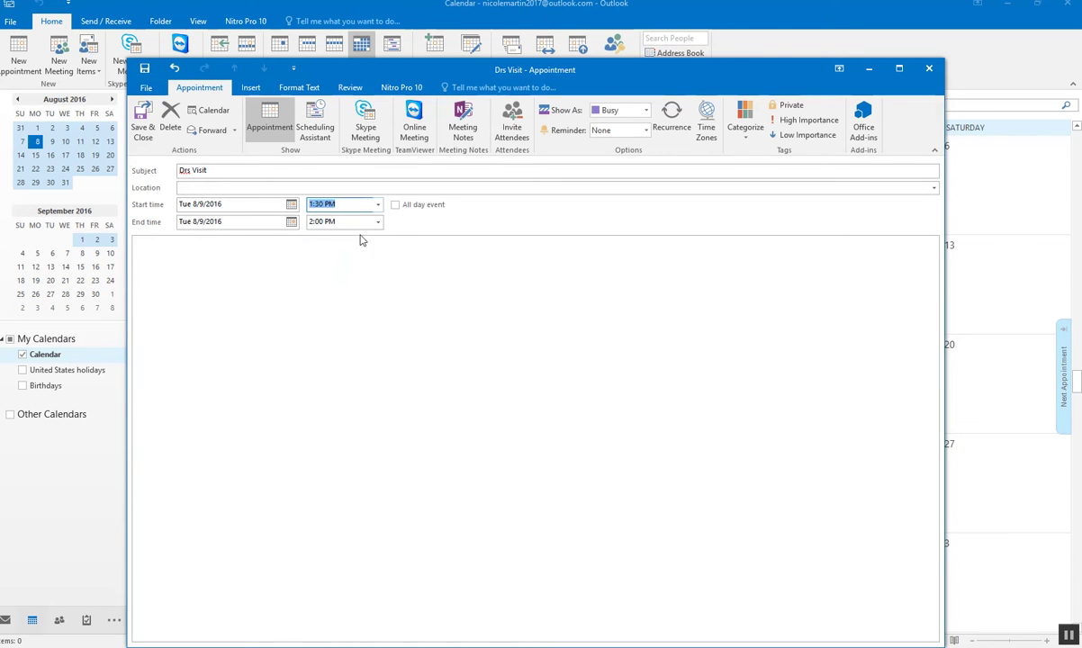
left_click(378, 222)
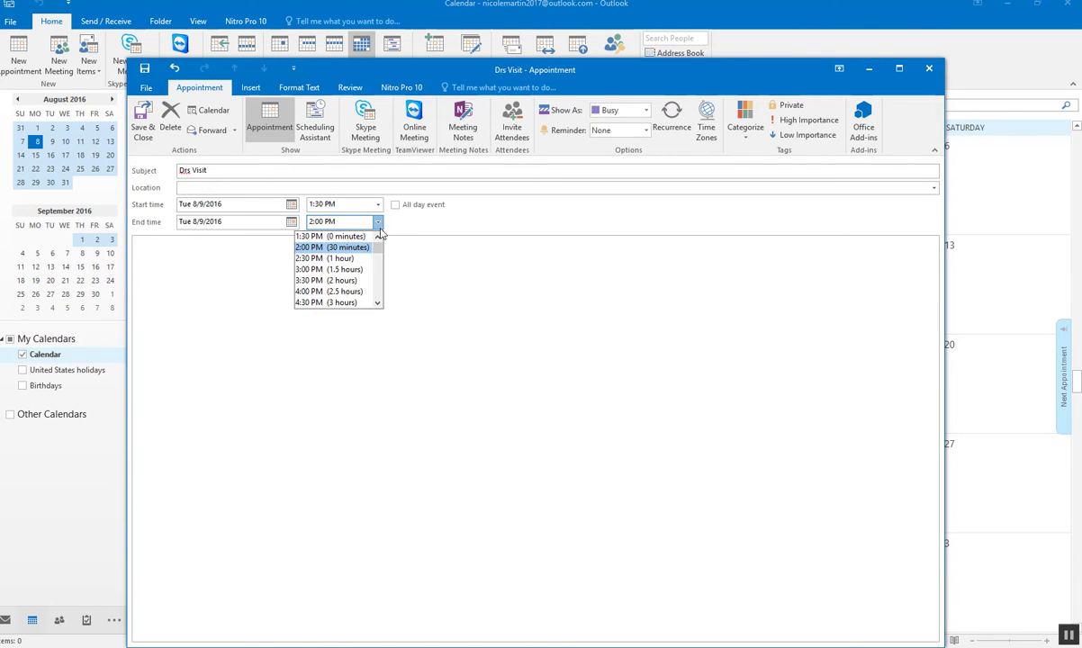
left_click(333, 280)
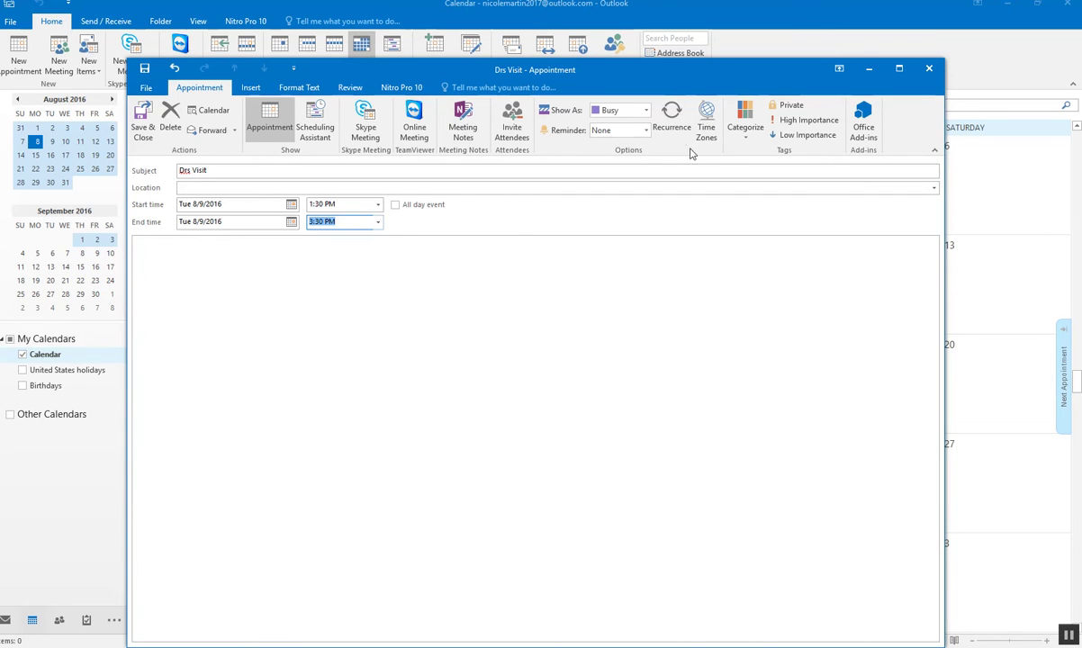
left_click(747, 132)
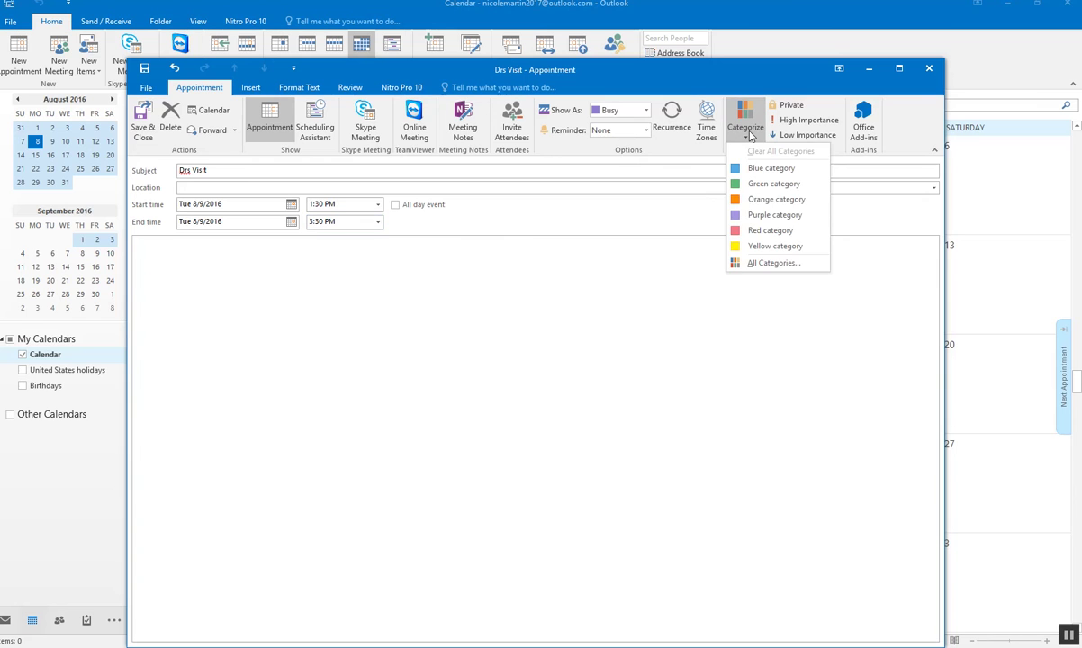
- Tag Drs Visit with the Red category, keeping its name, and convert it into a meeting invitation
left_click(771, 230)
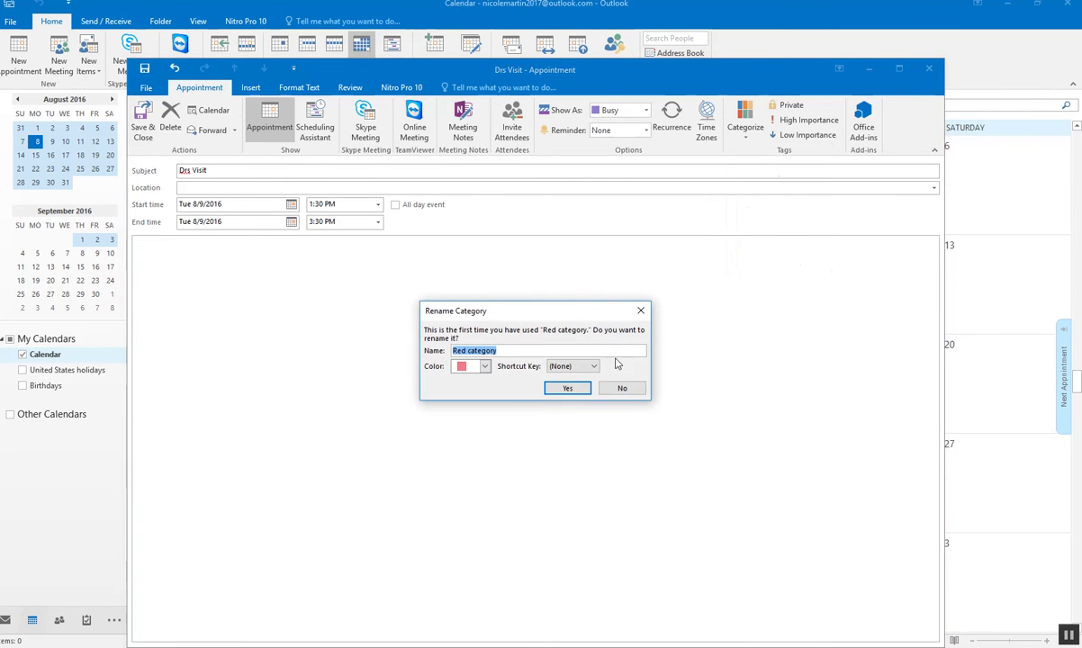
left_click(568, 387)
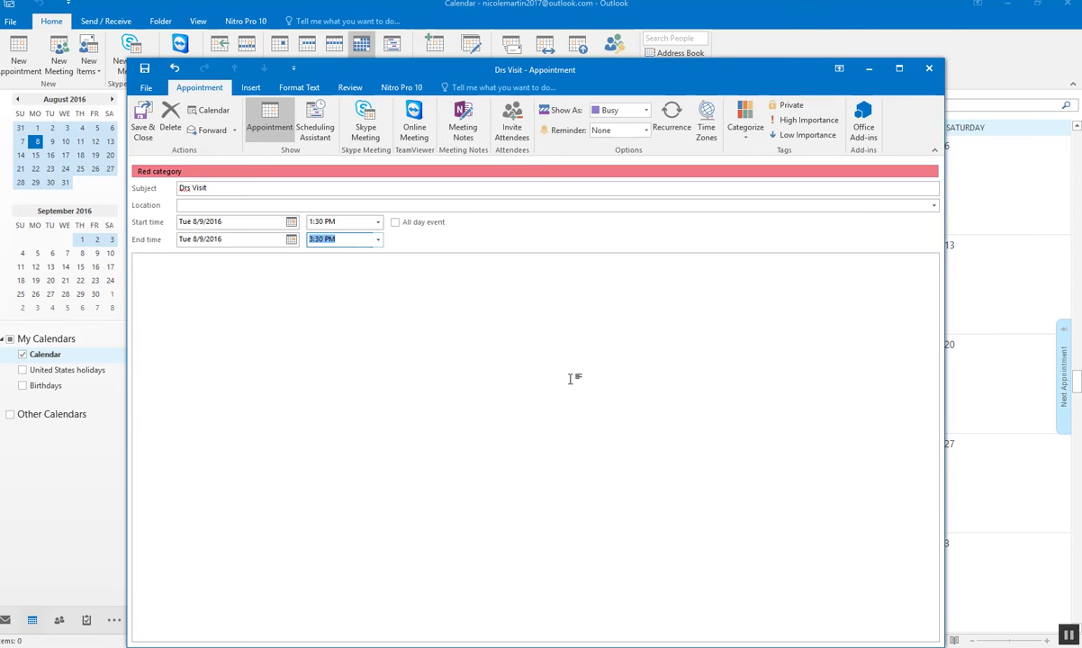
left_click(512, 117)
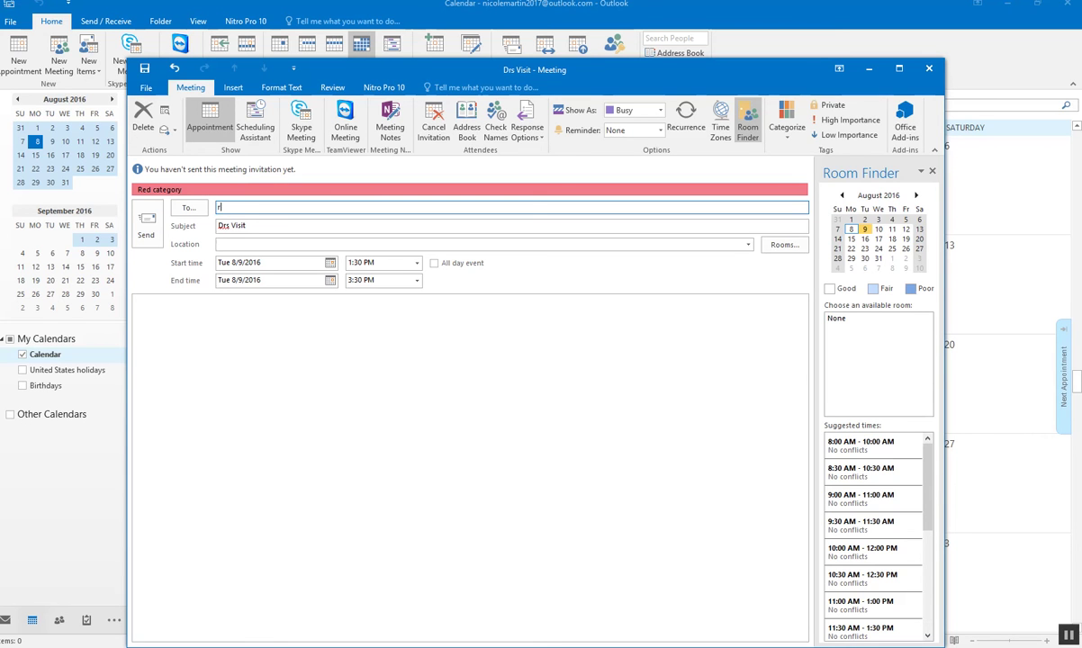
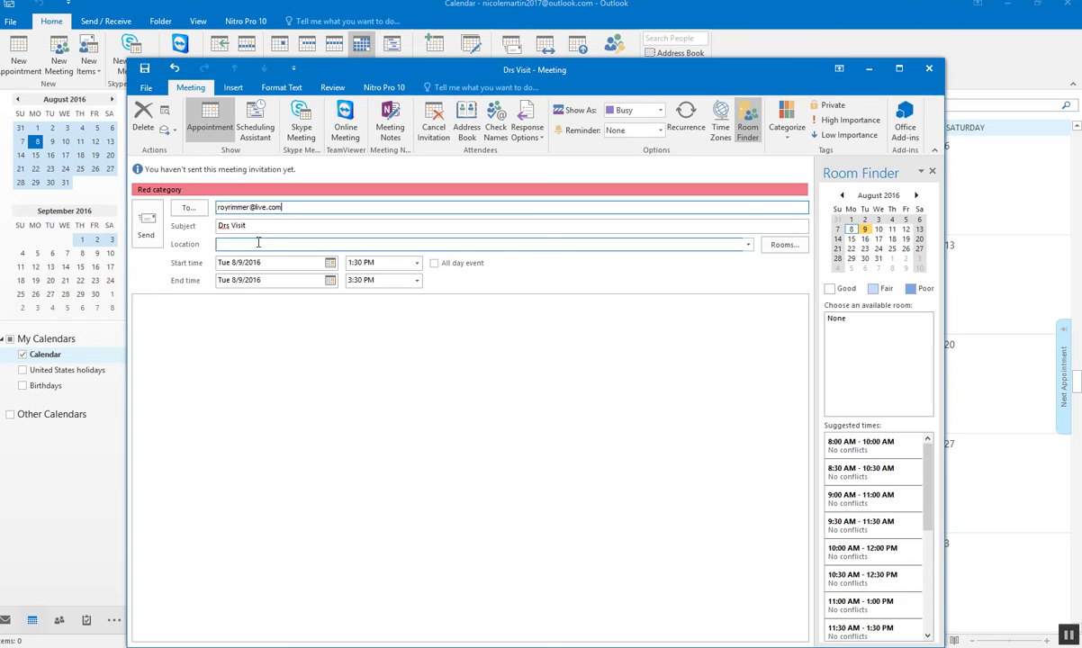
- Add the attendee's e-mail address and send the Drs Visit invitation without a location
left_click(148, 225)
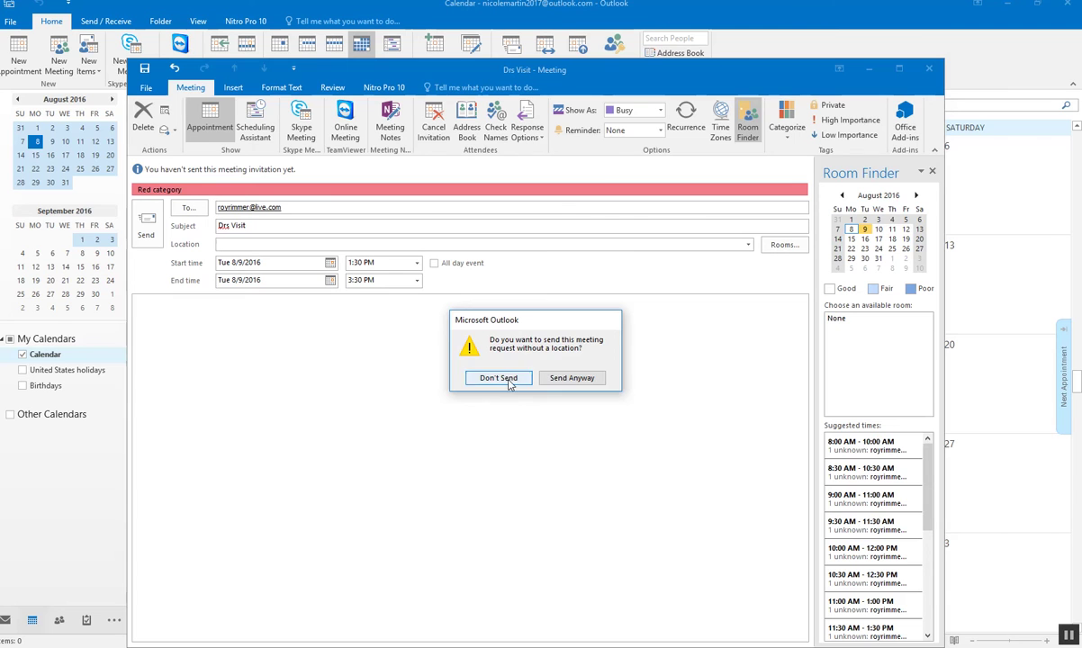
left_click(560, 382)
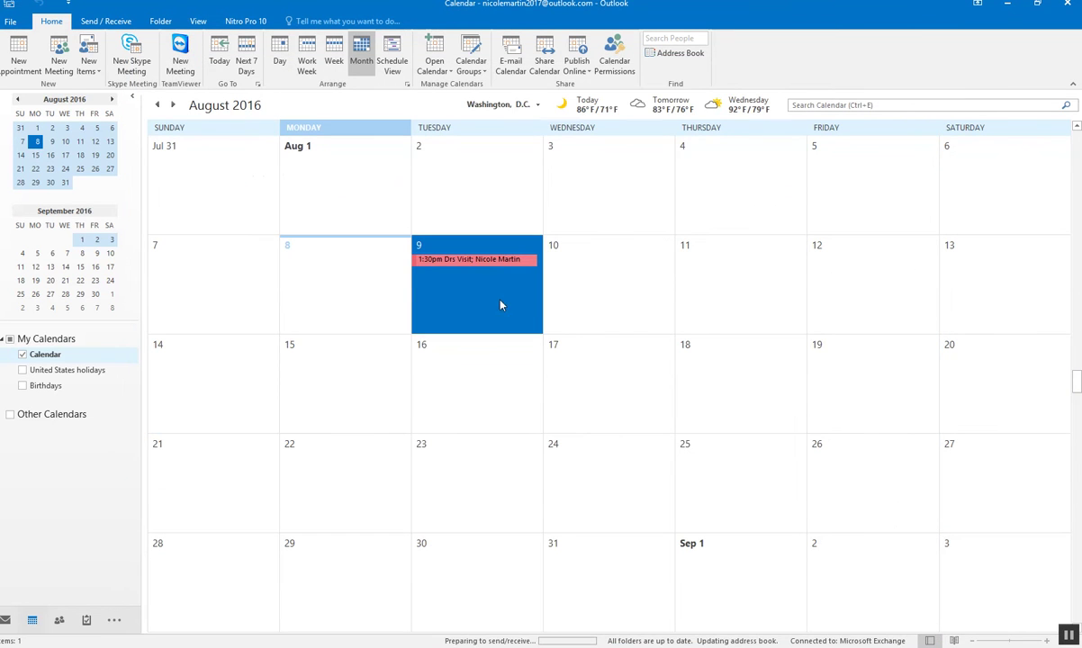
left_click(490, 355)
- View the Aug 8–14 week, browse Contacts and Tasks, then return to the Mail inbox
mouse_move(450, 265)
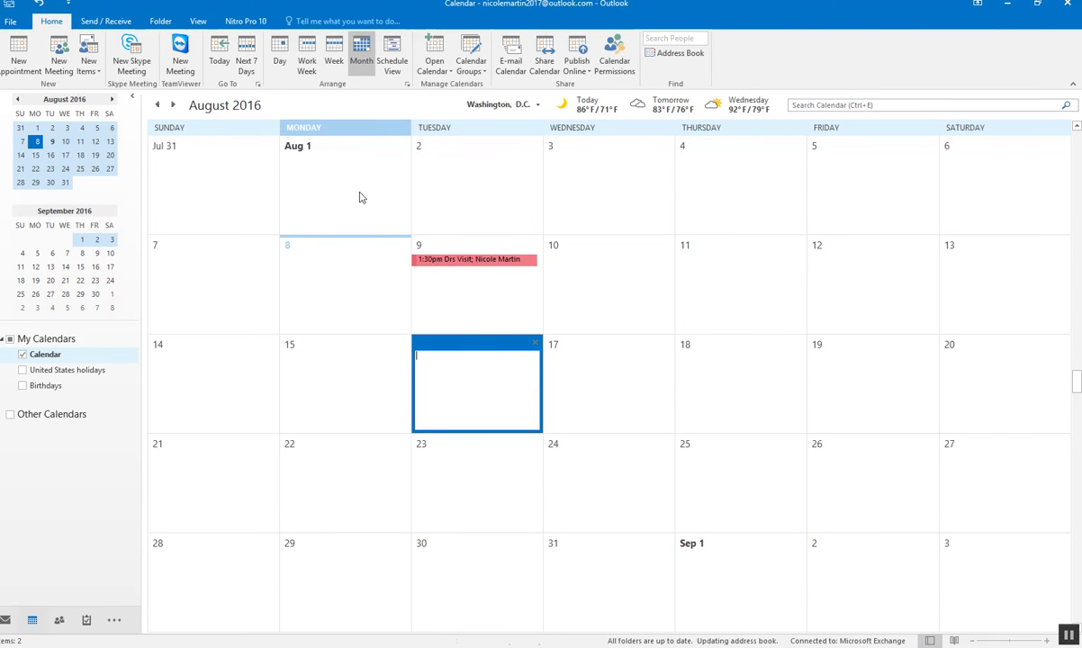
left_click(246, 61)
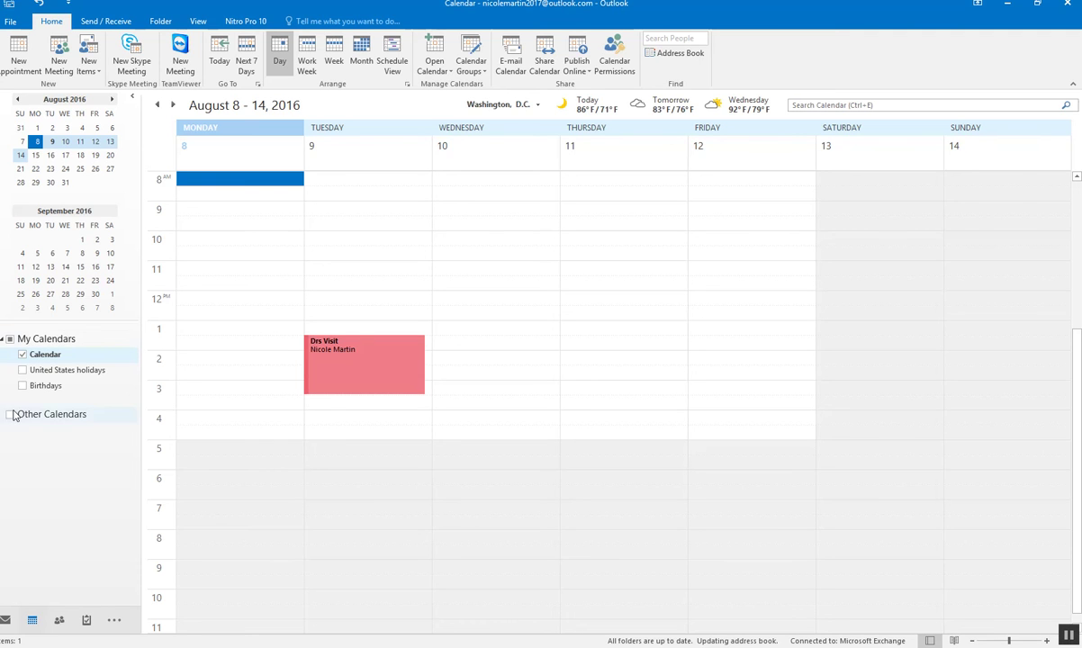
left_click(57, 623)
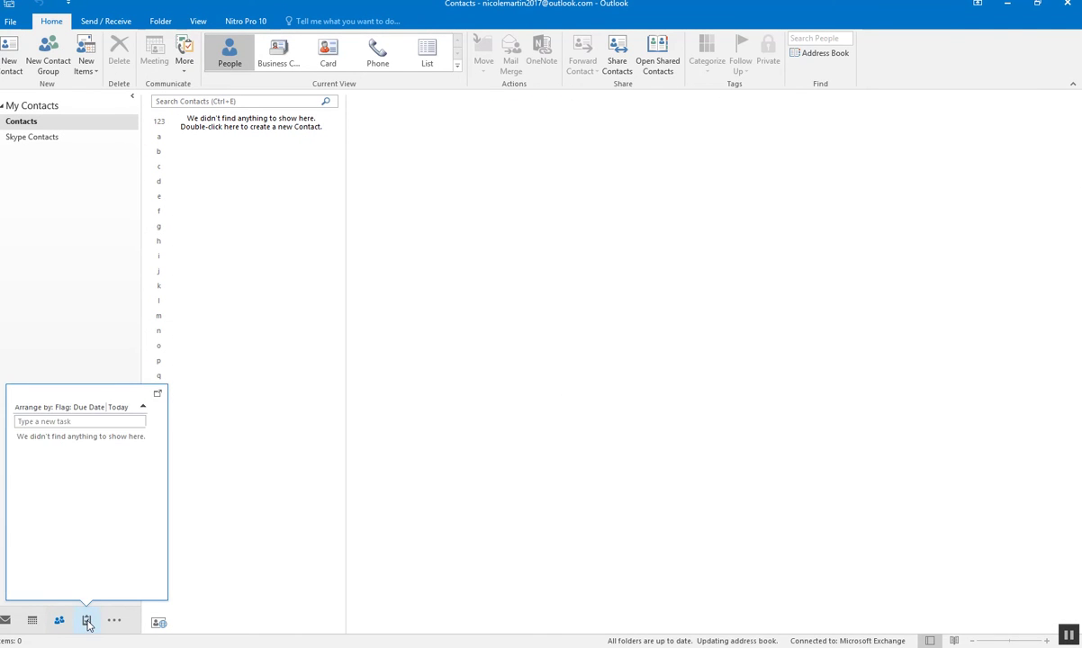
left_click(86, 621)
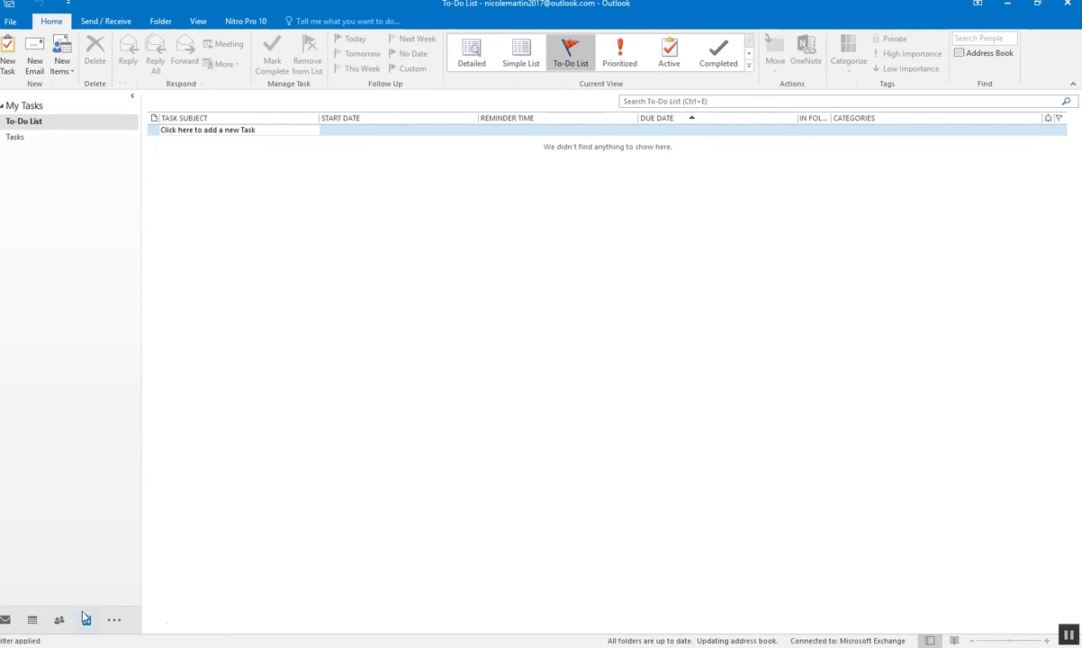
mouse_move(60, 621)
left_click(115, 621)
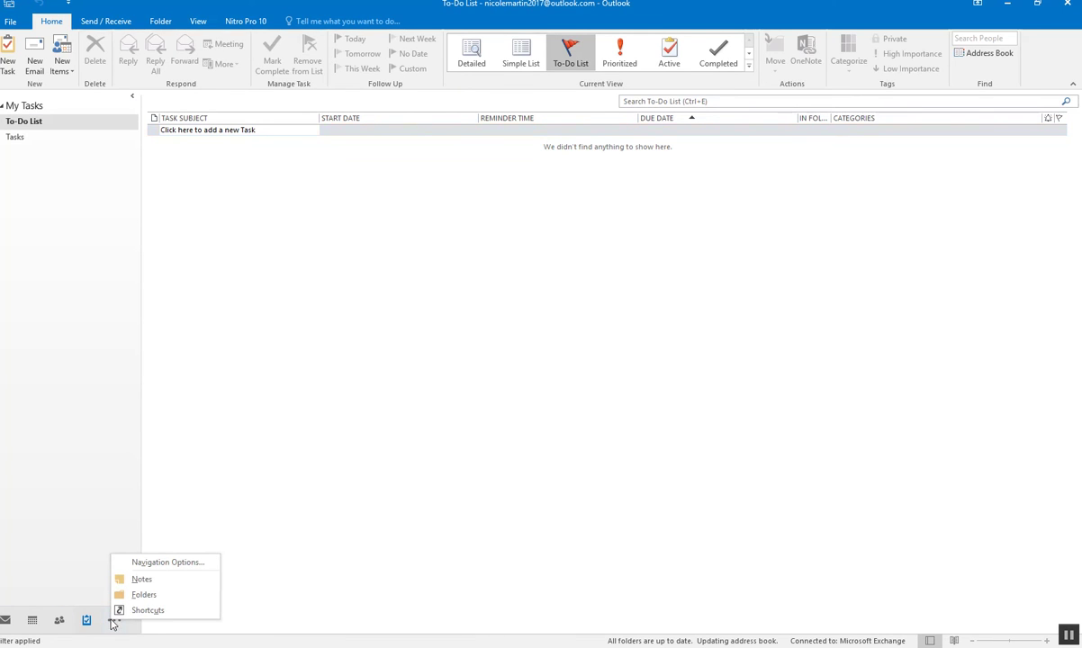
left_click(5, 620)
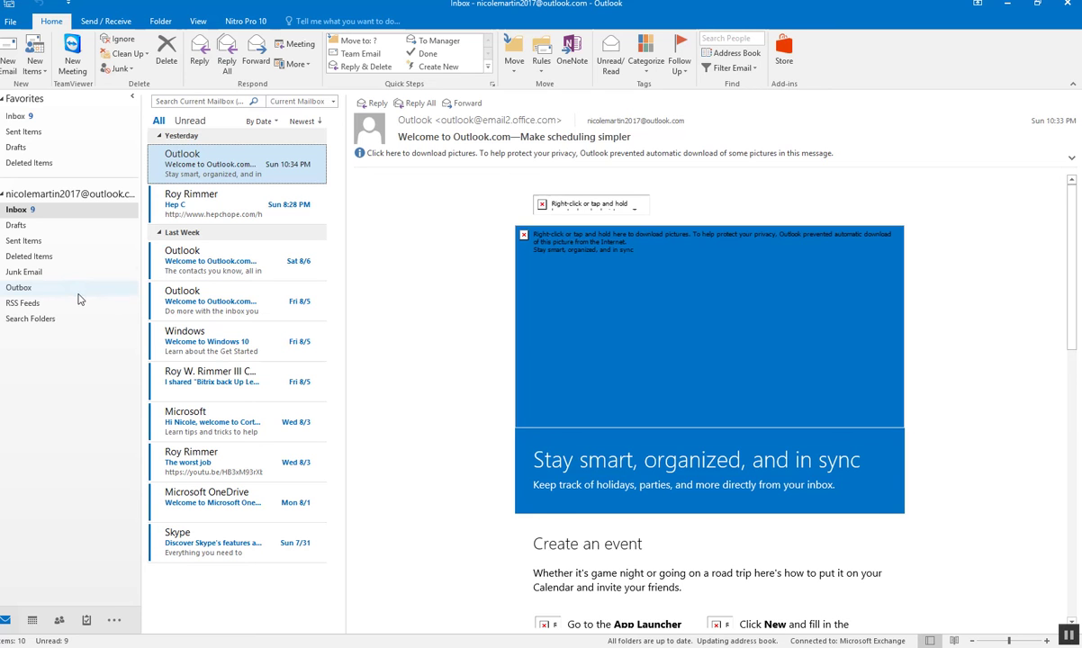
- Glance at the Send / Receive ribbon, then start a blank new email from Home
left_click(105, 22)
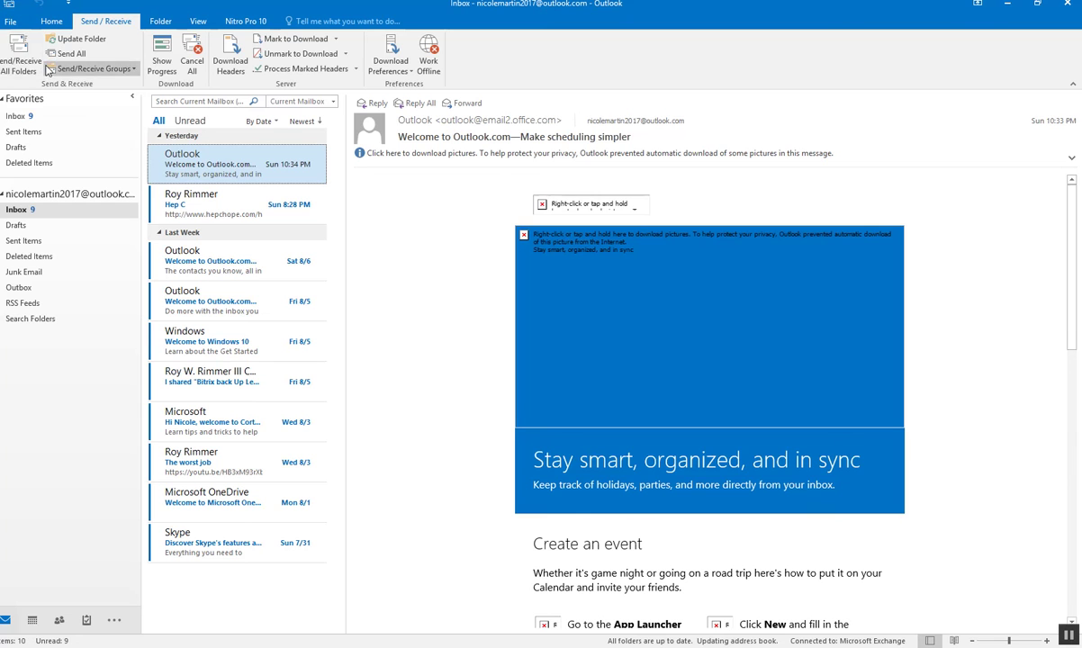
left_click(51, 21)
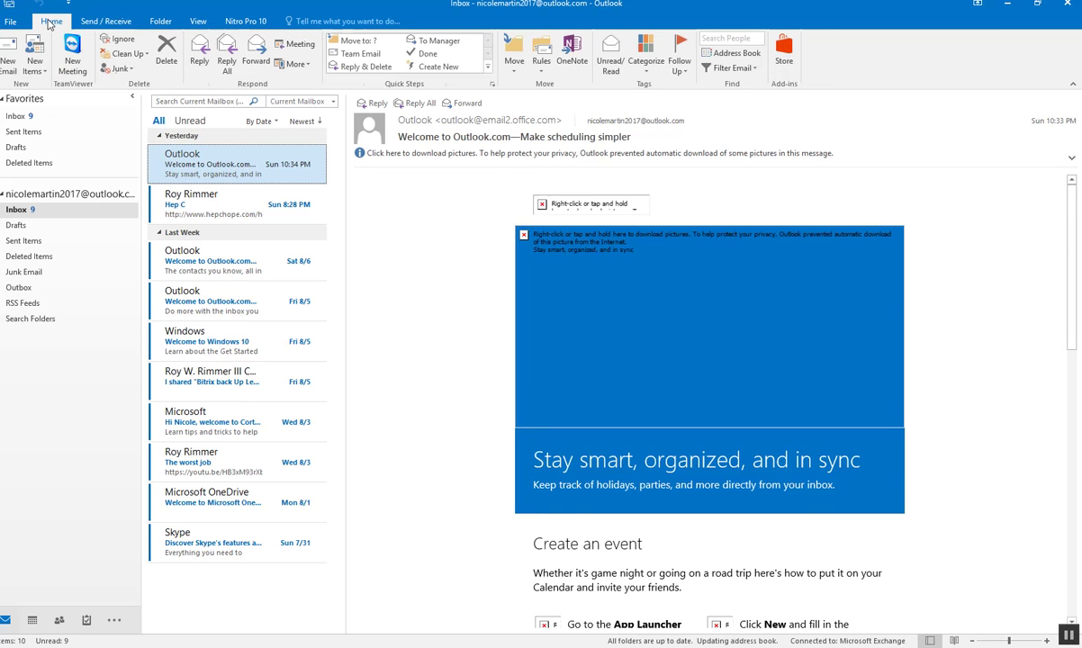
left_click(8, 52)
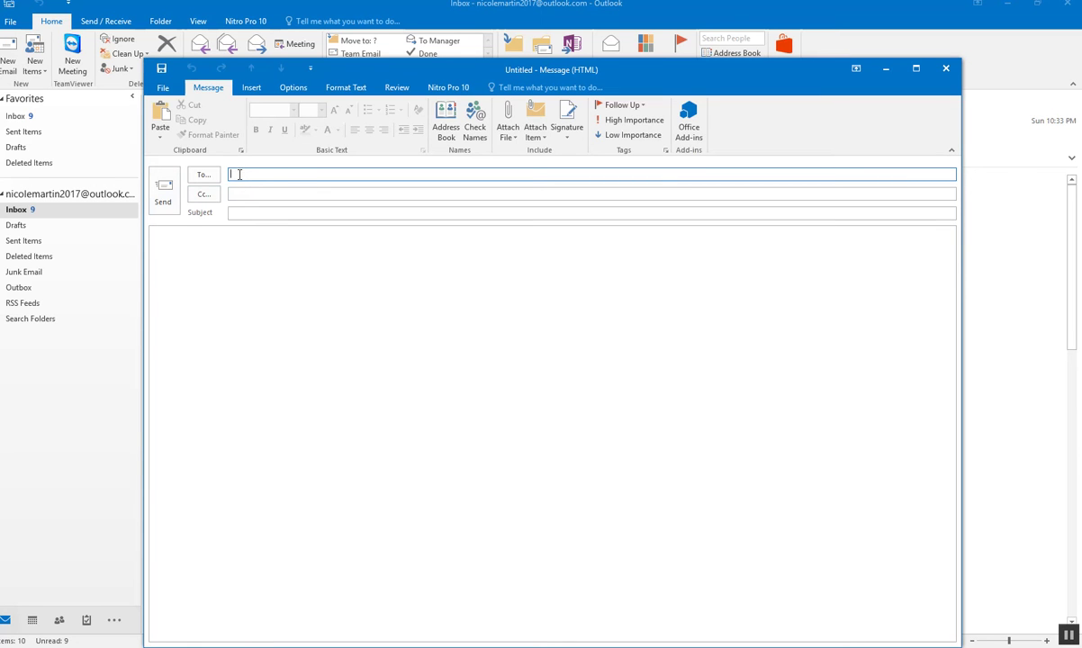
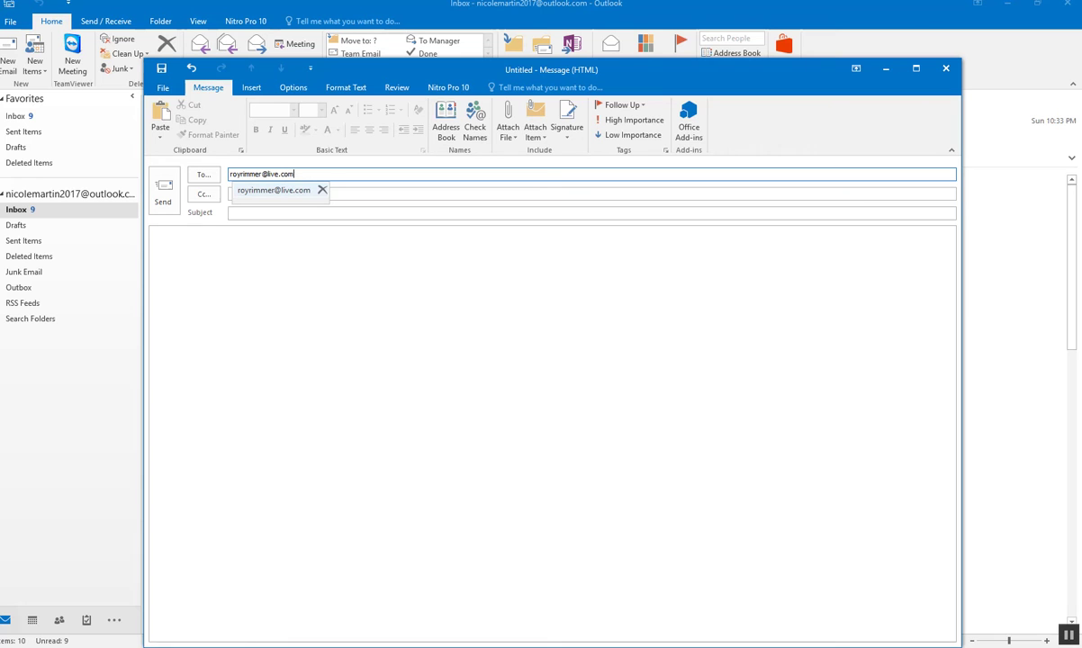
- Address the email to the autocompleted contact and bring up the Select Names contacts list
left_click(285, 190)
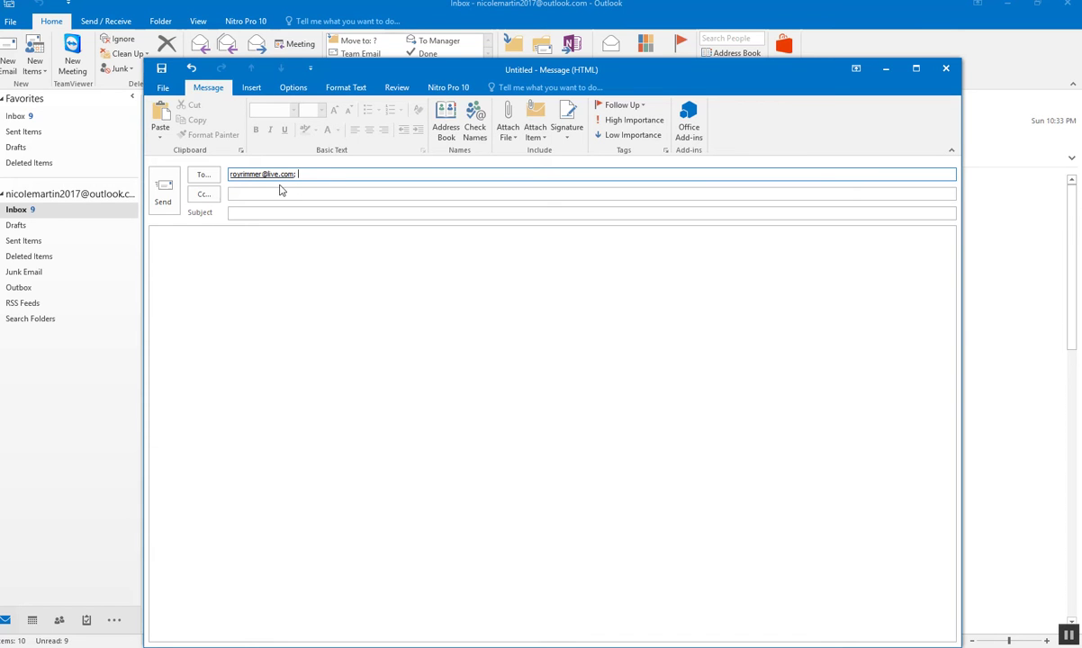
left_click(448, 130)
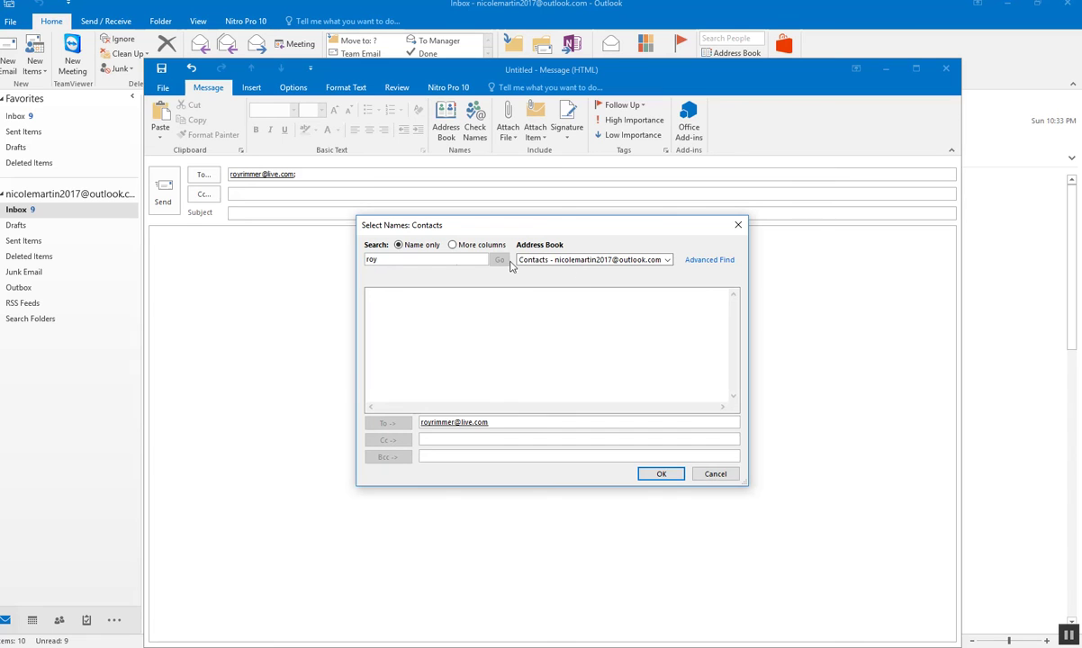
- Search the contacts by name only for the recipient and confirm the selection
left_click(453, 245)
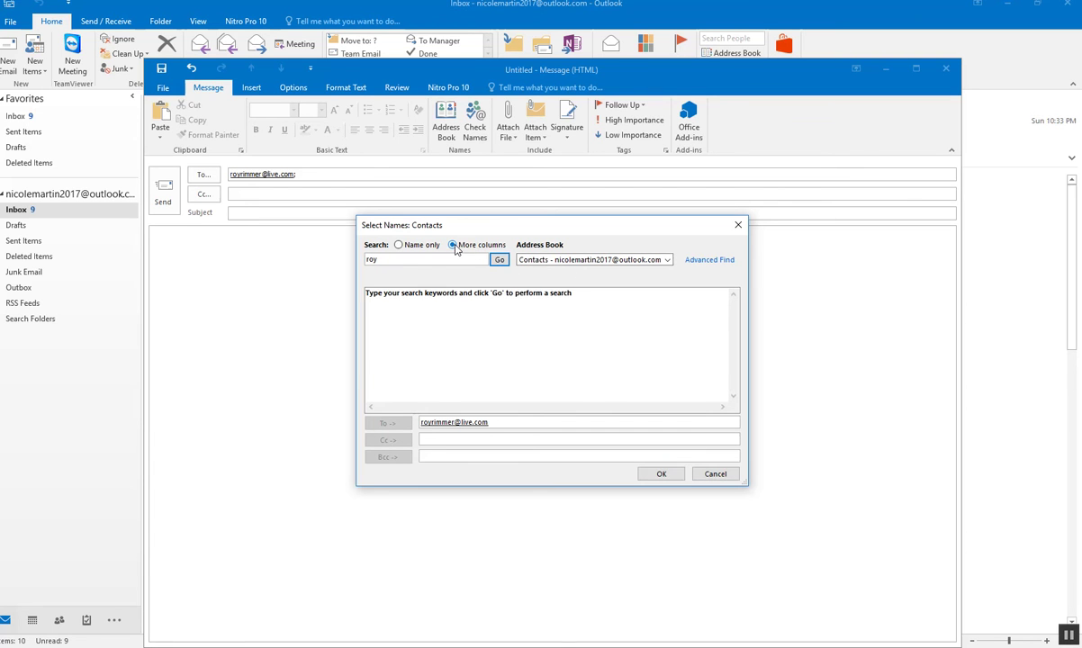
left_click(398, 245)
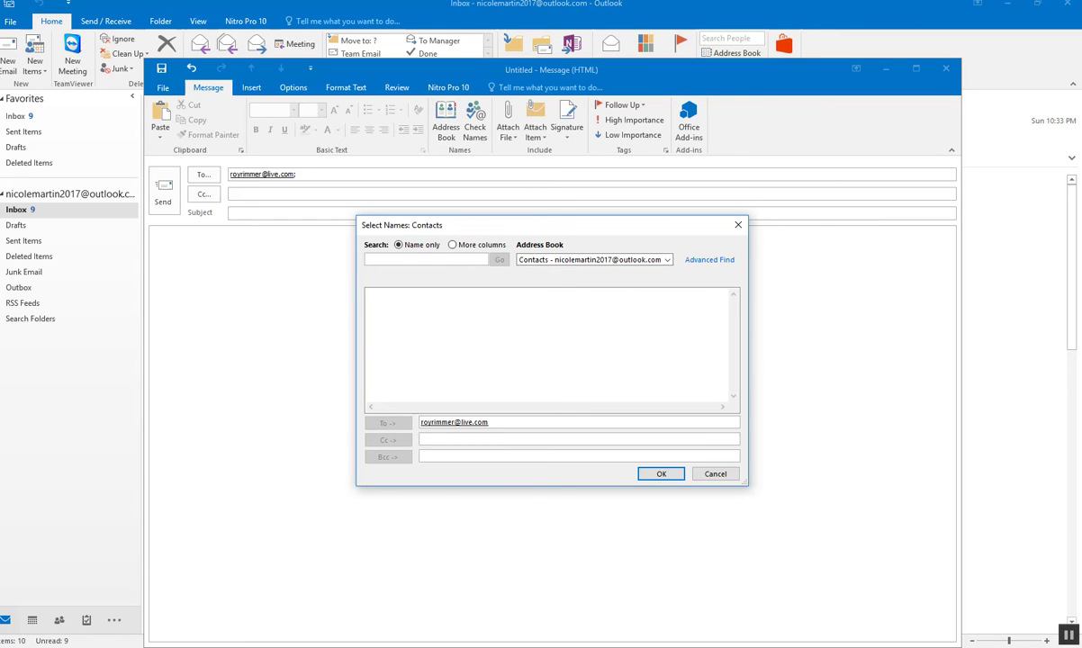
type("rimmer")
left_click(662, 474)
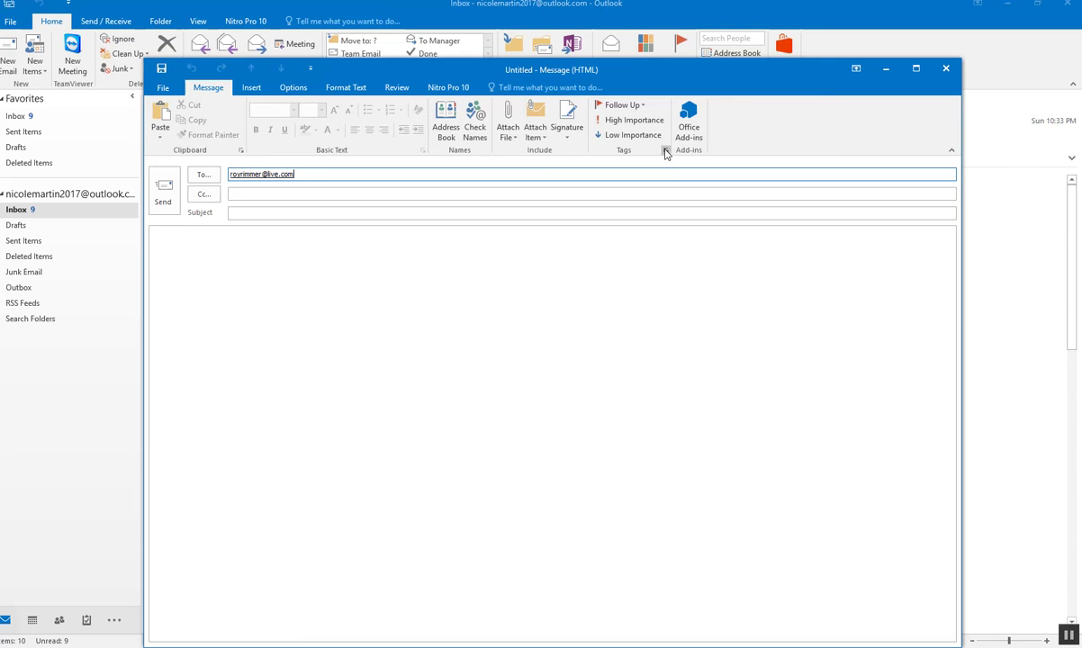
- Enter 'test' as the message subject and as the body text
left_click(235, 213)
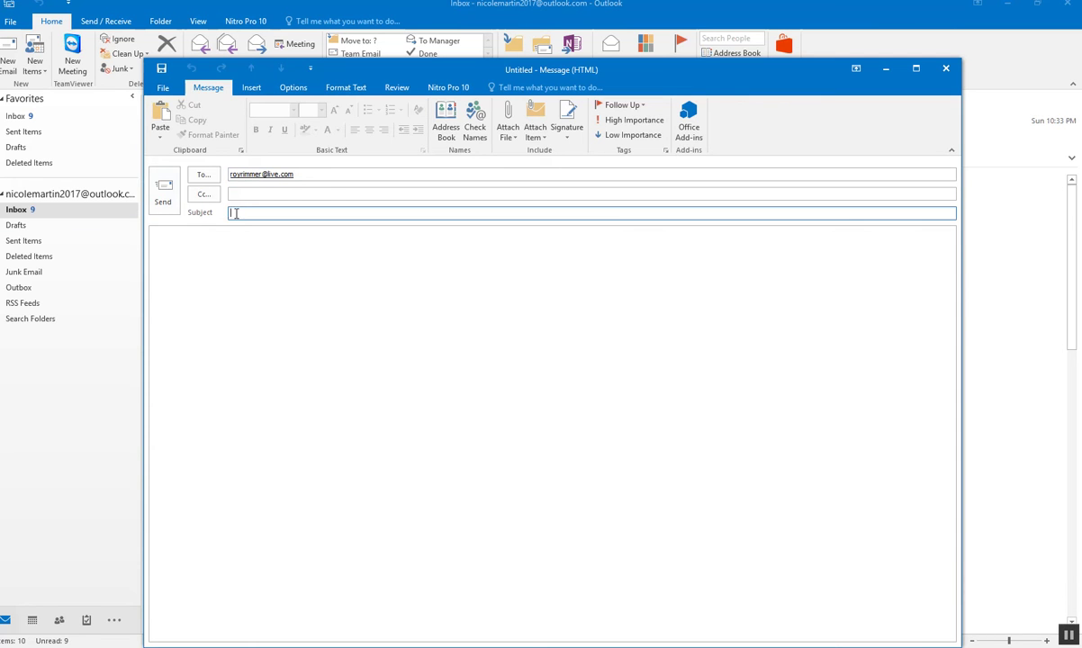
type("test")
left_click(216, 256)
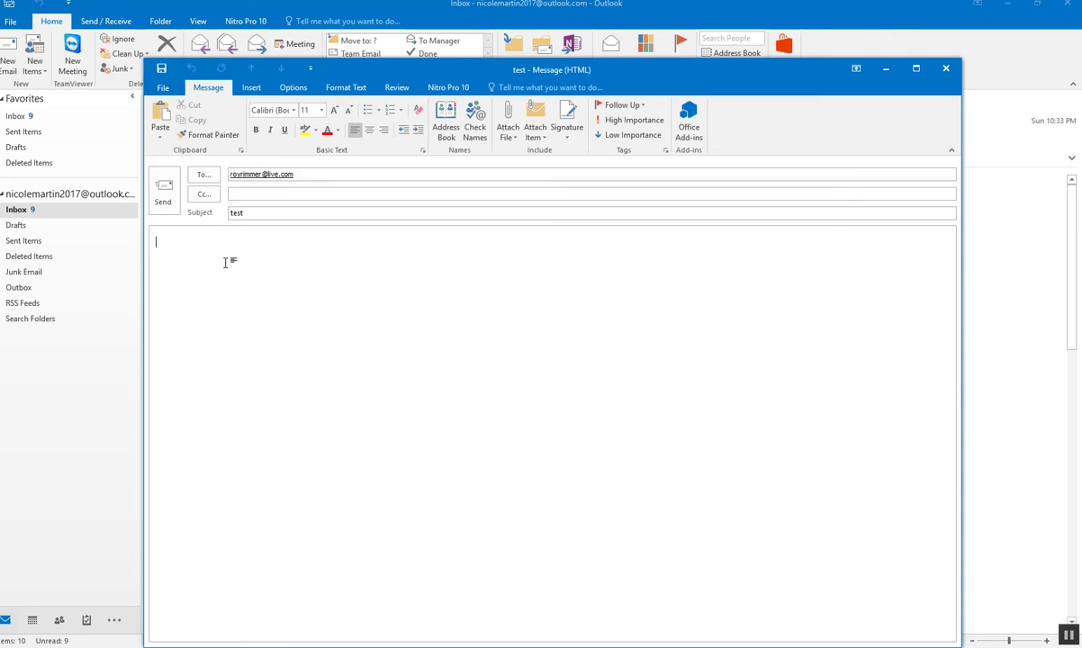
type("tes")
left_click(566, 133)
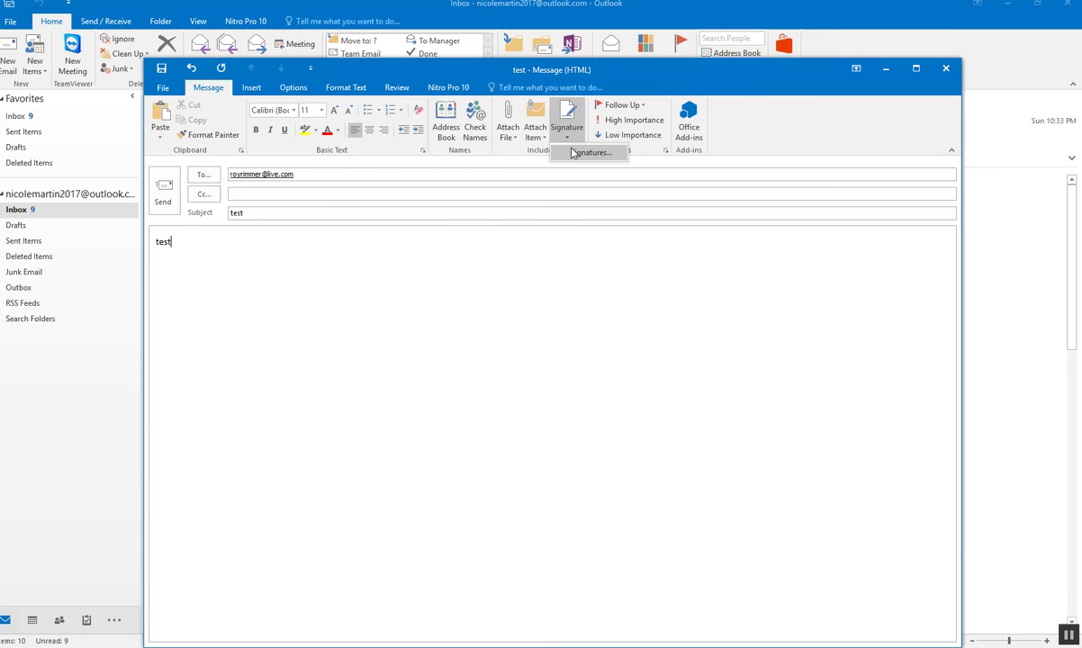
- Create a new signature named 'Microsoft' in Signatures and Stationery
left_click(573, 153)
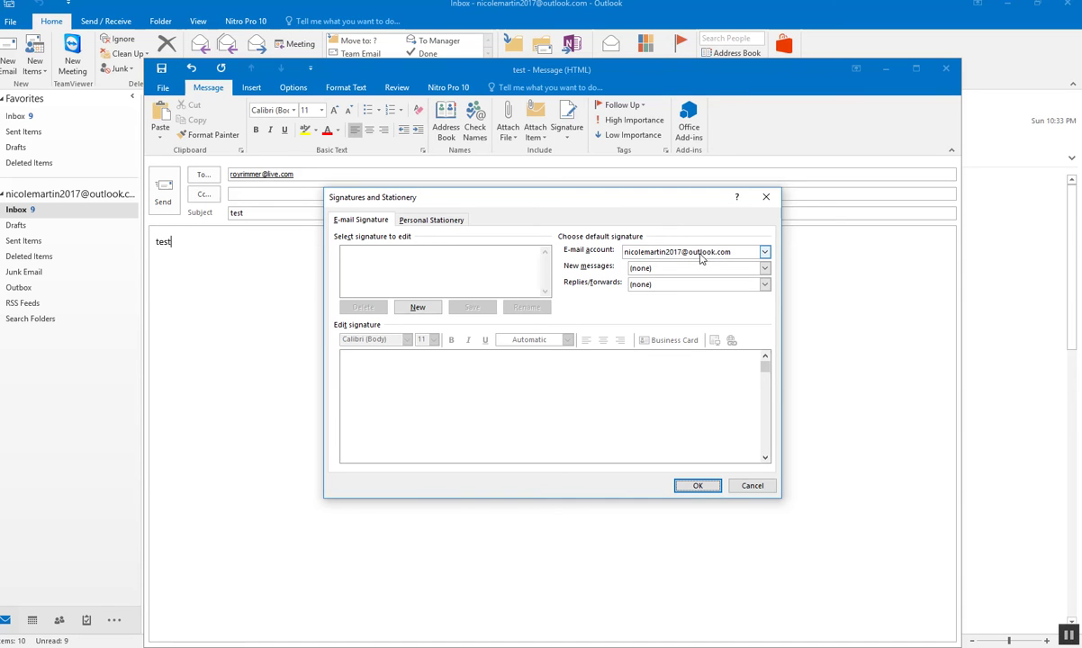
left_click(763, 269)
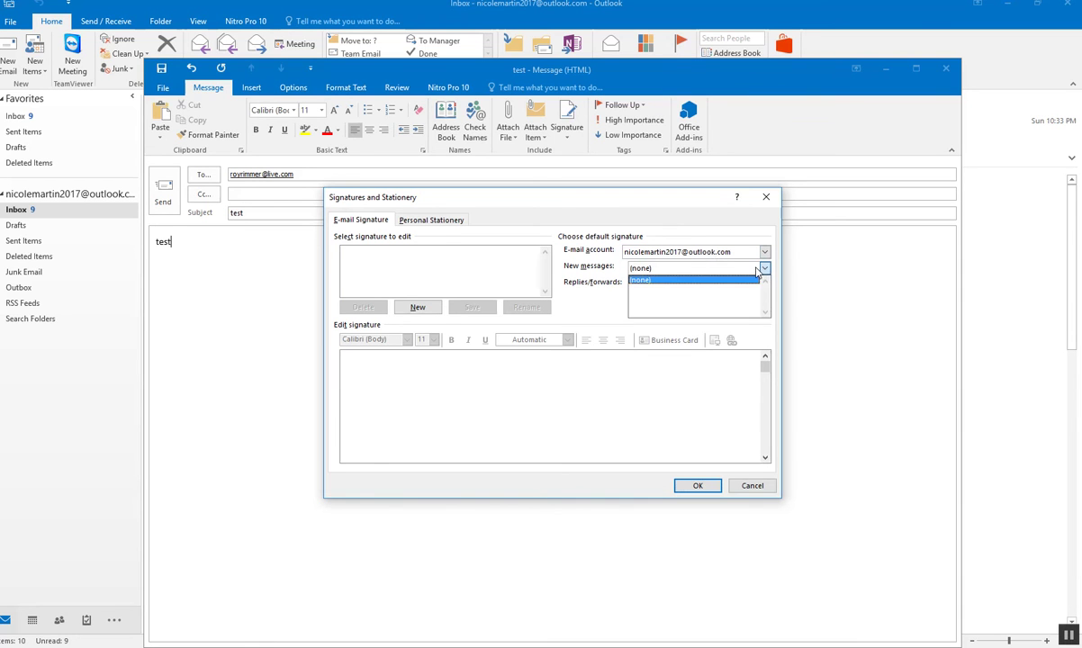
left_click(713, 270)
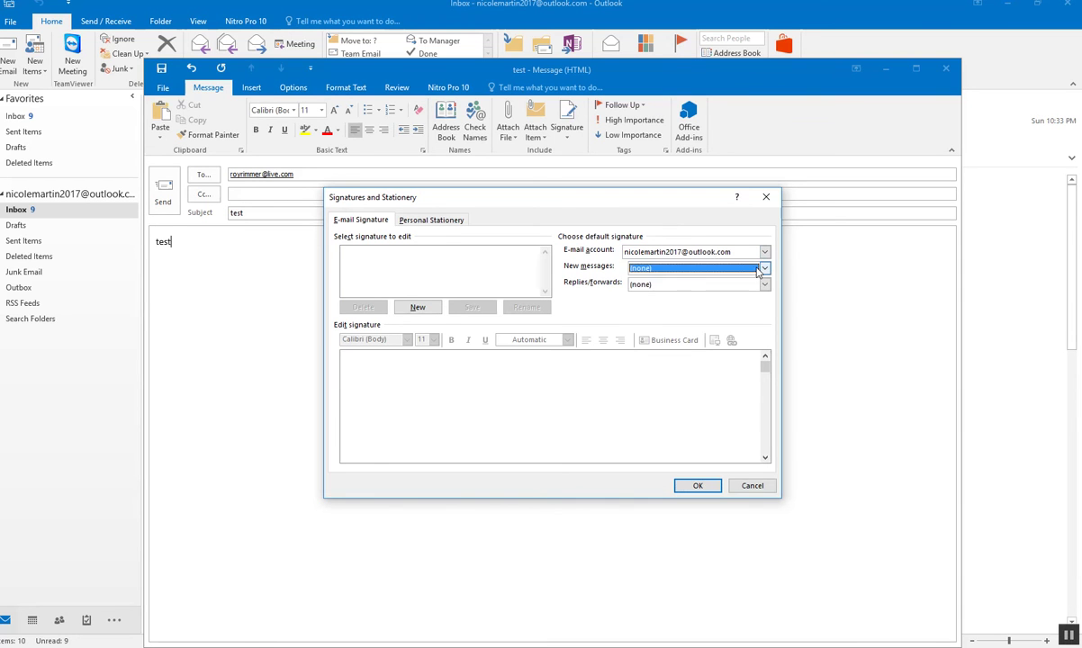
left_click(410, 307)
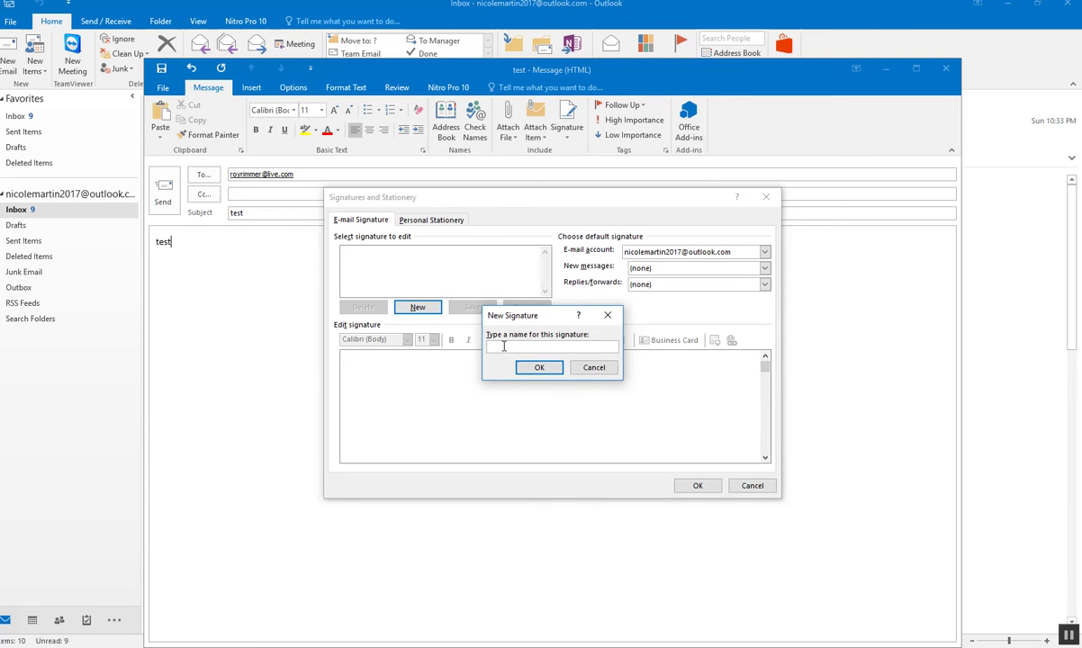
type("Microsoft")
left_click(539, 368)
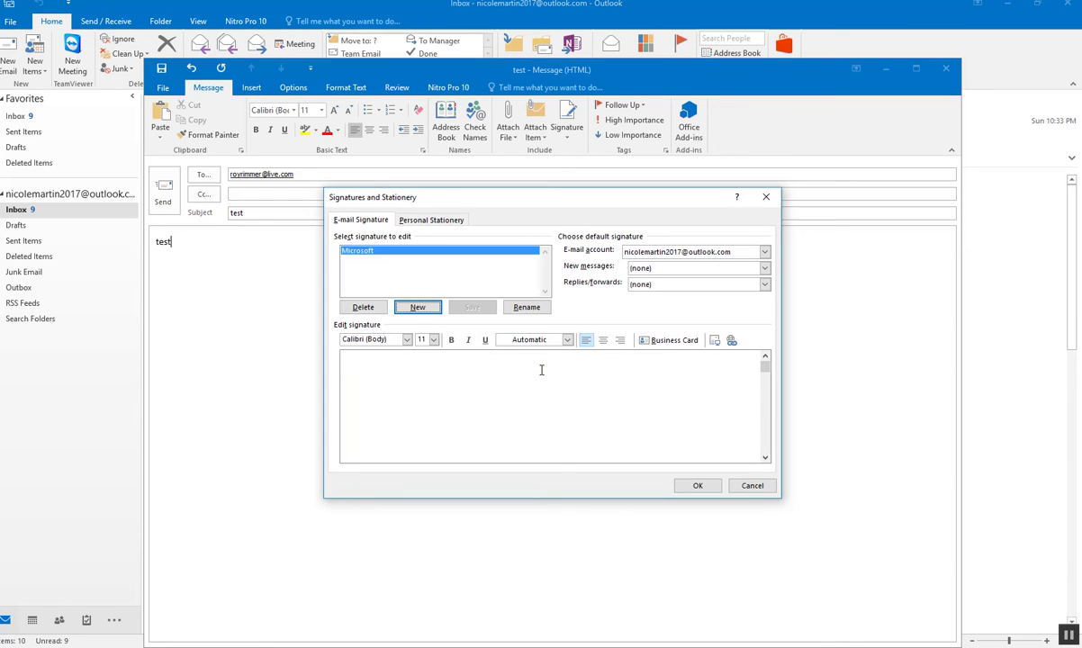
- Type the signature text: the sender's name above 'Certified Microsoft Consultant'
left_click(374, 254)
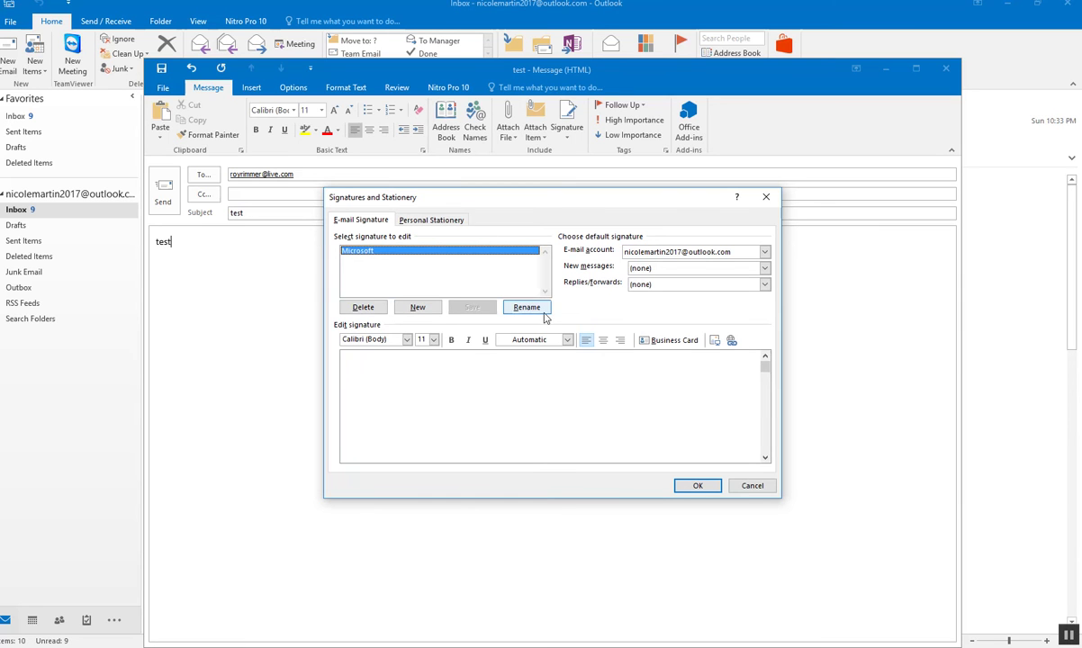
left_click(378, 369)
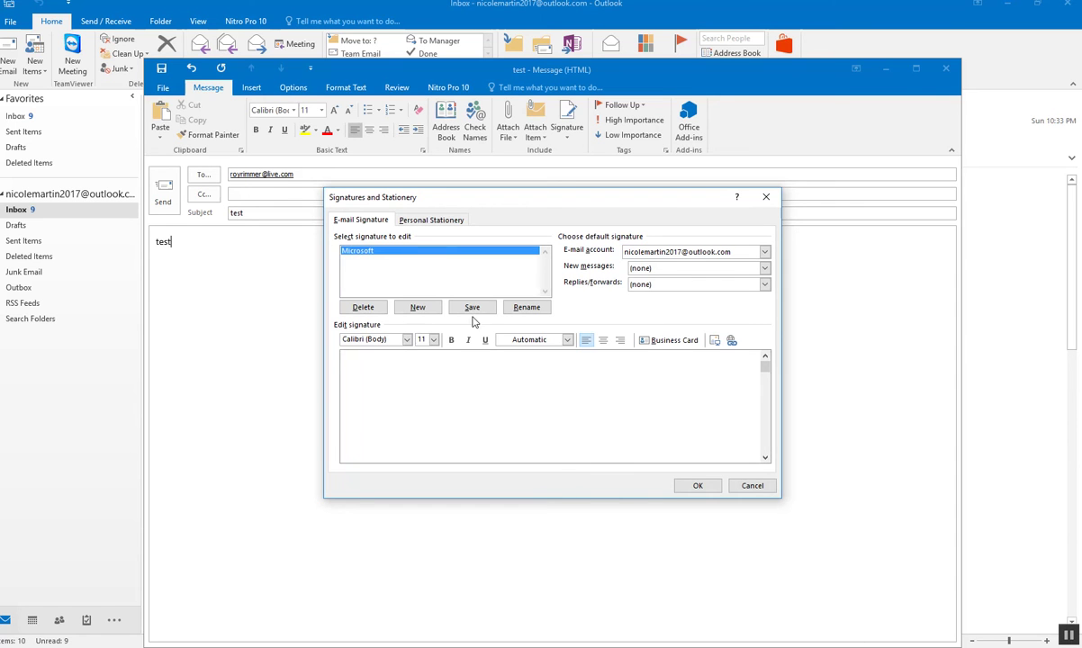
left_click(366, 253)
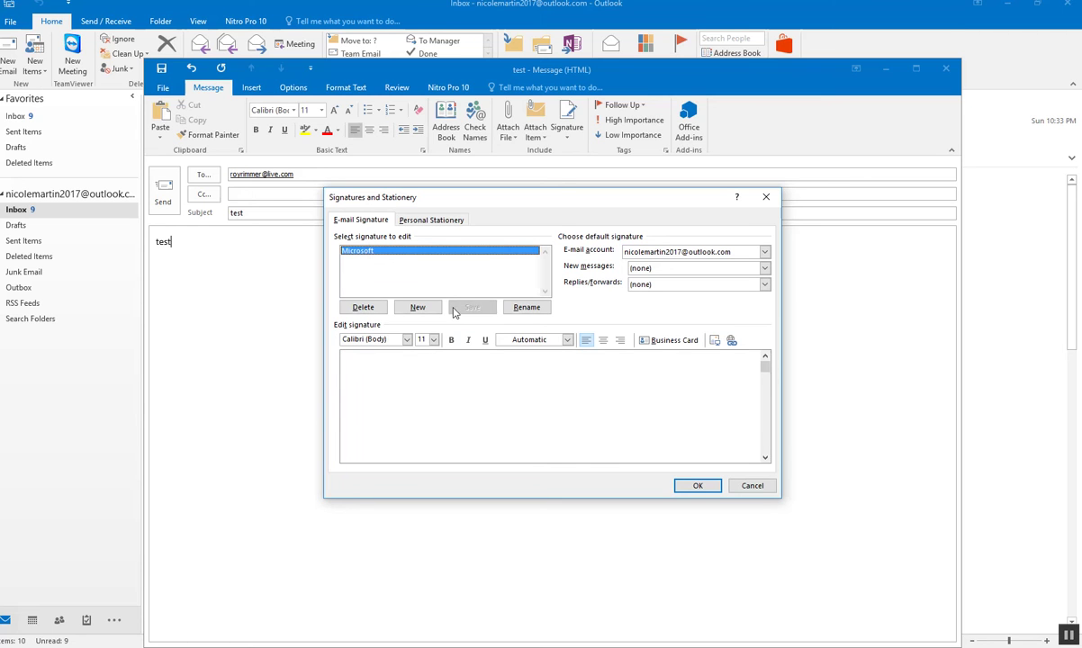
left_click(370, 373)
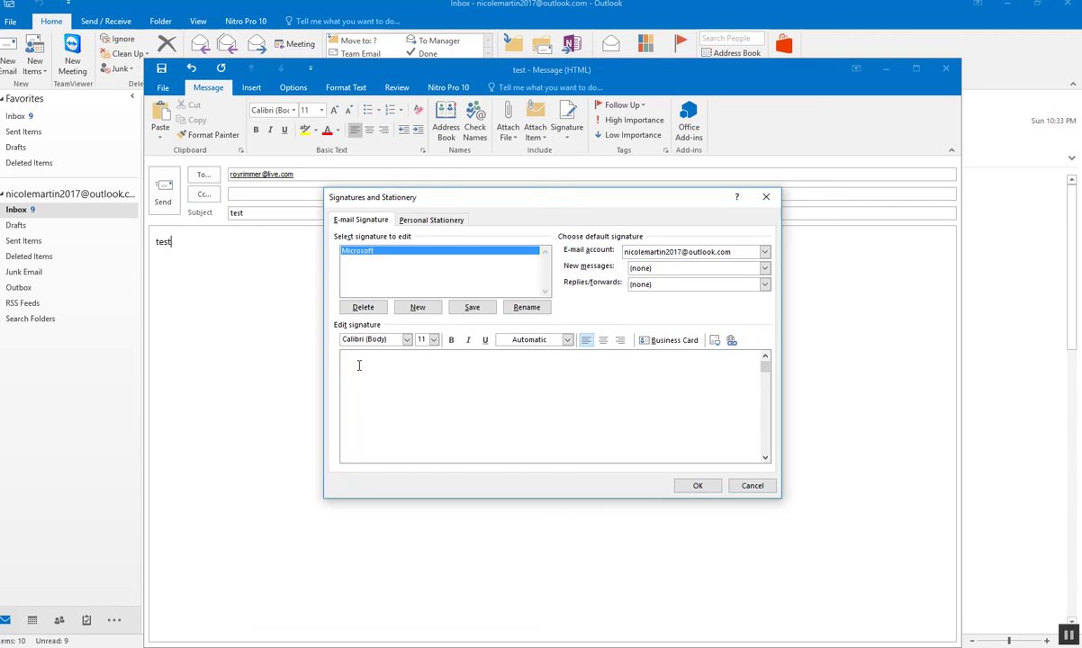
type("Ma")
type("rtin")
type("fied M")
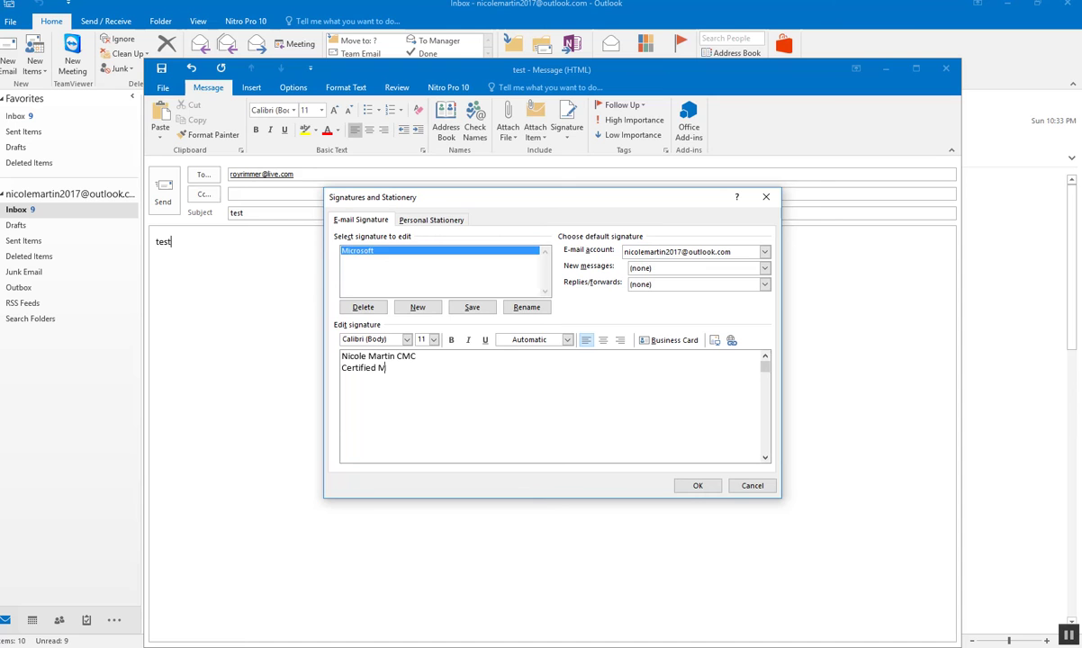
type("icrosoft Co")
key("Return")
key("Return")
key("Return")
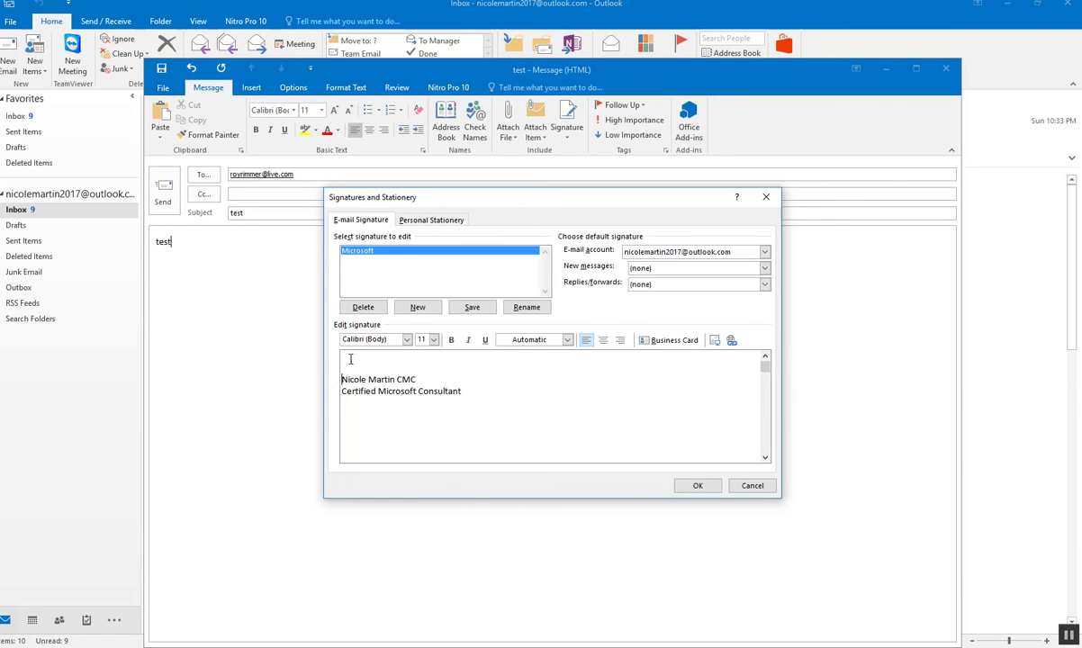
- Make the name line bold in Bradley Hand ITC and the consultant title line bold
left_click_drag(342, 379, 449, 385)
left_click(451, 340)
left_click(407, 339)
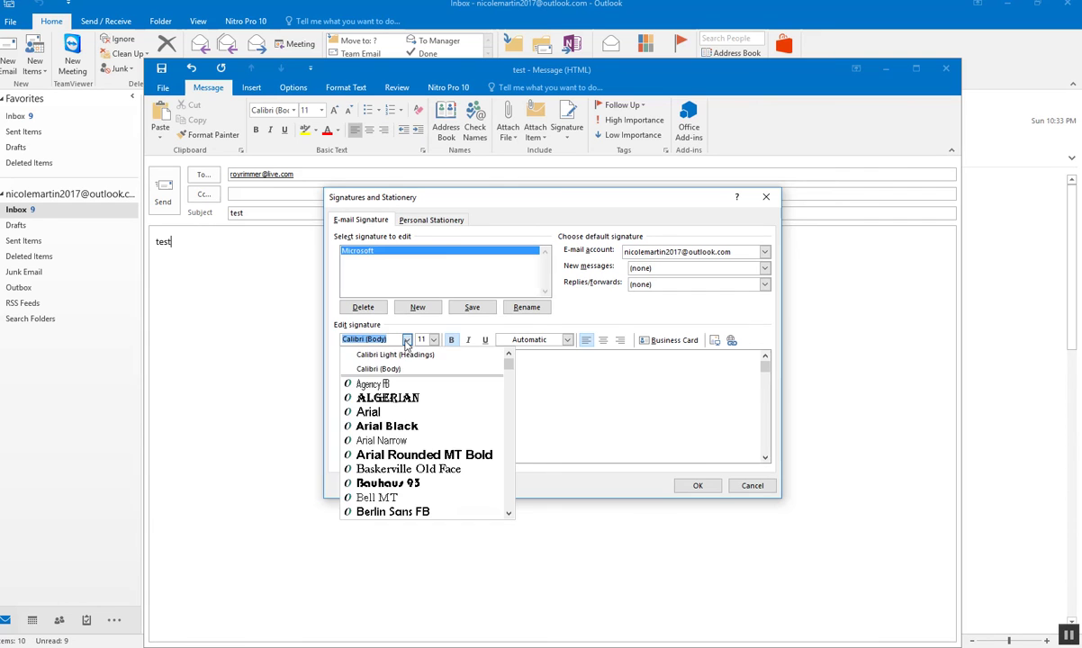
scroll(406, 454, "down", 2)
scroll(406, 459, "down", 1)
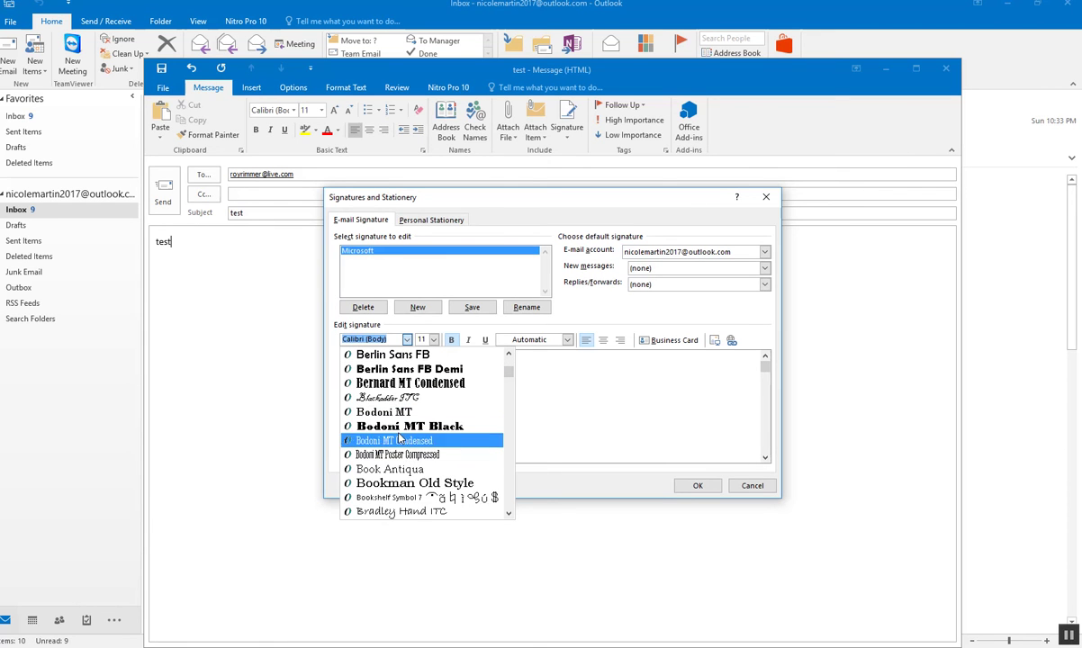
scroll(412, 468, "down", 2)
scroll(414, 473, "down", 1)
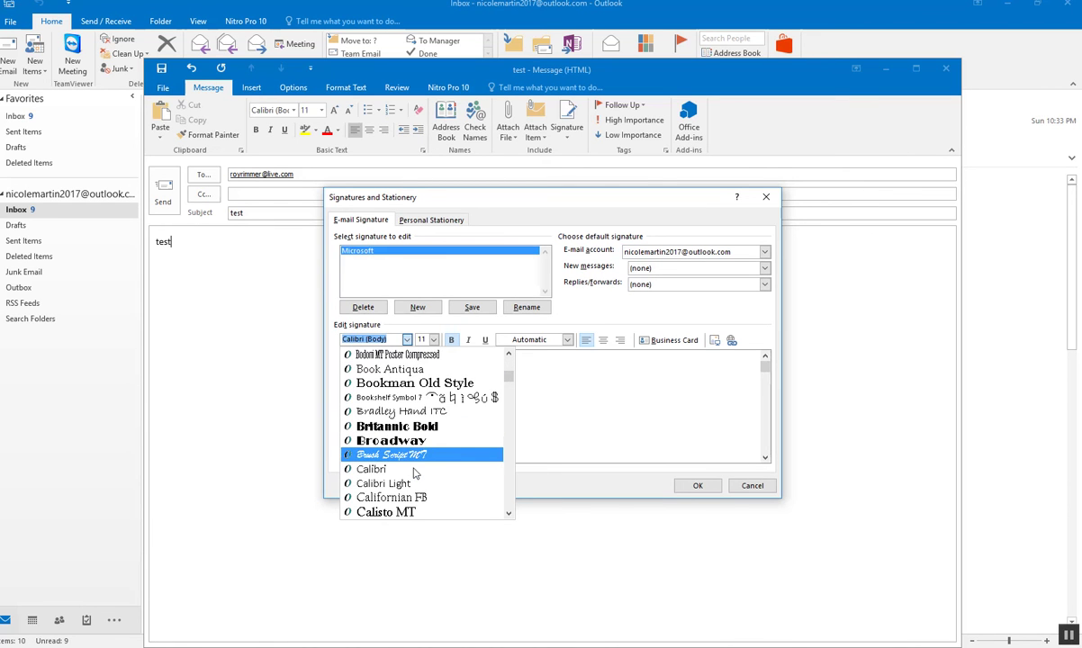
key("Escape")
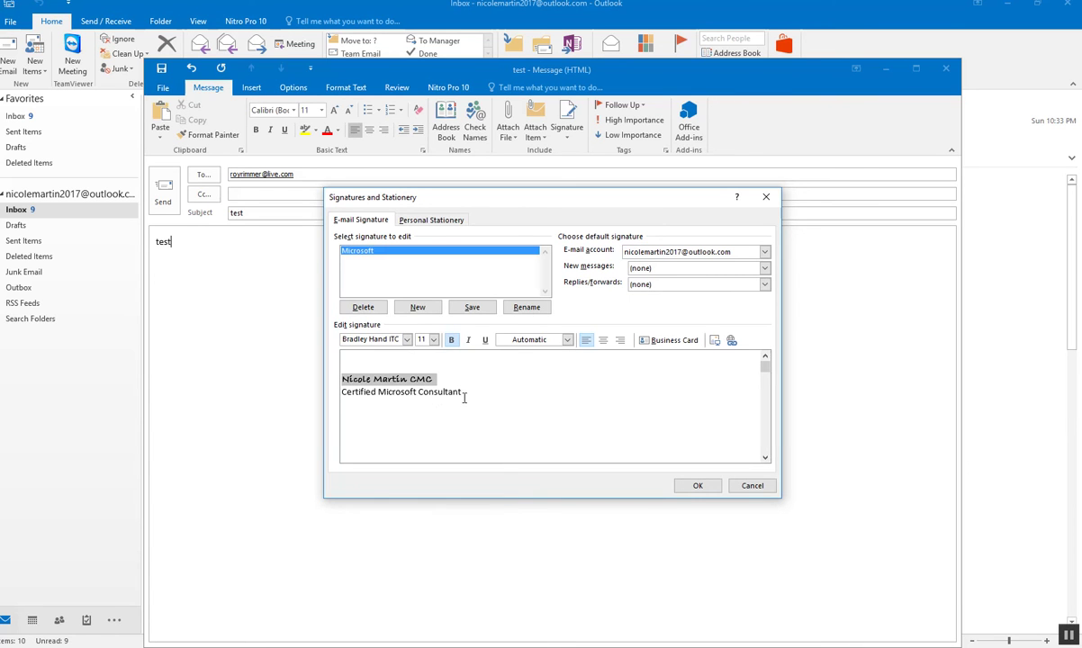
left_click_drag(461, 394, 342, 393)
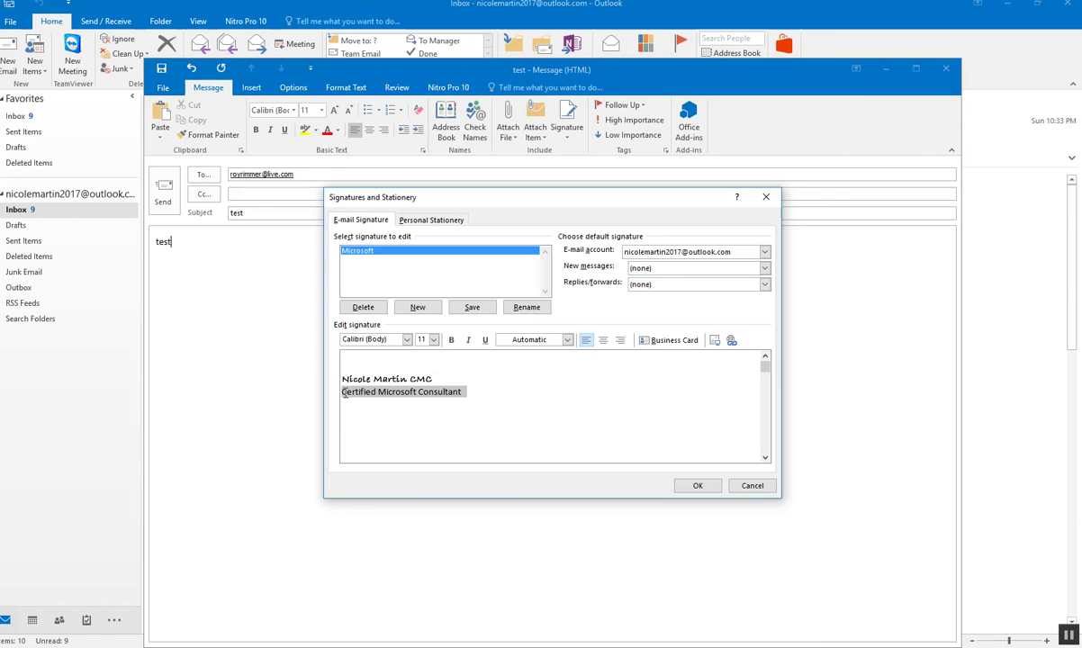
left_click(451, 342)
left_click(424, 419)
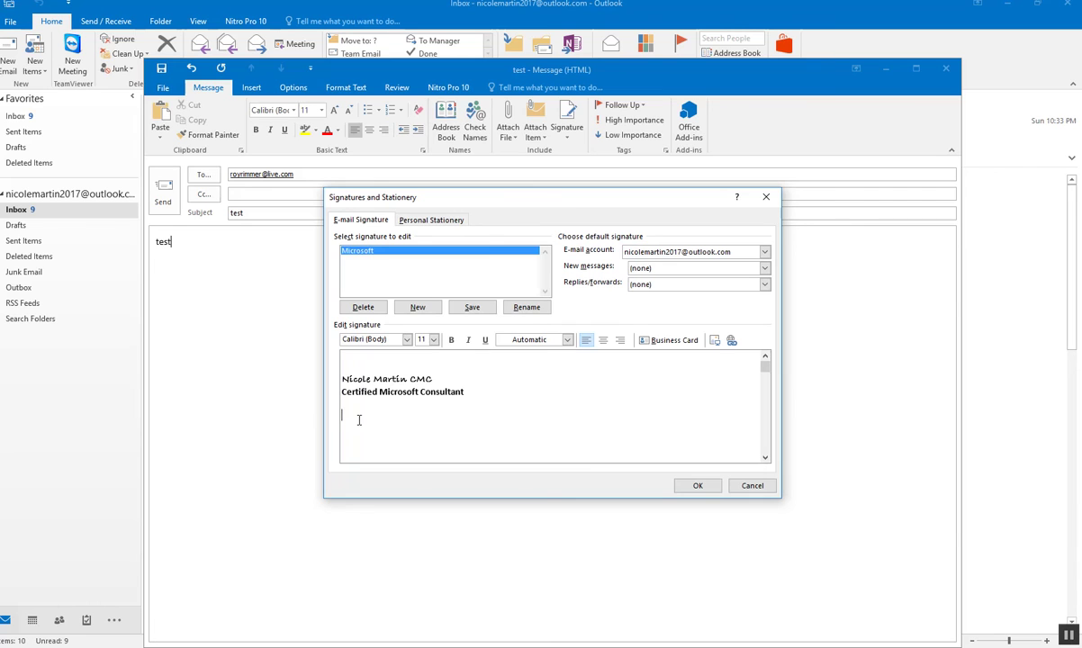
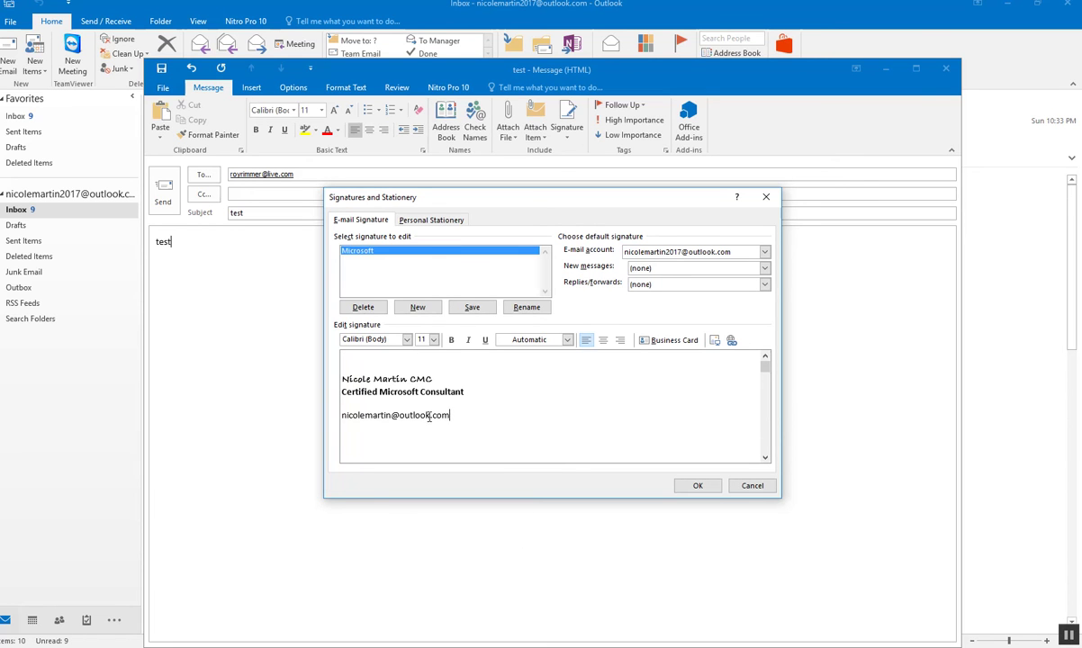
- Add the account's e-mail address as a new line in the signature
left_click(392, 415)
type("2017")
left_click(731, 341)
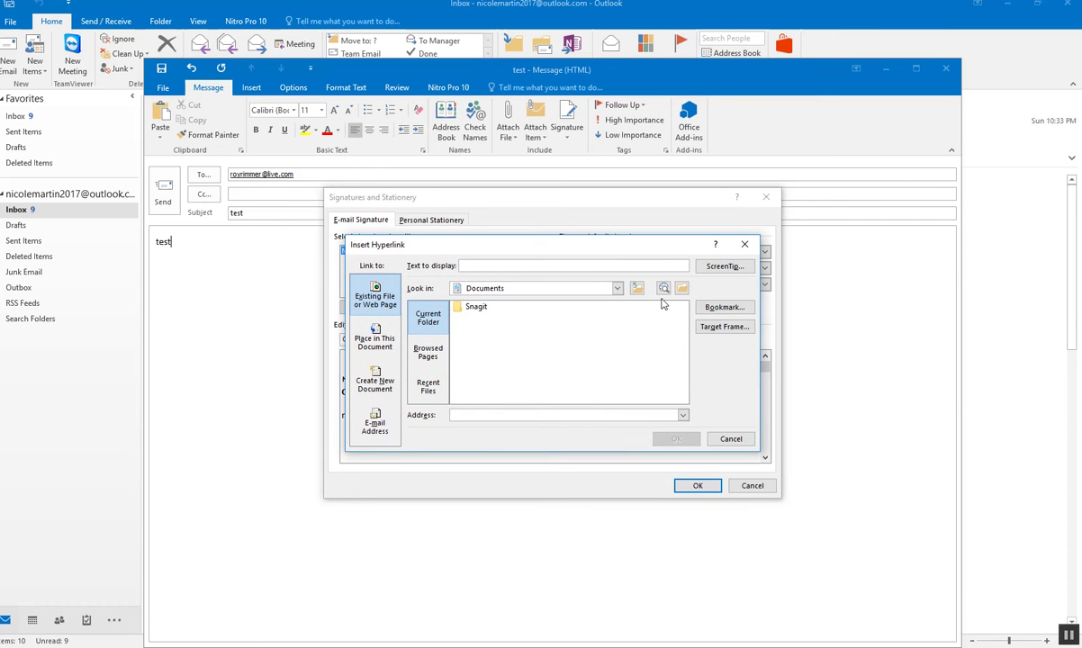
left_click(744, 244)
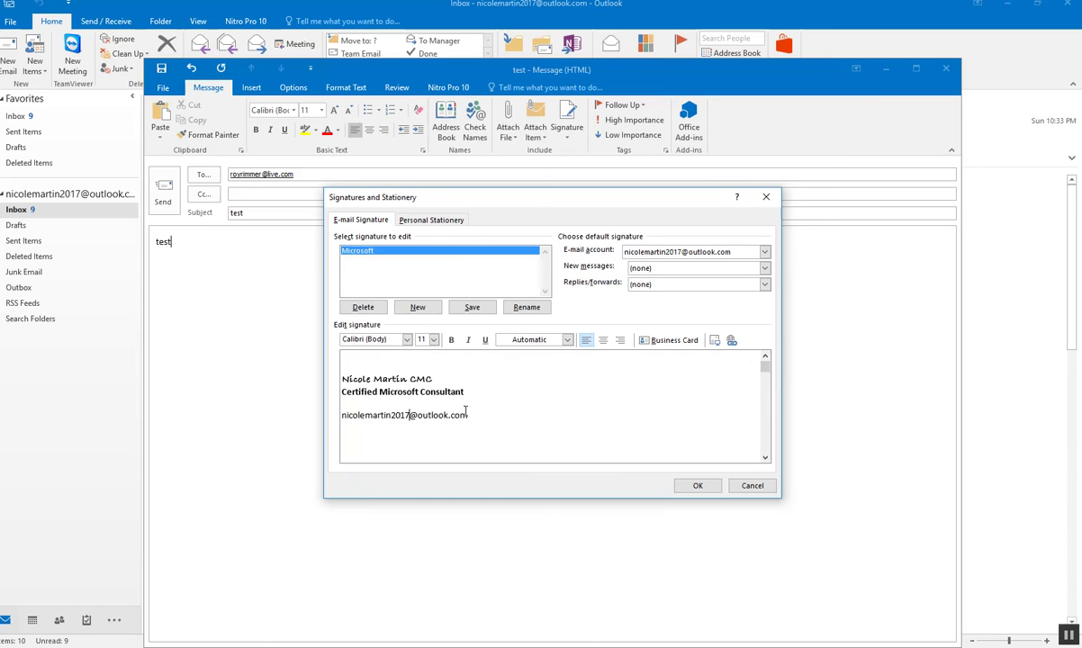
- Turn the selected e-mail address into a hyperlink and save the signature
left_click_drag(467, 415, 385, 408)
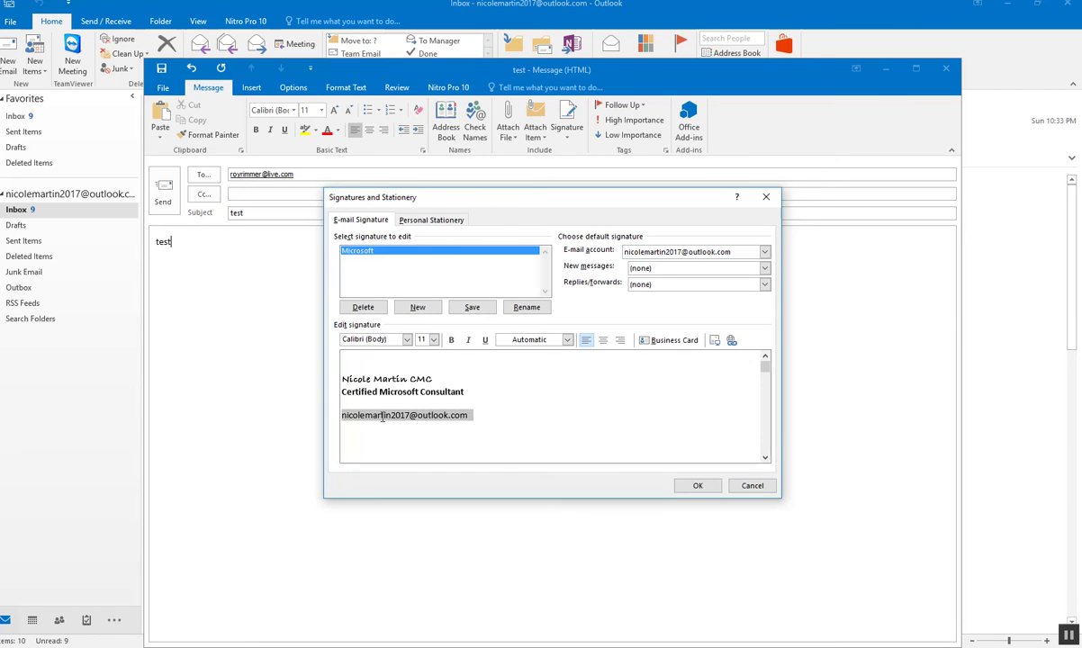
right_click(382, 416)
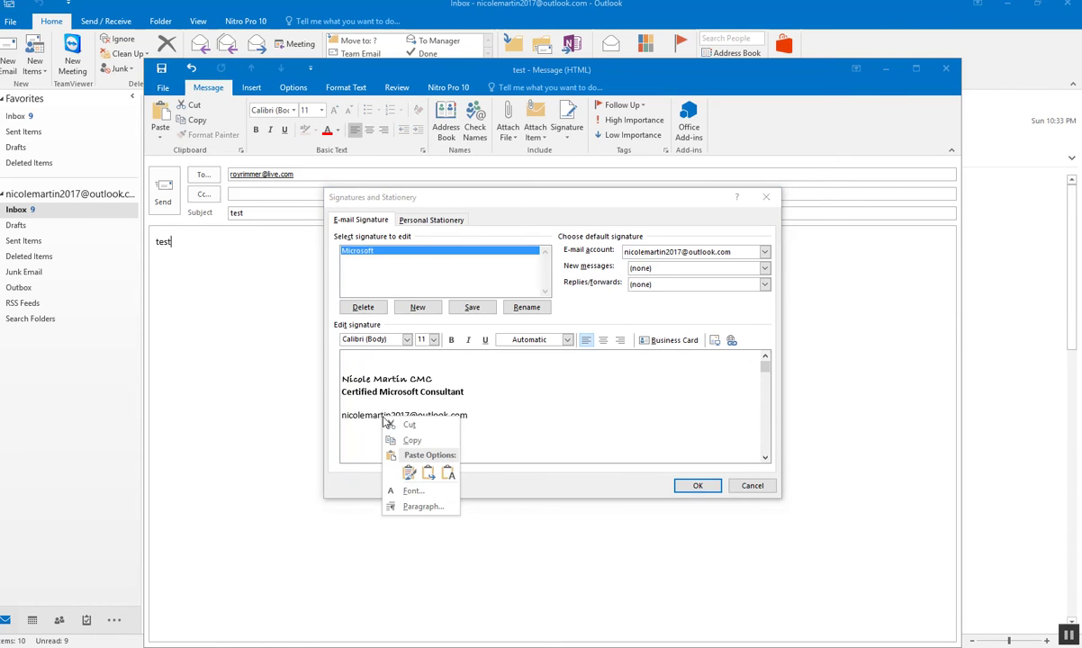
left_click(388, 437)
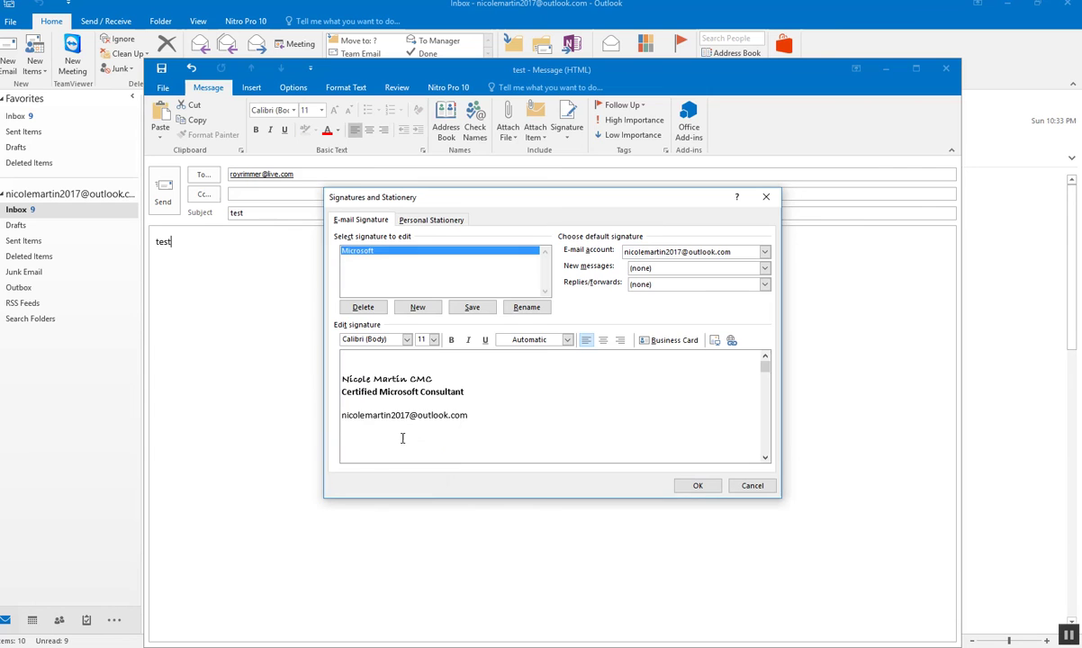
left_click(730, 340)
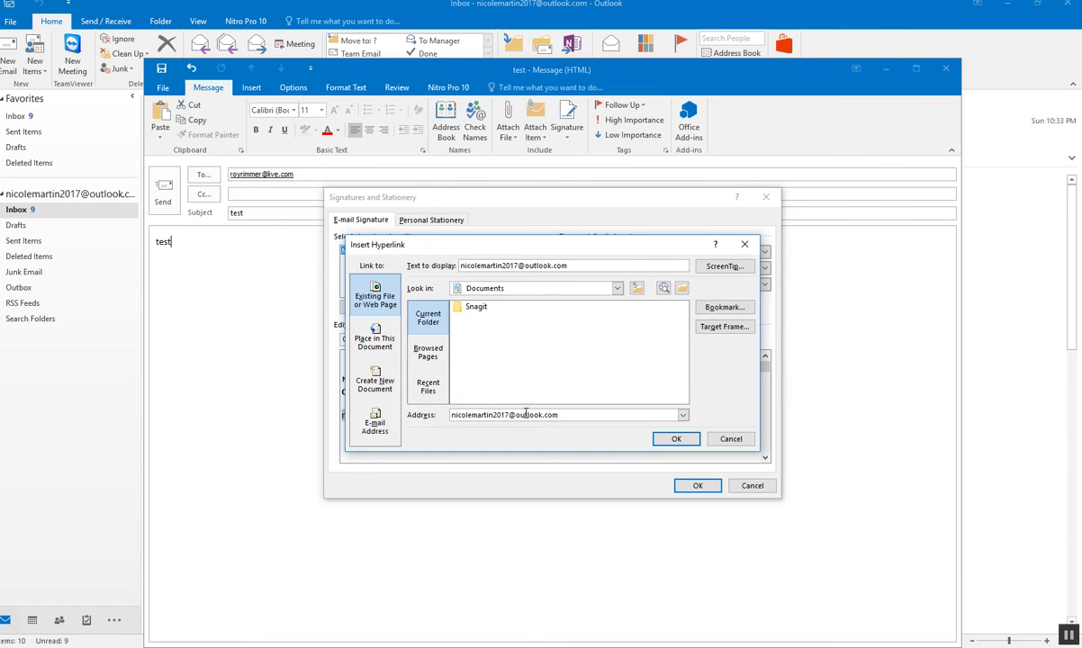
left_click(674, 438)
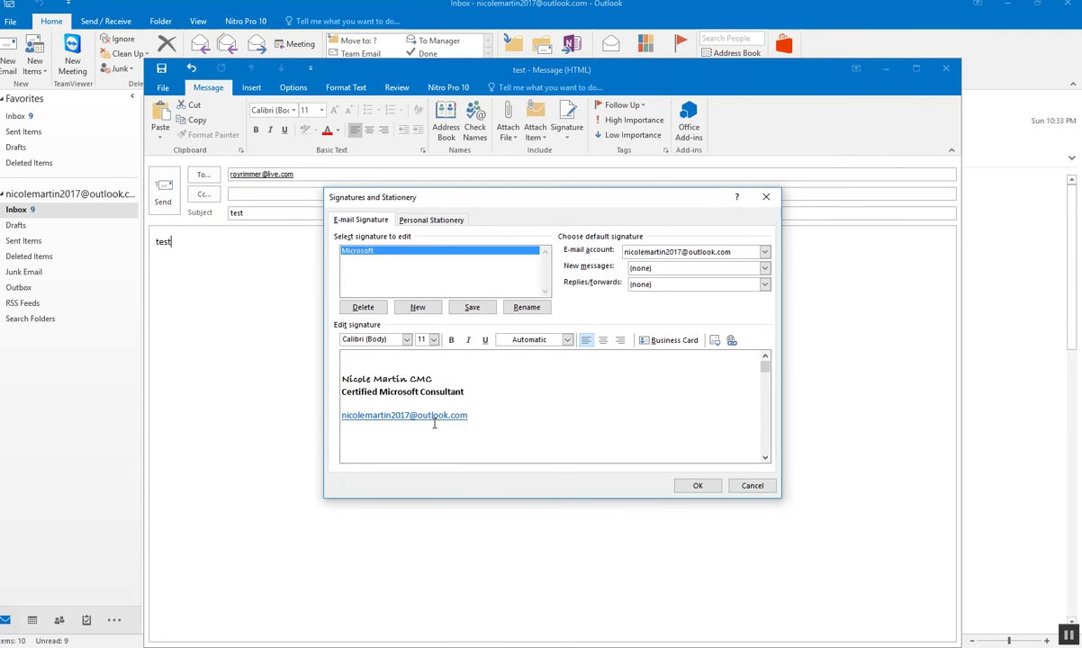
left_click(478, 309)
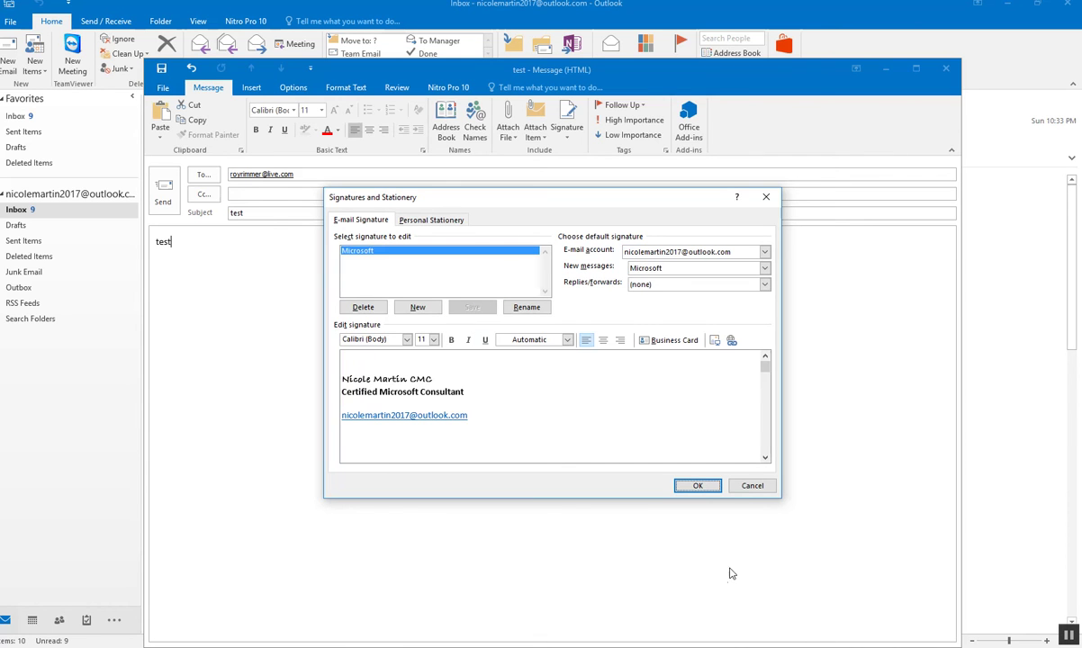
- Insert the Microsoft signature on a new line below 'test' and send the message
left_click(699, 486)
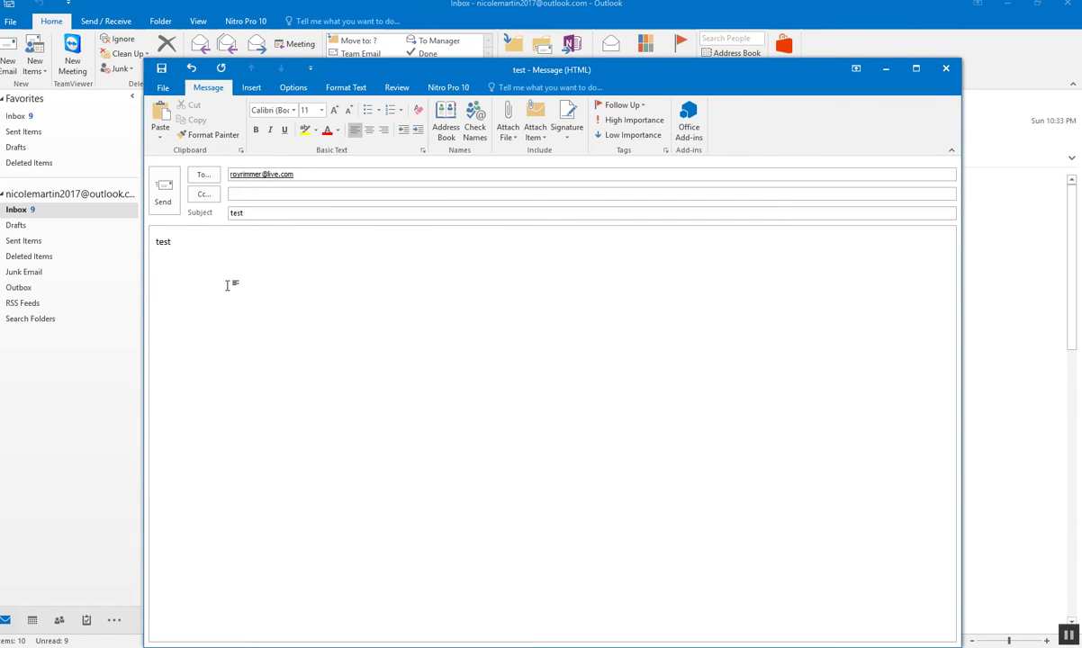
key("Return")
key("Return")
left_click(567, 133)
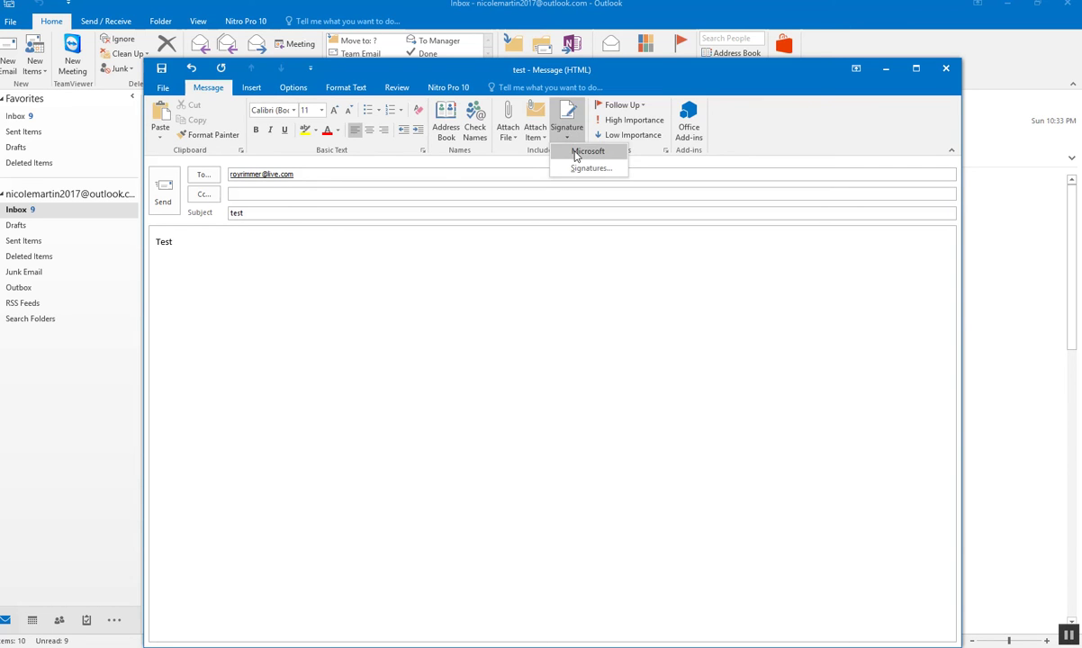
left_click(587, 151)
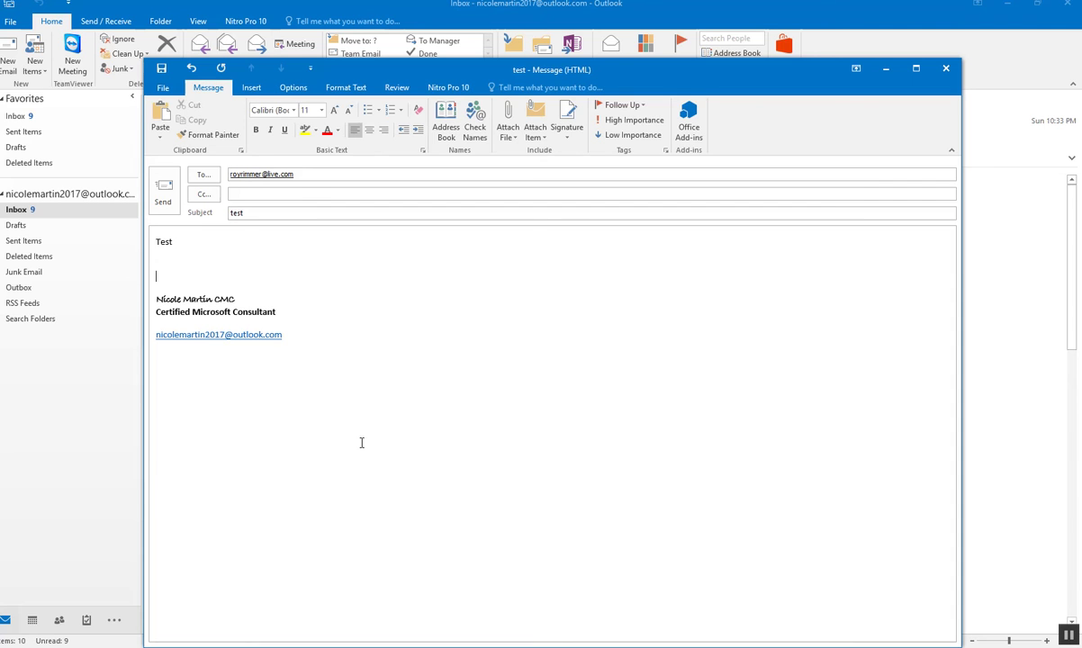
left_click(163, 192)
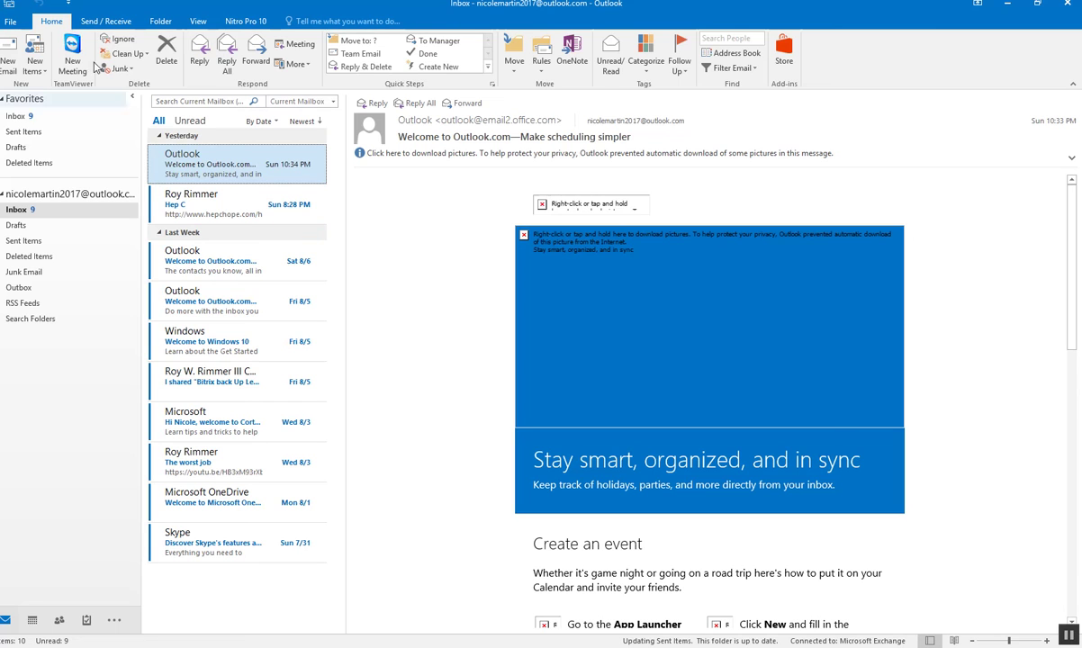
- Sync all folders, then read the Welcome to Microsoft OneDrive email with its pictures downloaded
left_click(99, 23)
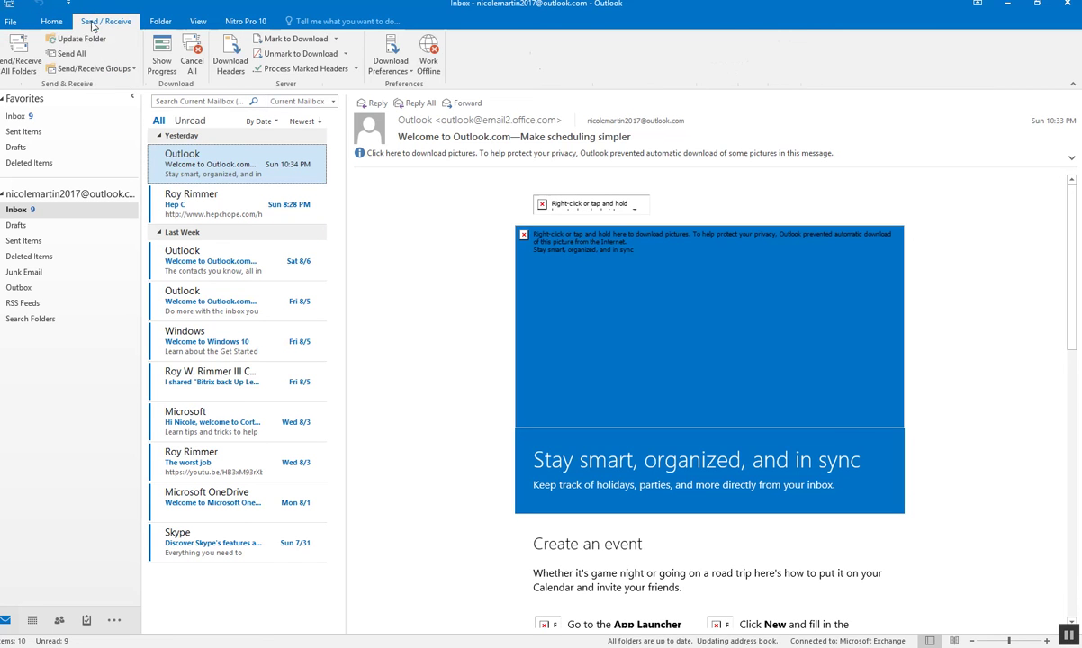
left_click(21, 52)
left_click(196, 495)
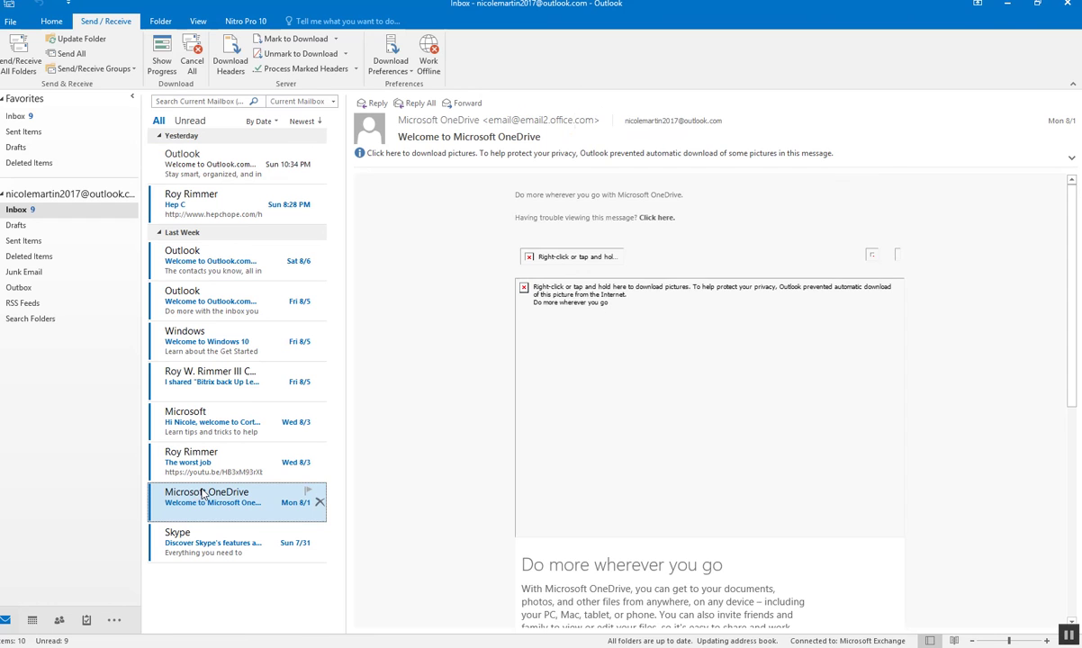
left_click(412, 154)
left_click(435, 159)
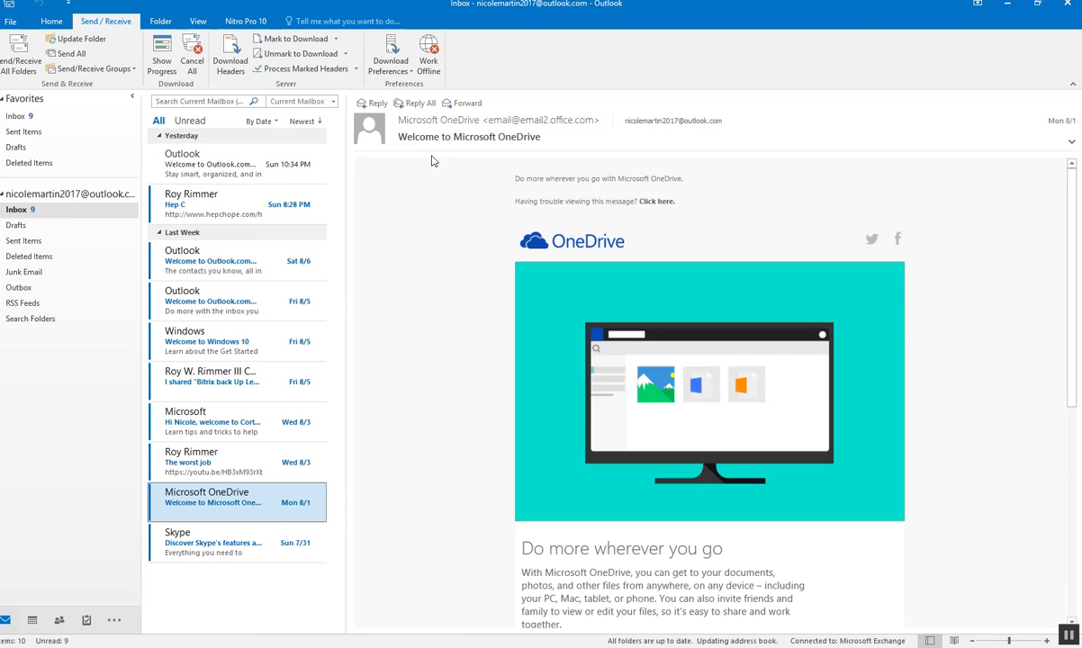
scroll(423, 360, "down", 2)
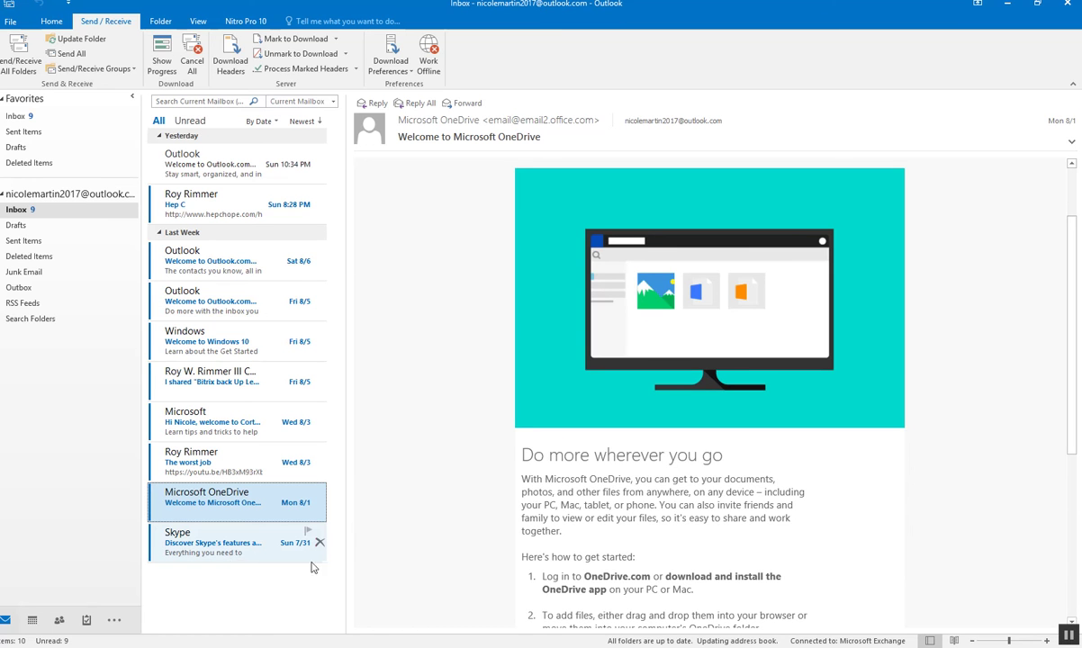
- Read the Cortana welcome email with its pictures downloaded
scroll(501, 542, "down", 3)
scroll(501, 542, "down", 2)
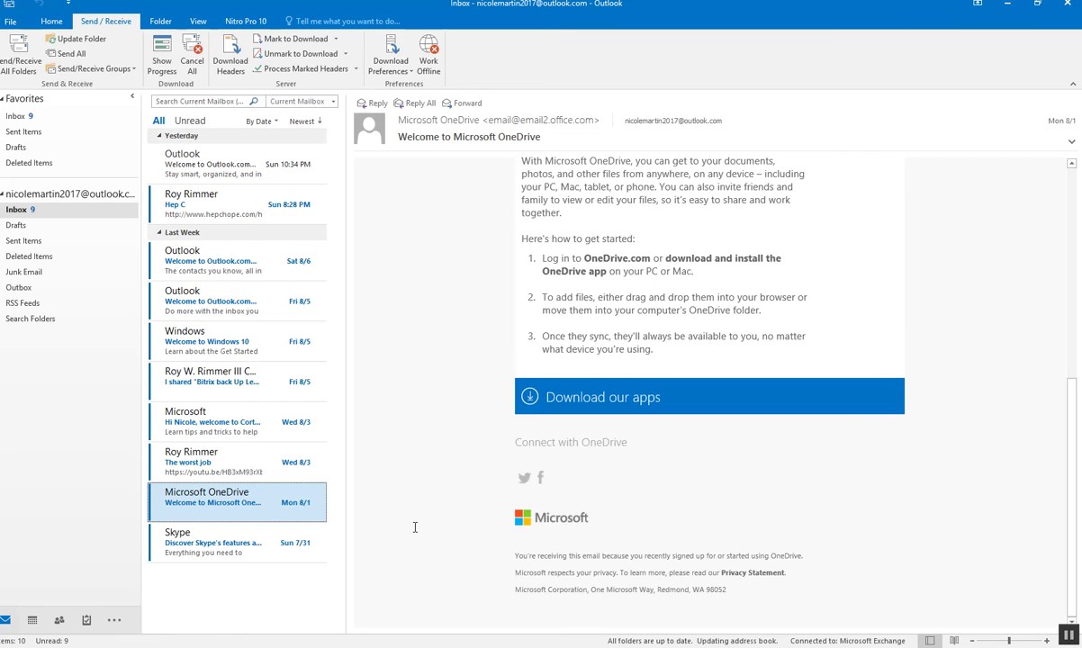
left_click(212, 429)
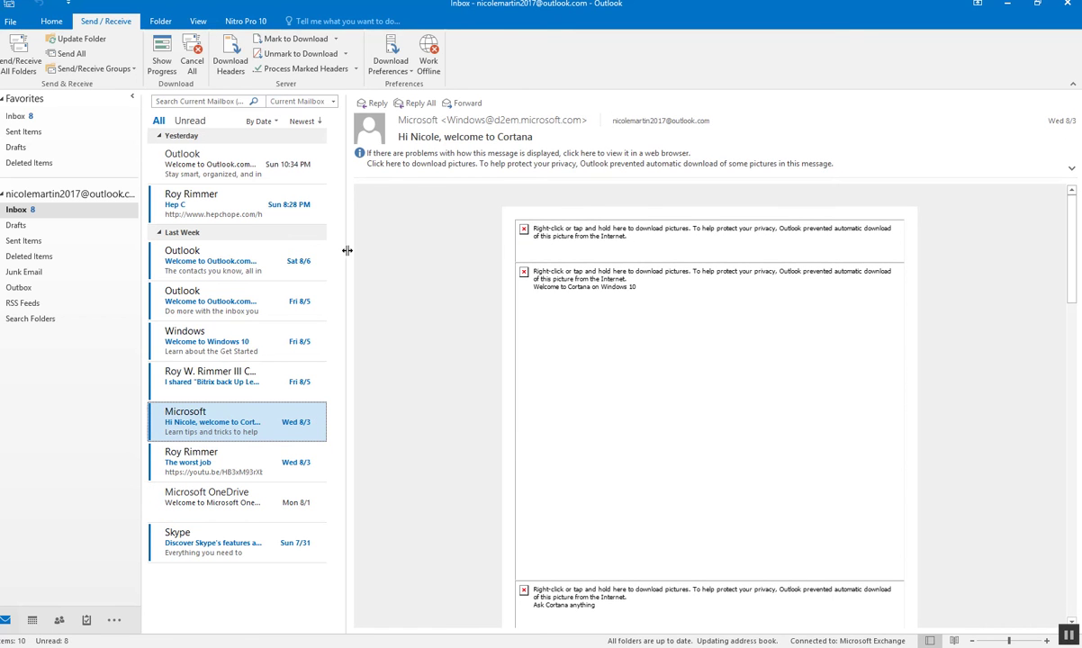
left_click(400, 163)
left_click(421, 169)
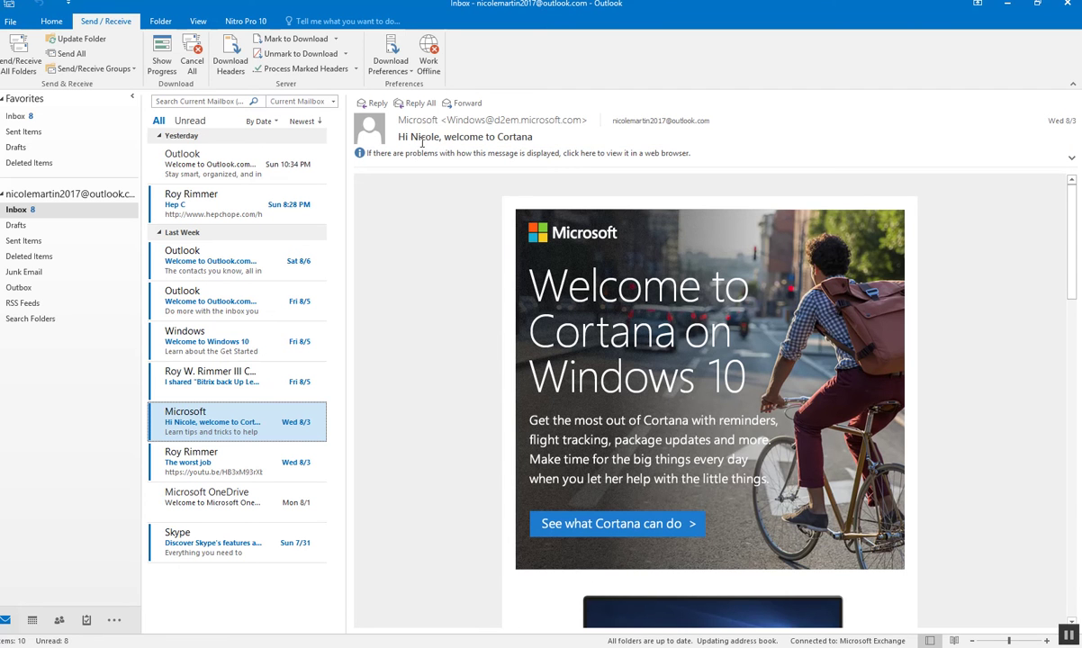
scroll(417, 312, "down", 5)
scroll(431, 328, "up", 5)
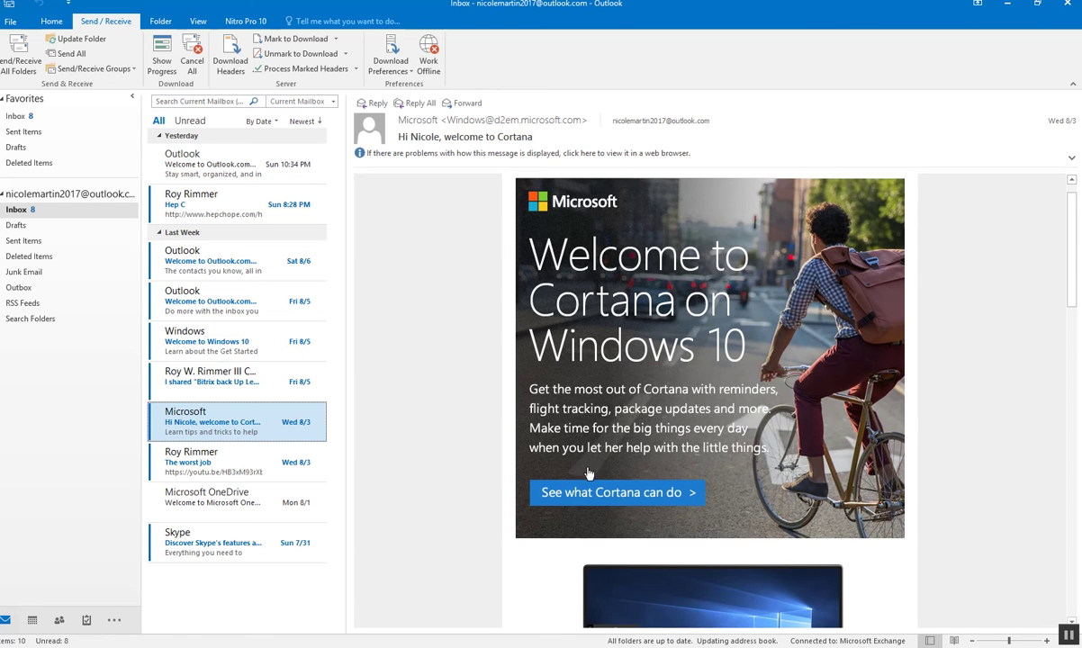
scroll(452, 468, "down", 10)
scroll(448, 470, "down", 15)
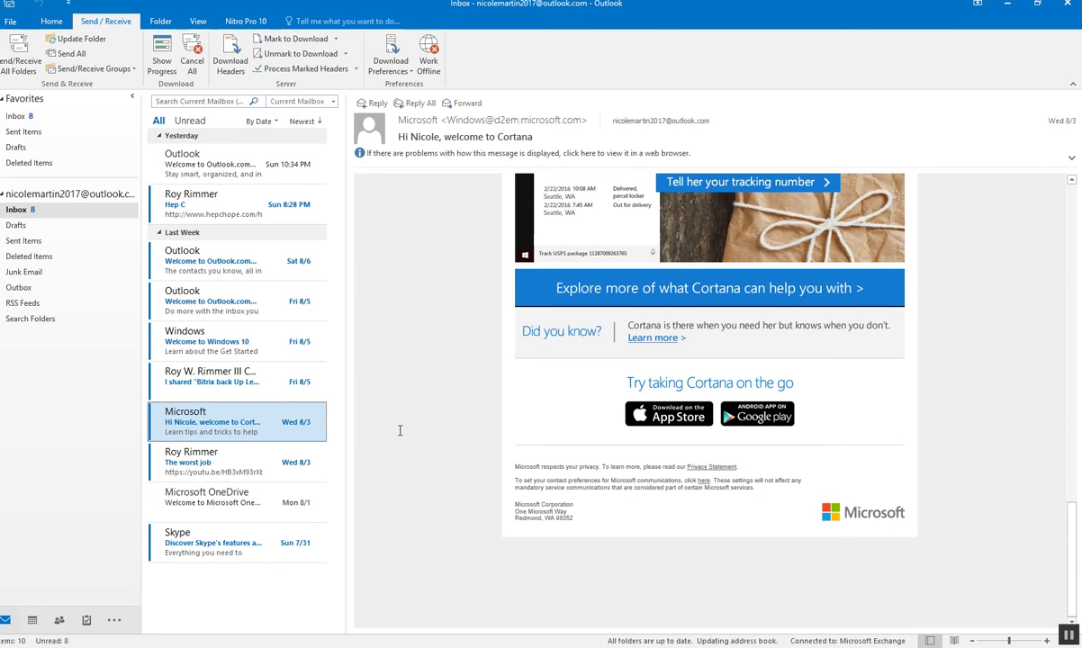
- Read the Welcome to Outlook.com Be mobile email with its pictures downloaded
left_click(195, 297)
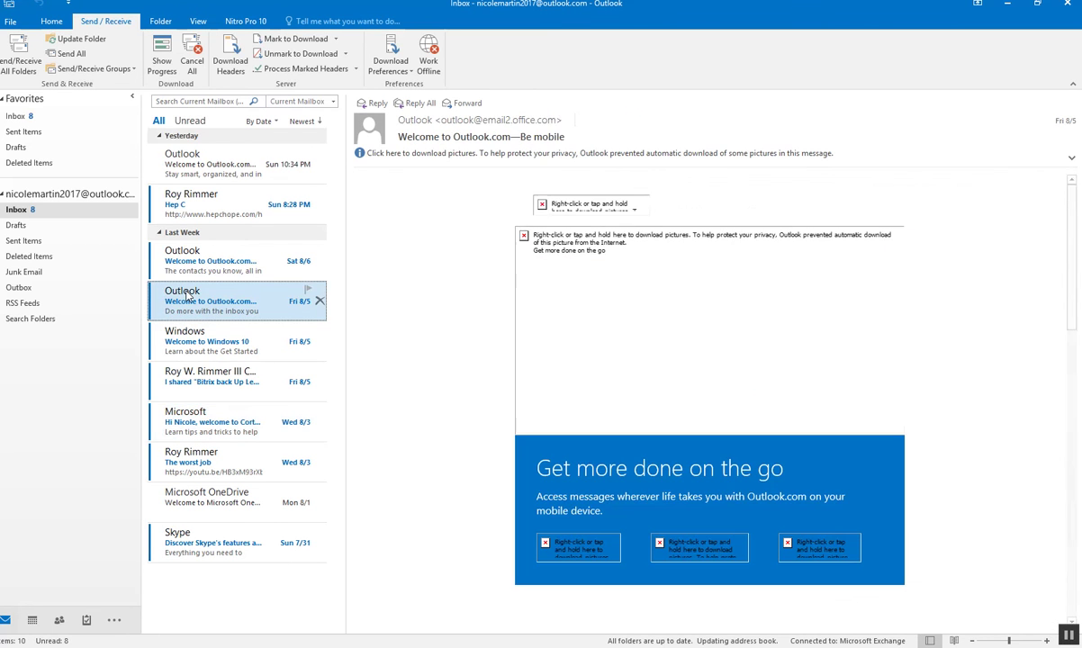
left_click(436, 154)
left_click(450, 163)
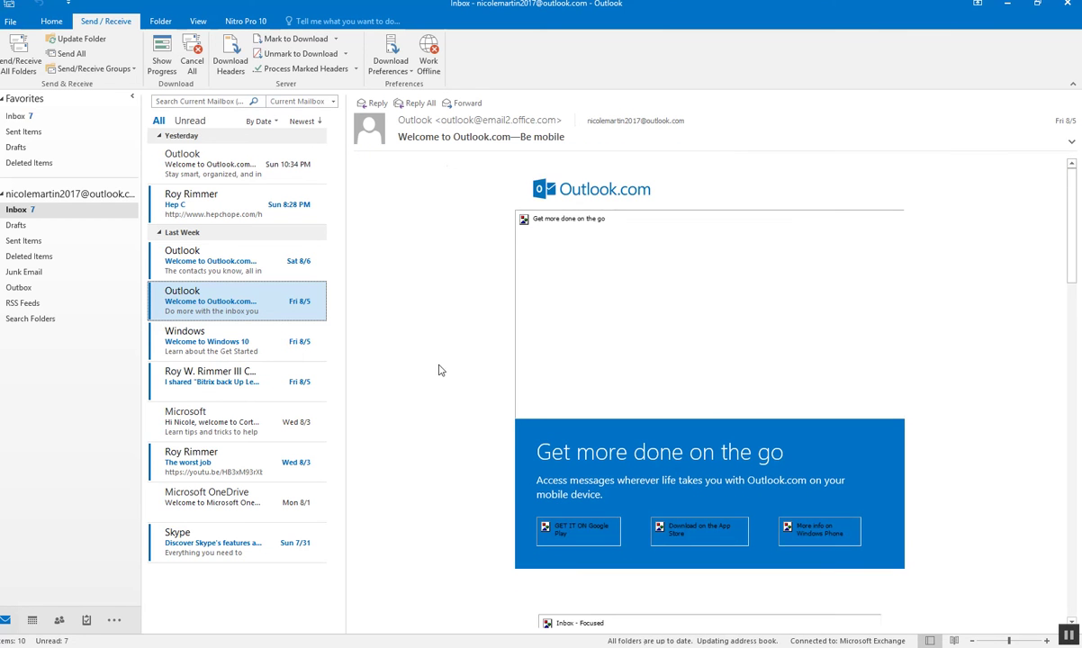
scroll(412, 441, "down", 10)
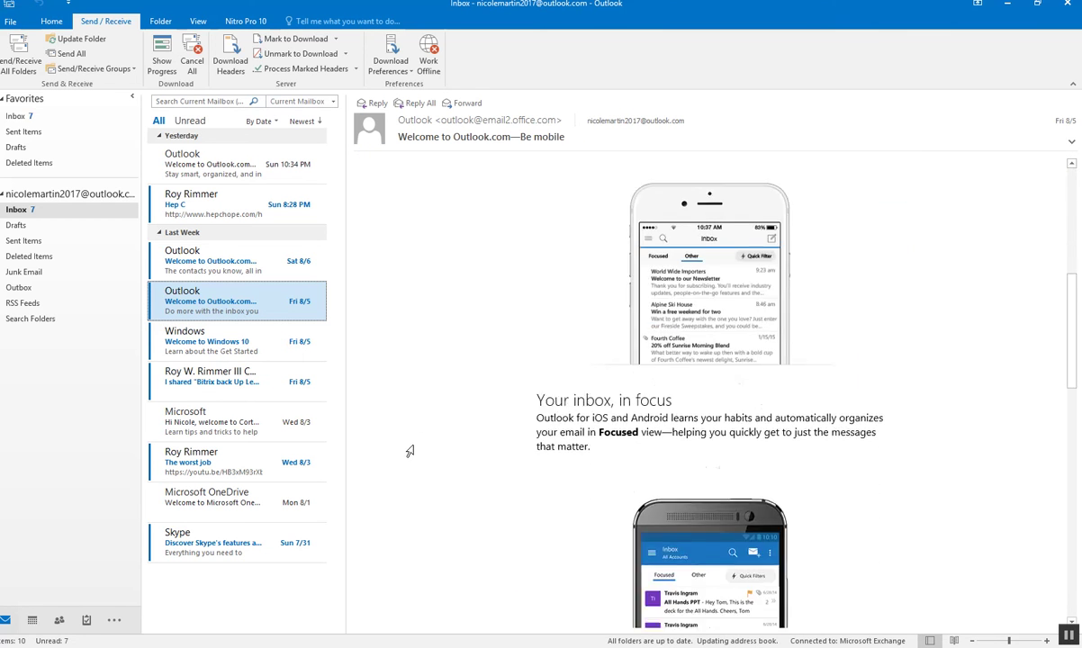
scroll(418, 448, "down", 10)
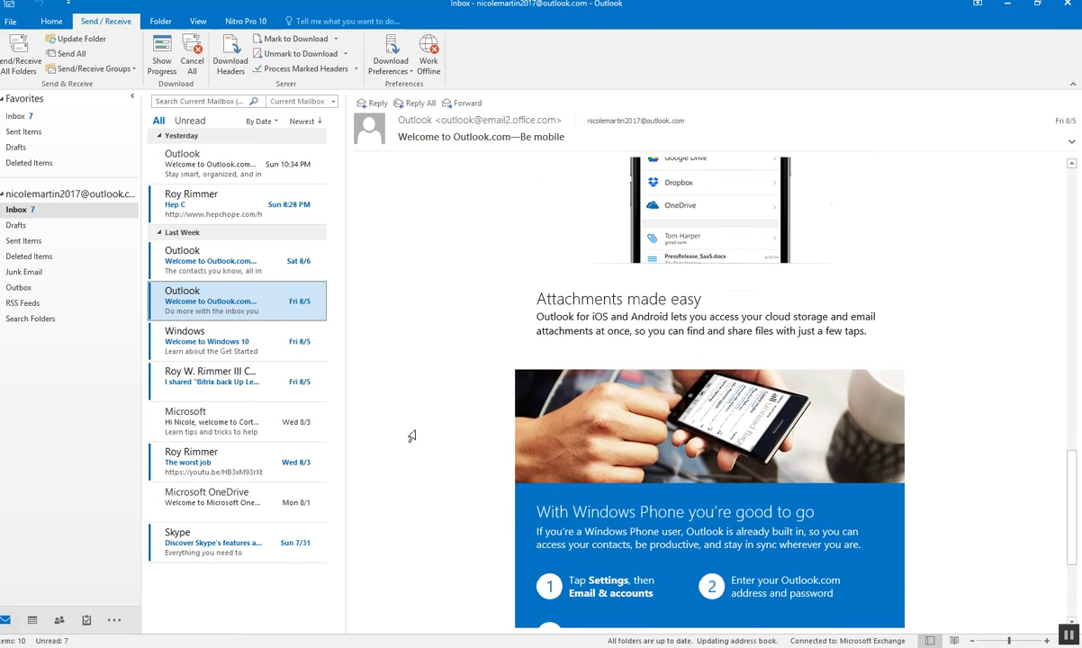
- Read the Welcome to Windows 10 email with pictures downloaded, then show the Start menu
left_click(315, 342)
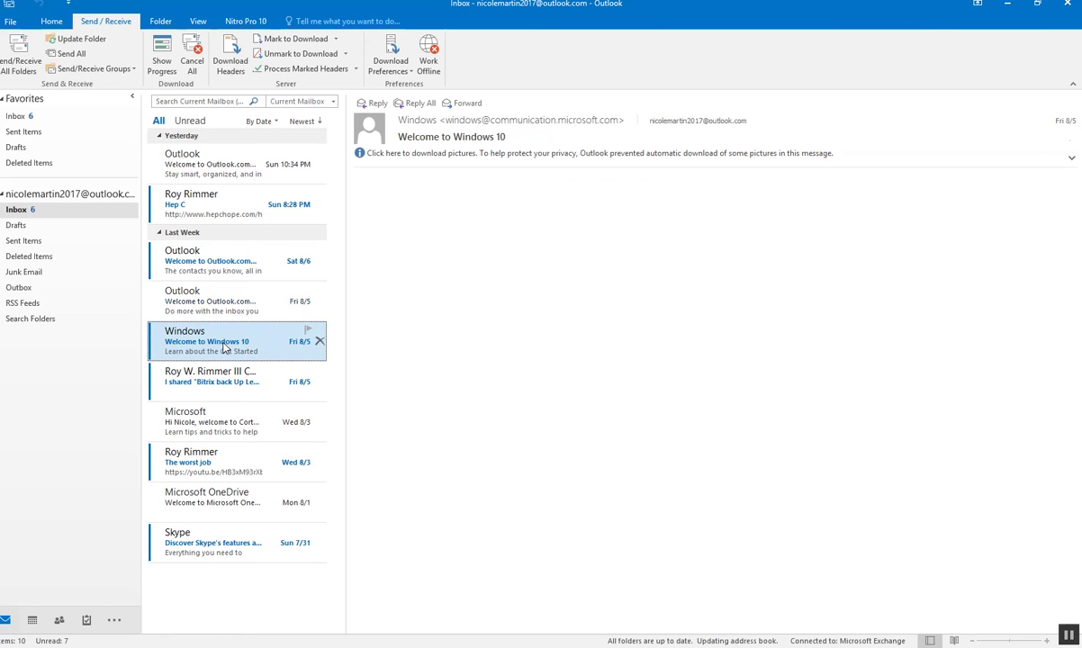
left_click(418, 155)
left_click(468, 166)
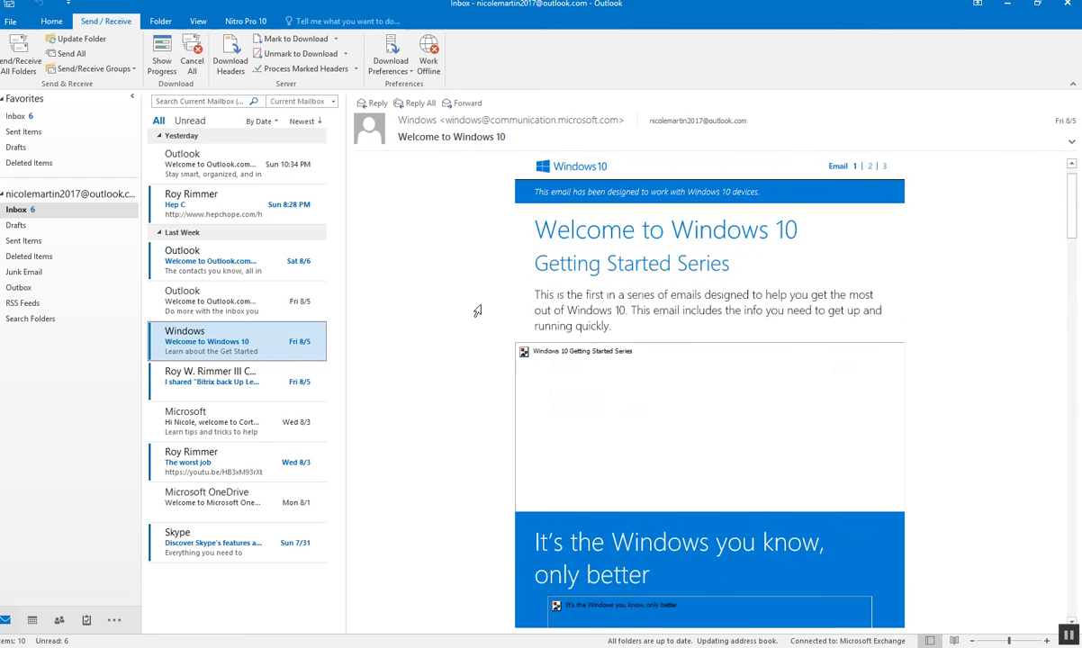
scroll(477, 310, "down", 3)
scroll(477, 311, "down", 3)
scroll(470, 335, "down", 15)
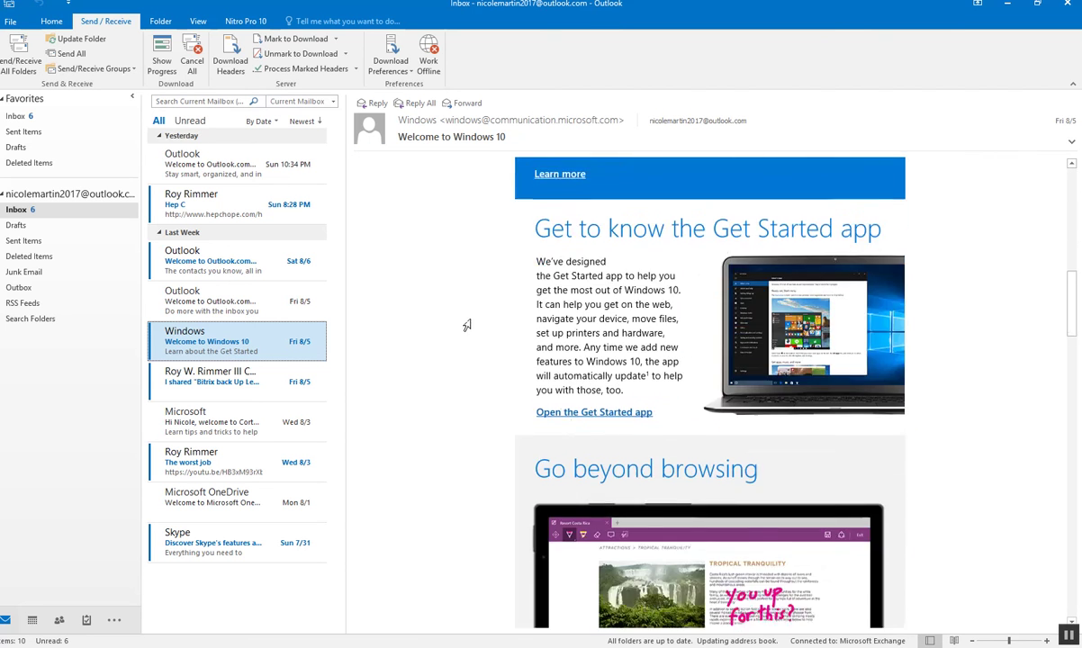
scroll(465, 333, "down", 6)
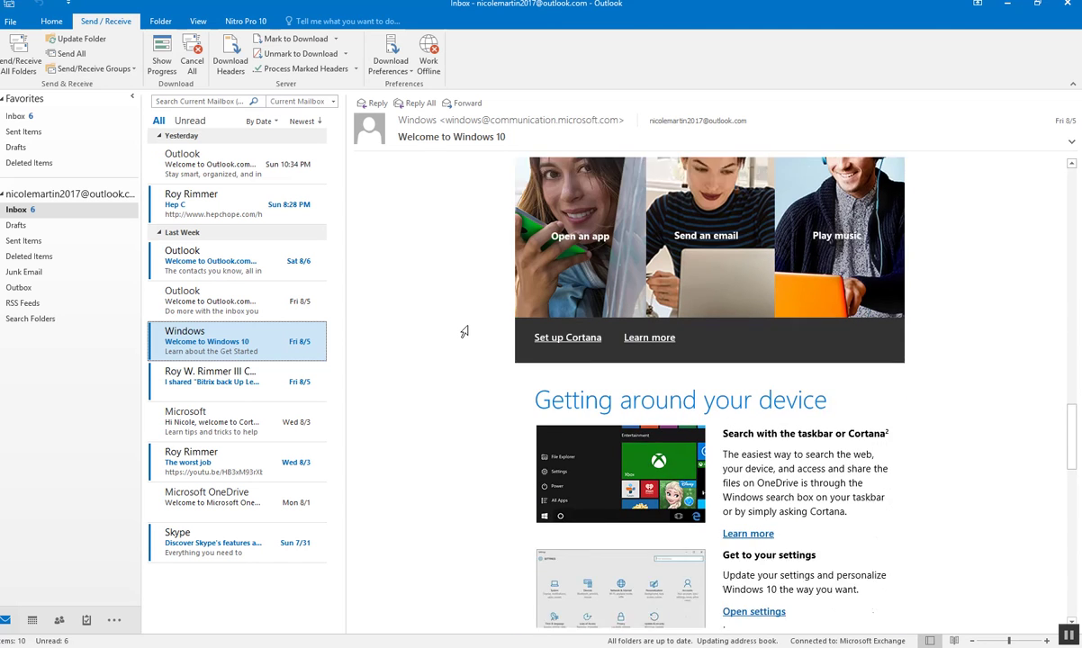
key("super")
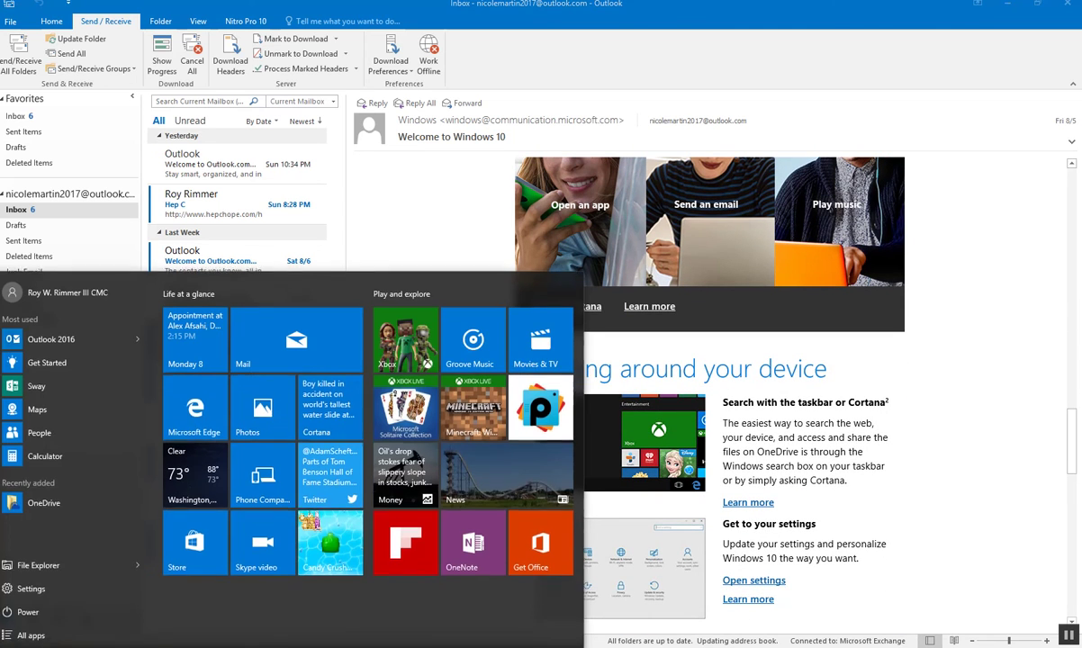
- Launch the Get Started app from the Start menu, browse its Welcome page, and close it
left_click(32, 361)
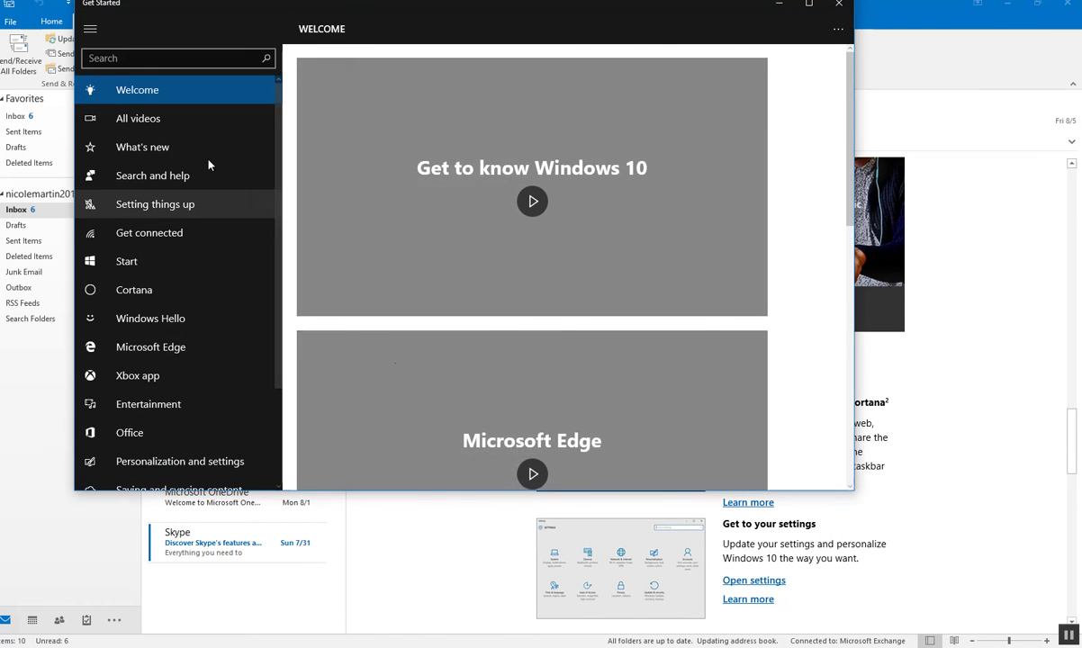
scroll(145, 114, "down", 3)
scroll(153, 445, "up", 1)
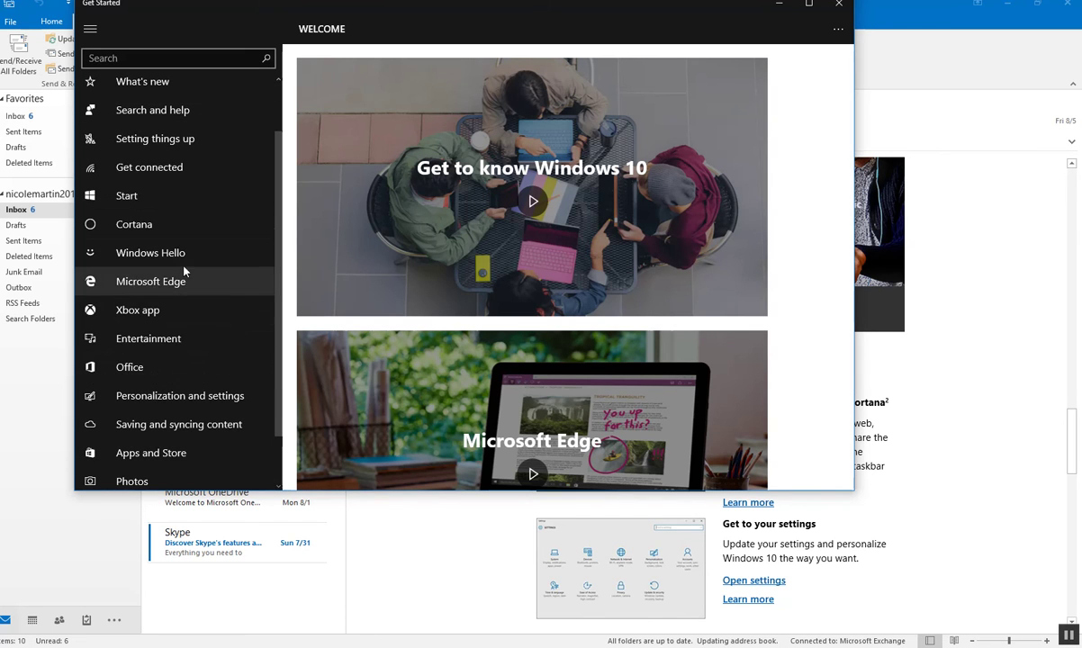
scroll(171, 225, "up", 1)
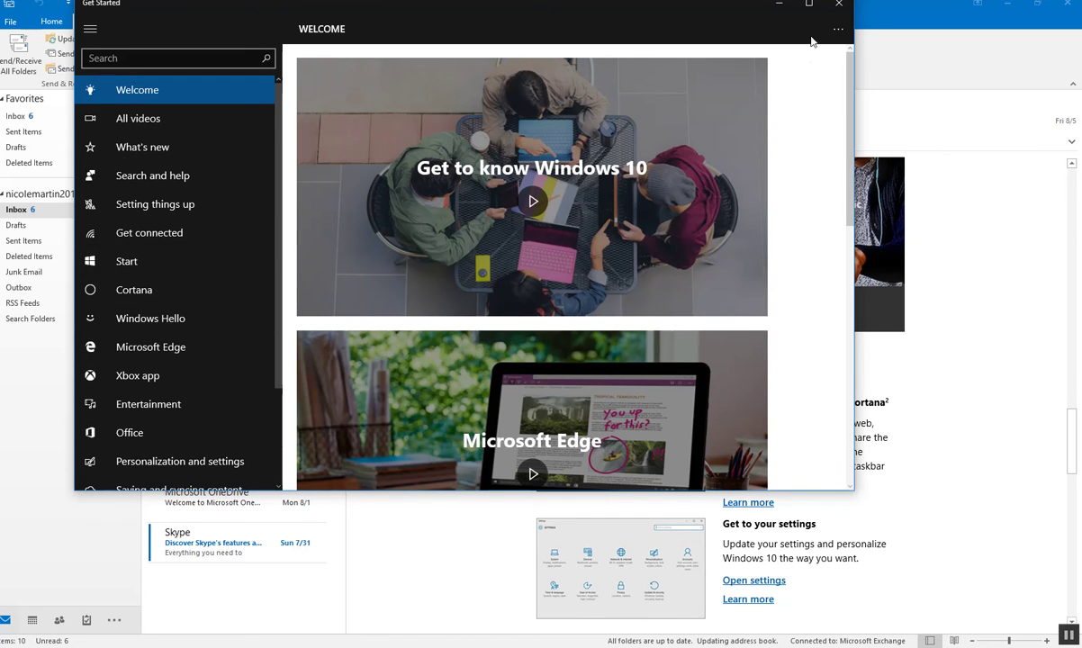
left_click(837, 5)
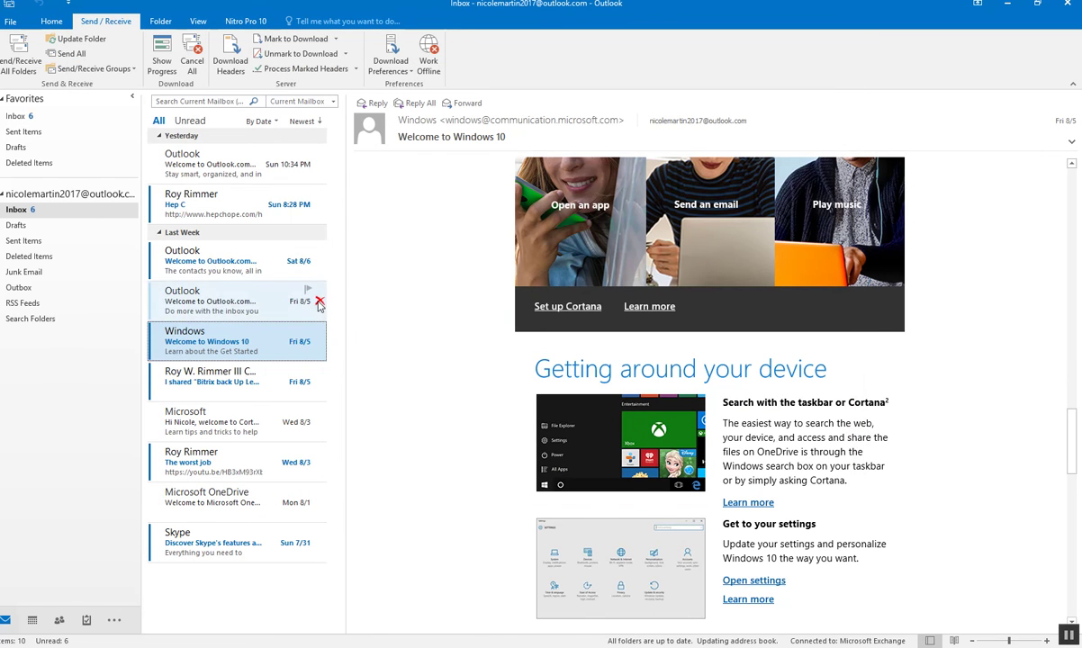
- Read the Sat 8/6 Outlook.com sync-and-add-contacts email with its pictures downloaded
left_click(223, 275)
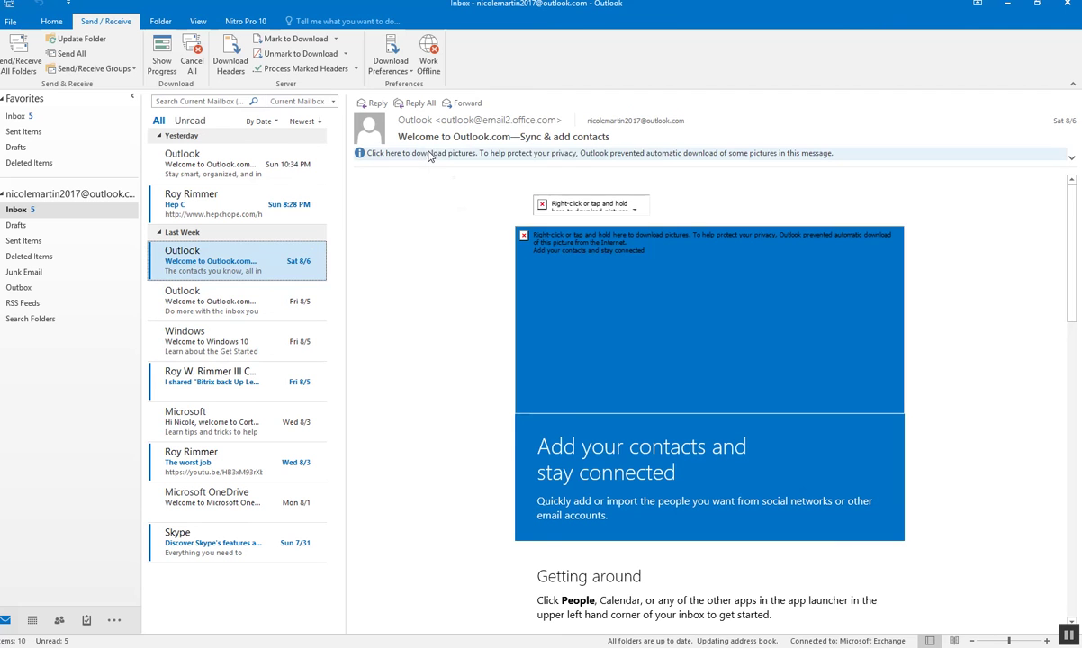
left_click(431, 154)
left_click(482, 161)
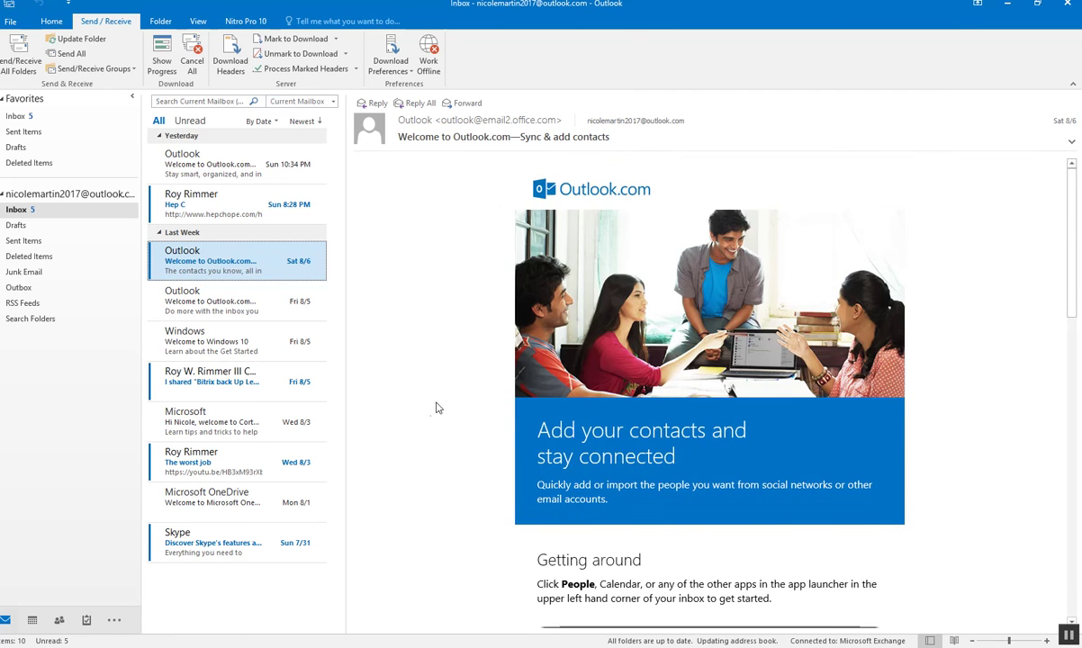
scroll(436, 413, "down", 3)
scroll(436, 413, "down", 6)
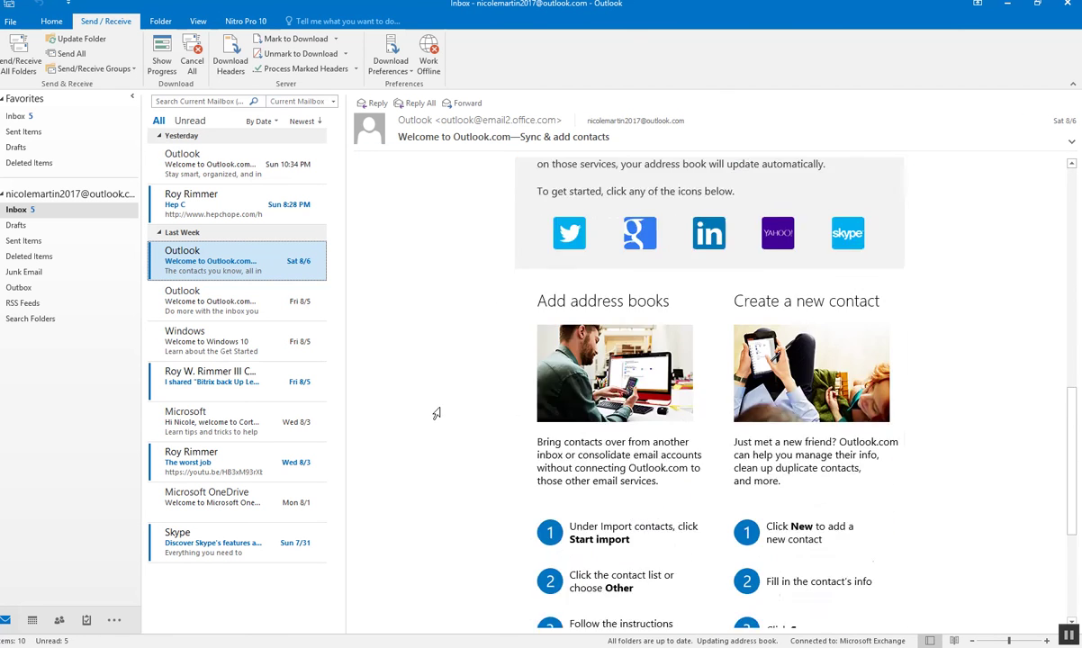
scroll(436, 411, "down", 1)
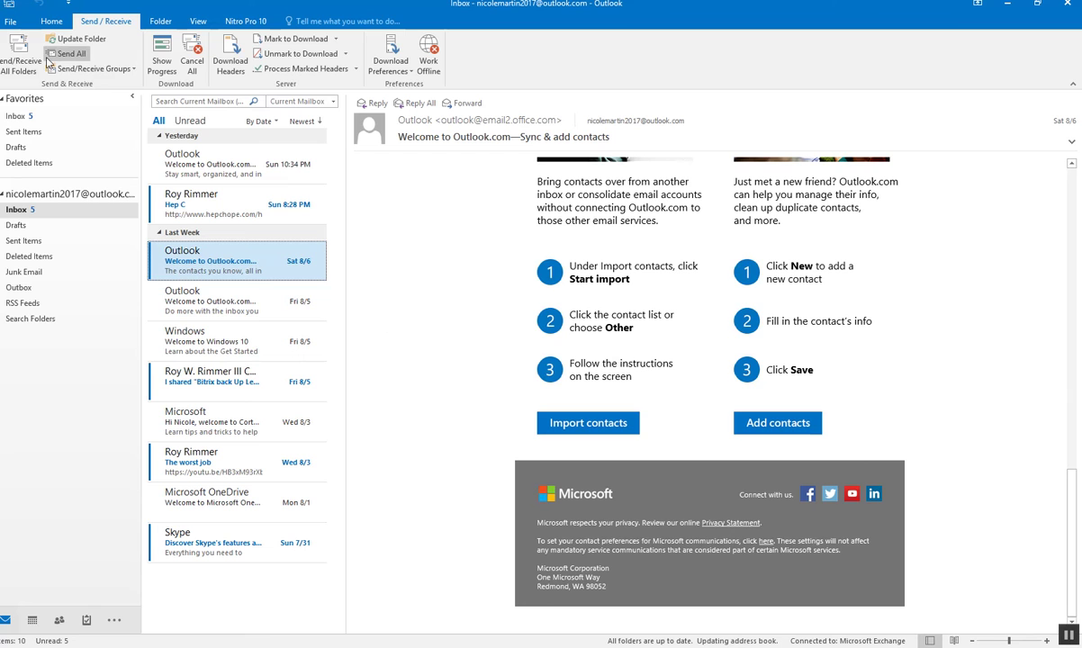
- Send/Receive all folders and update the Inbox folder from the server
left_click(18, 52)
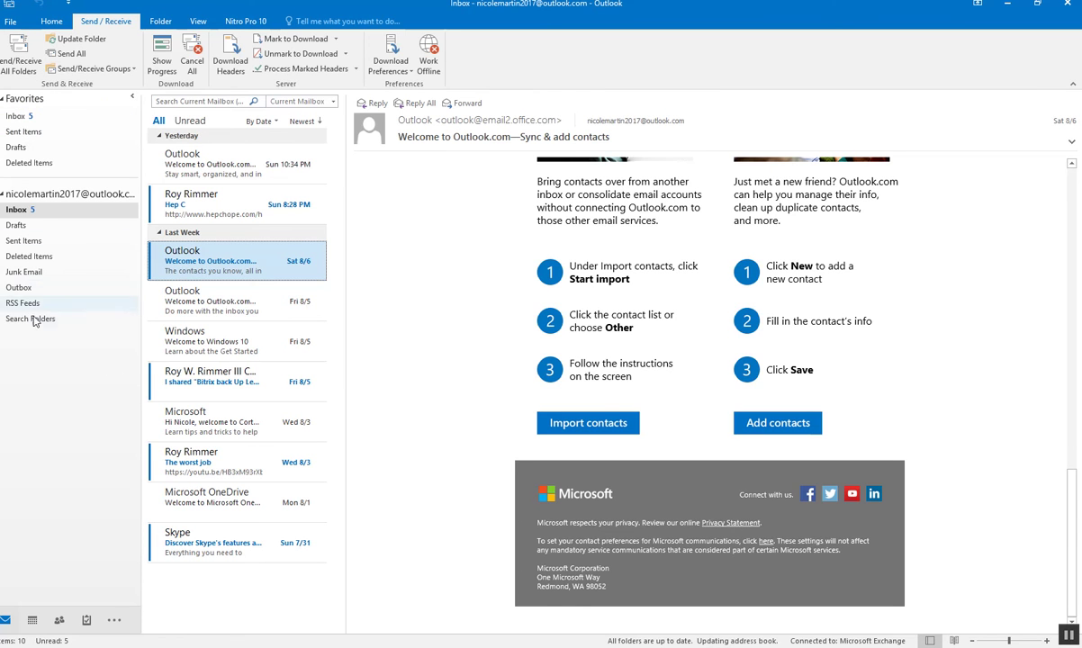
left_click(85, 41)
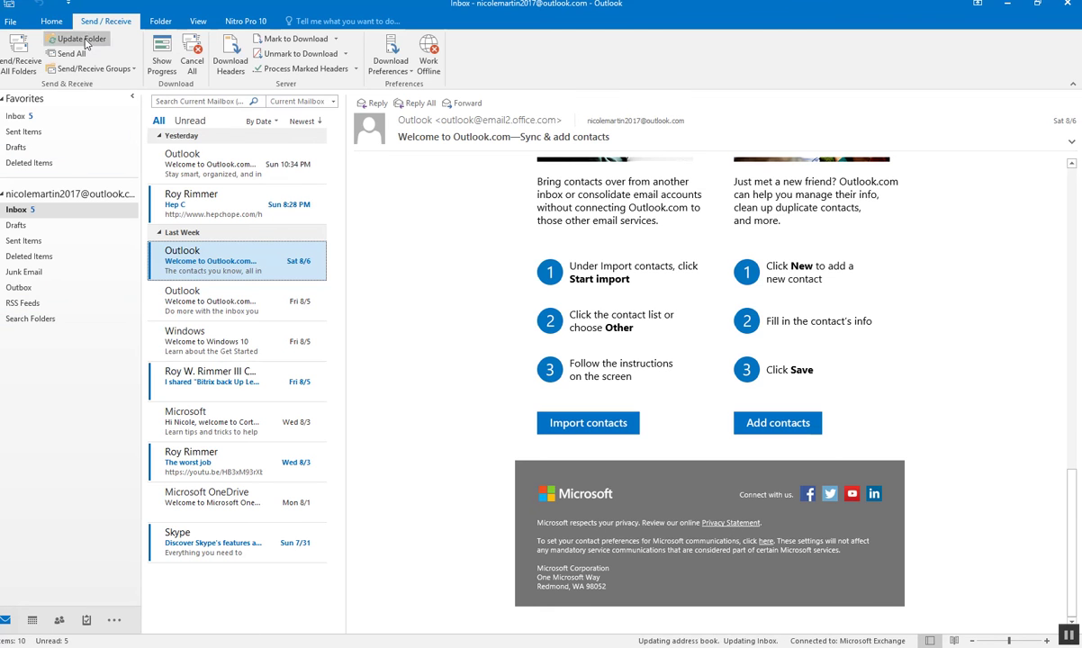
left_click(54, 23)
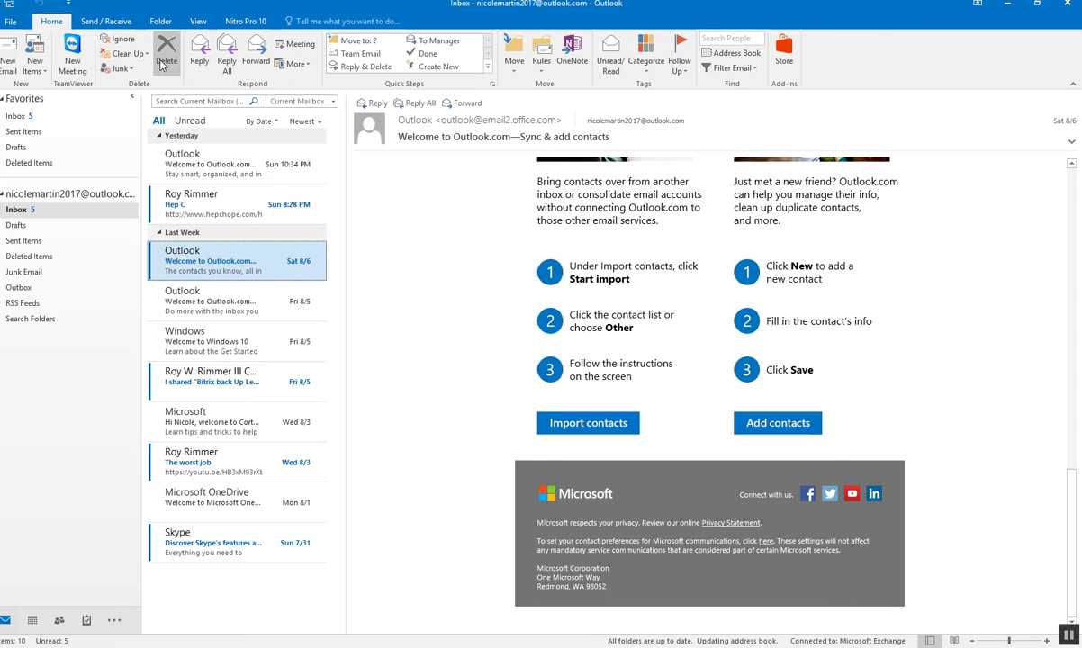
- Flag the Bitrix back Up Leads1.xlsx share email for follow-up next week, then minimise Outlook
mouse_move(269, 265)
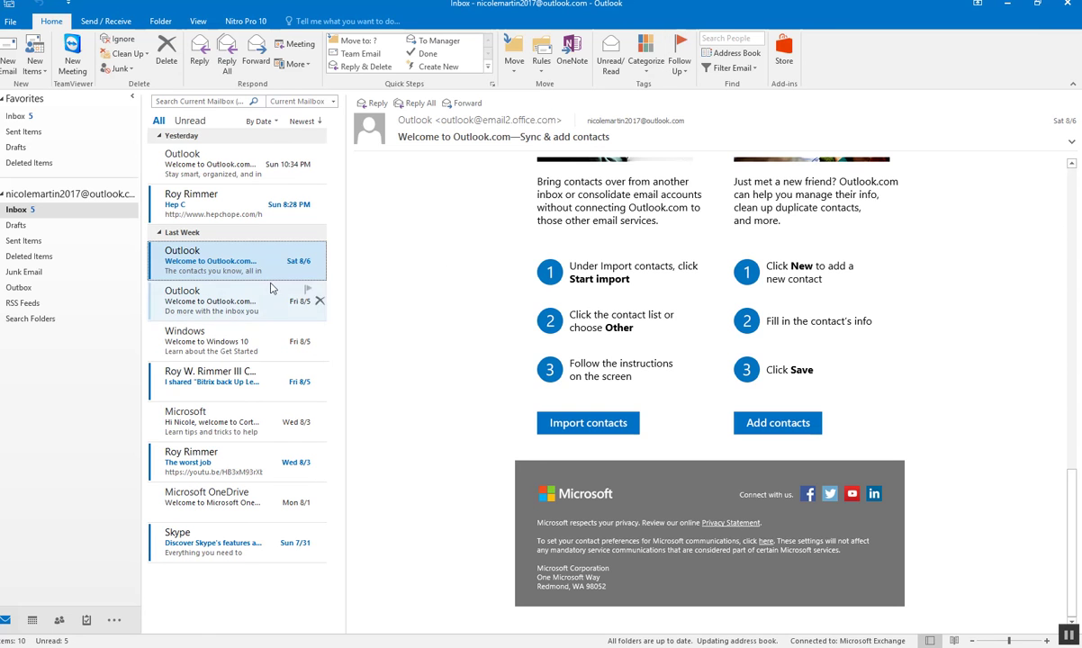
left_click(225, 379)
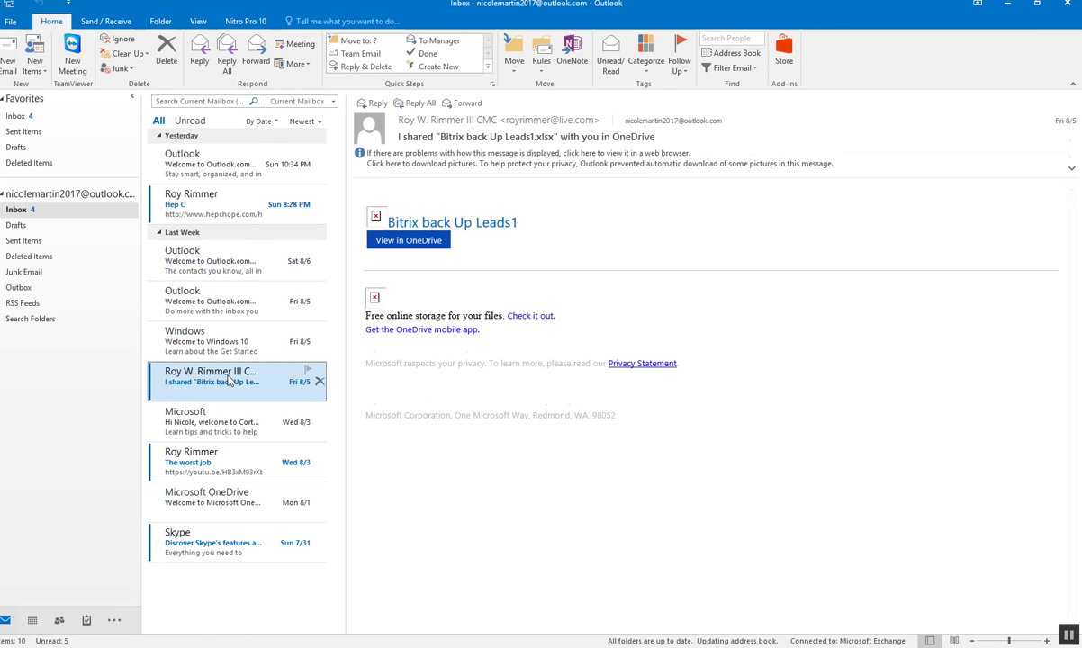
left_click(681, 63)
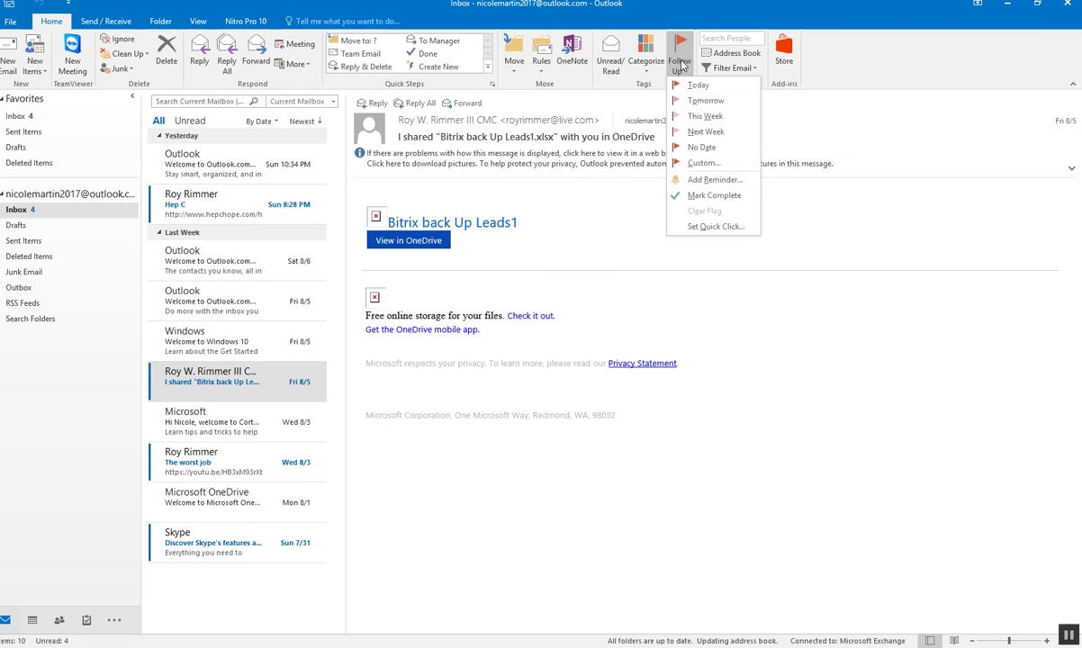
left_click(720, 131)
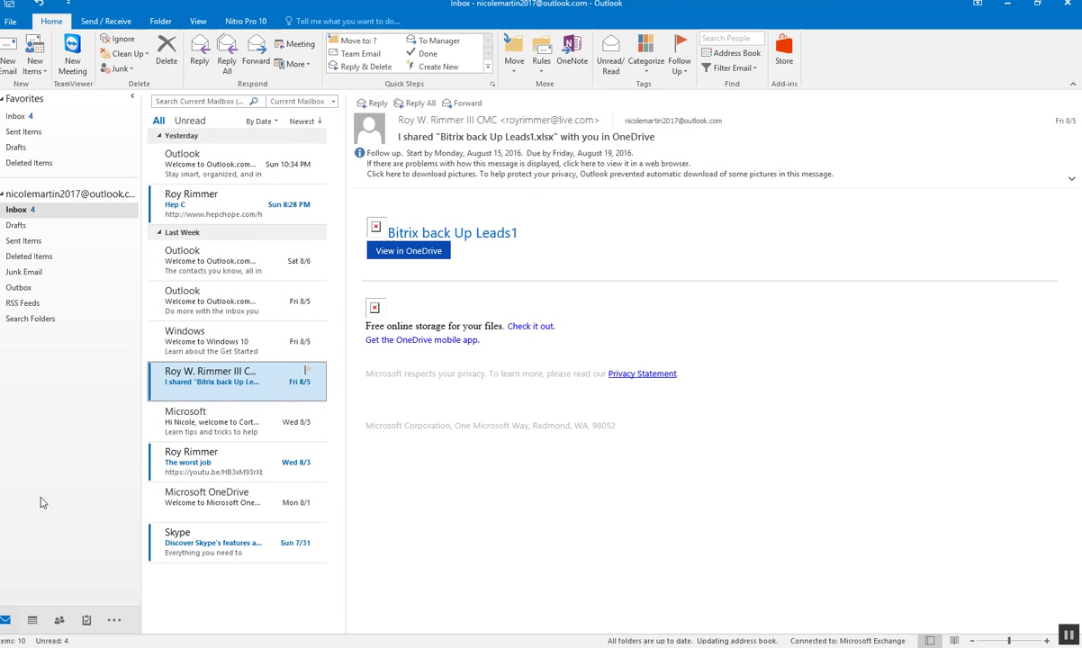
left_click(104, 21)
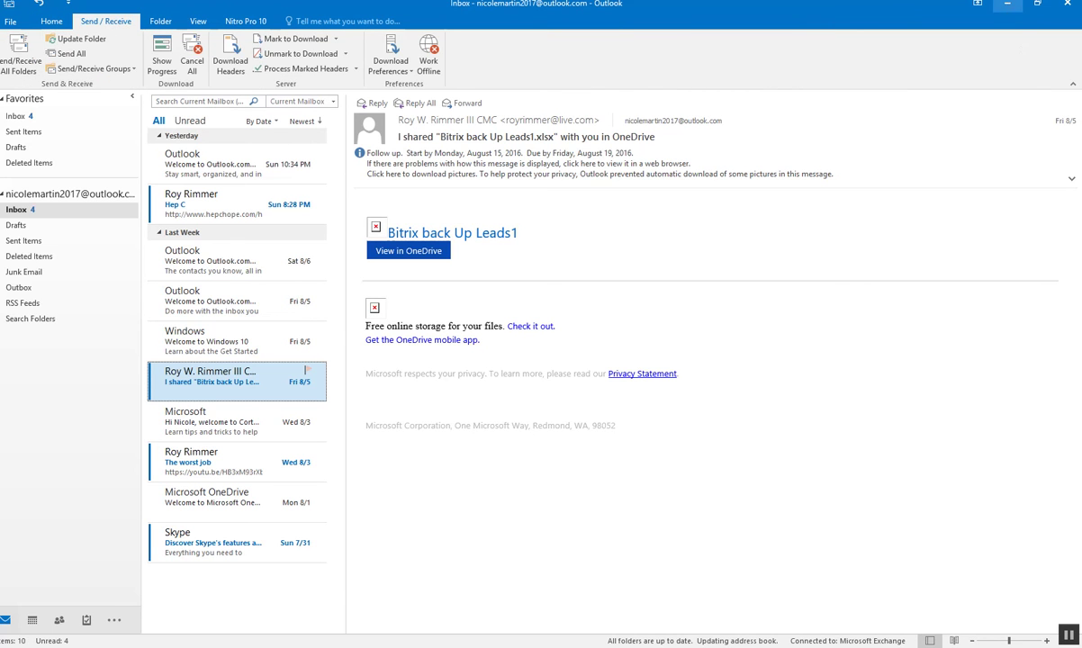
left_click(1006, 4)
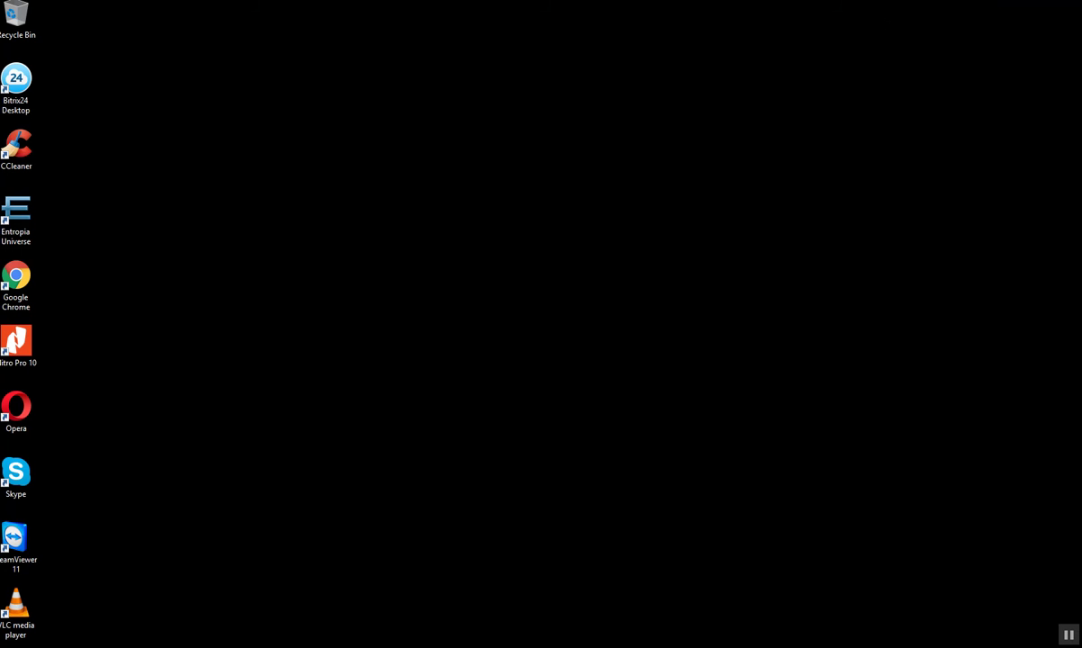
- Restore the Outlook window from the taskbar, then minimise it again
left_click(423, 594)
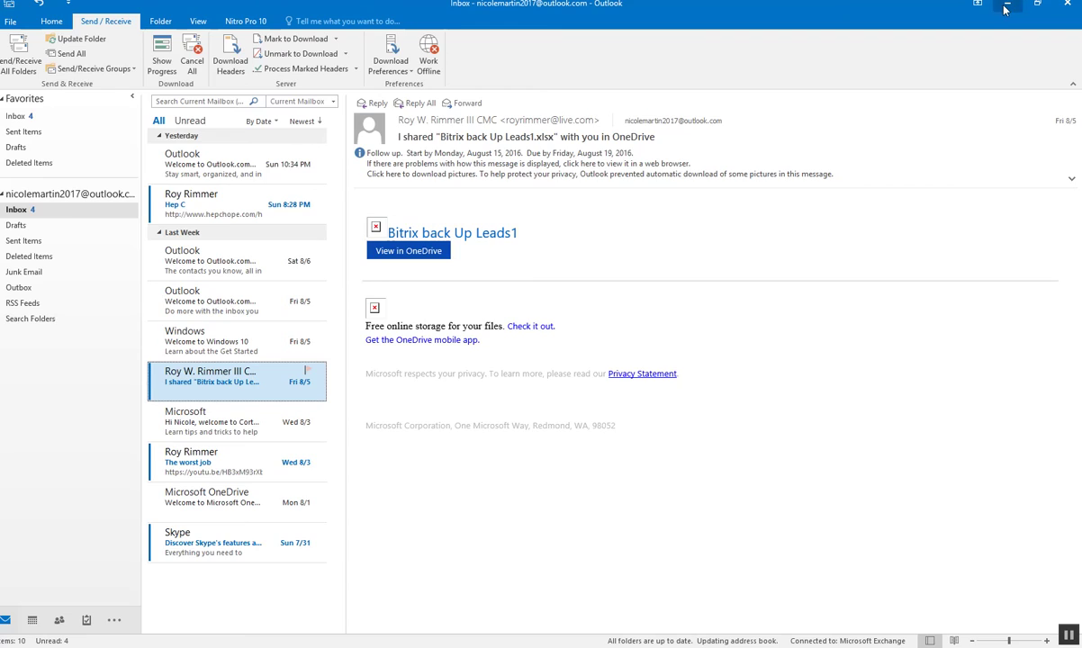
left_click(399, 640)
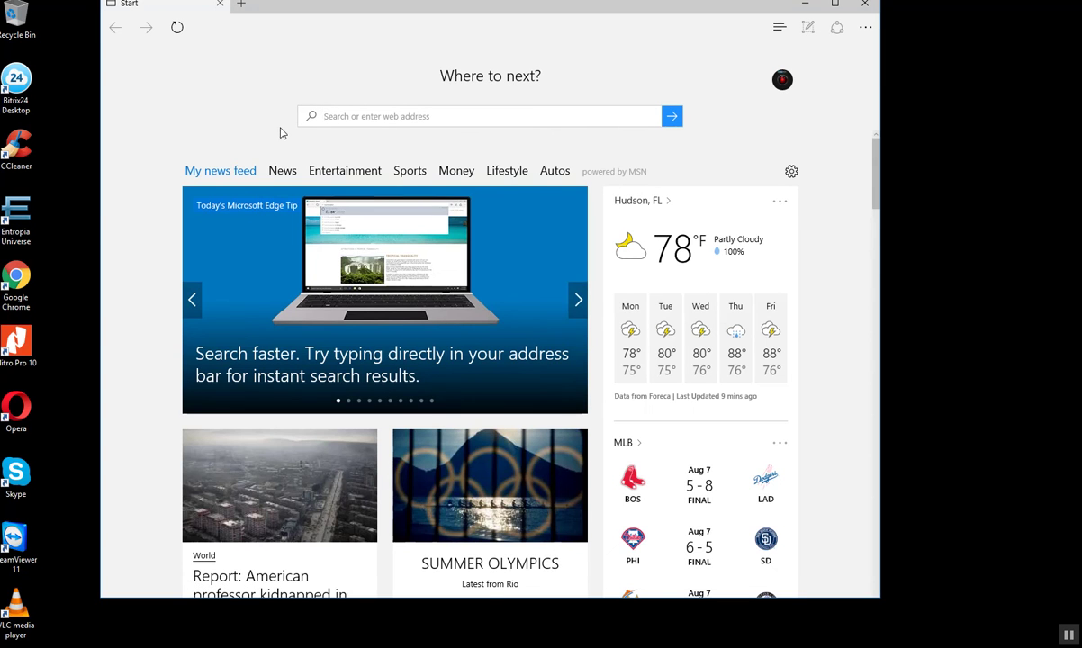
- Search for 'msn' in Edge and open the MSN official site
left_click(325, 116)
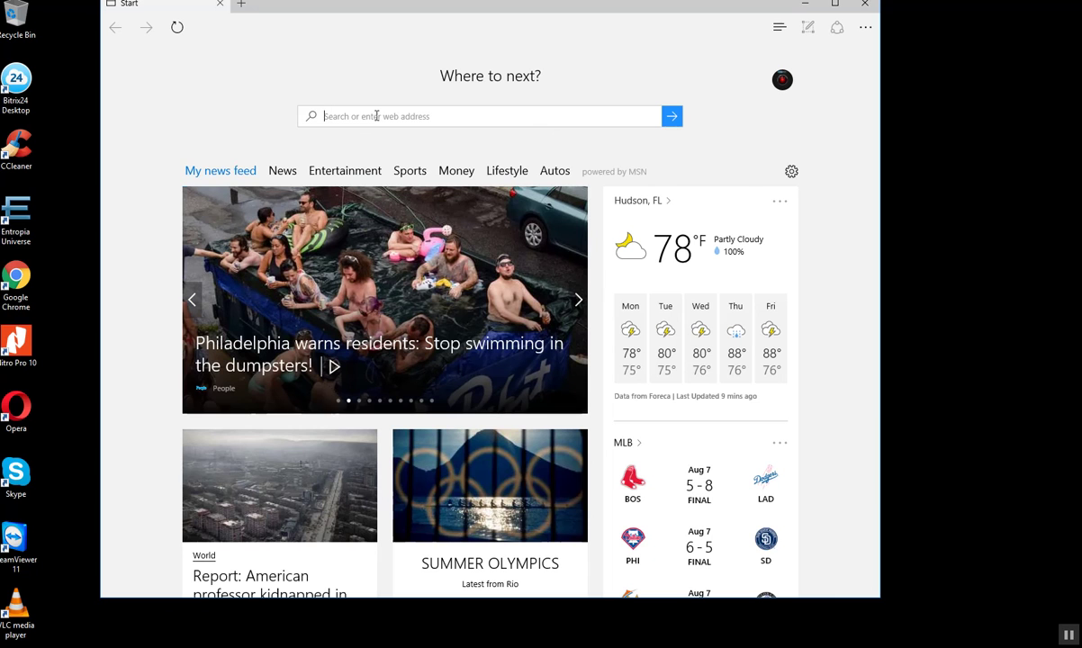
type("msn")
key("Return")
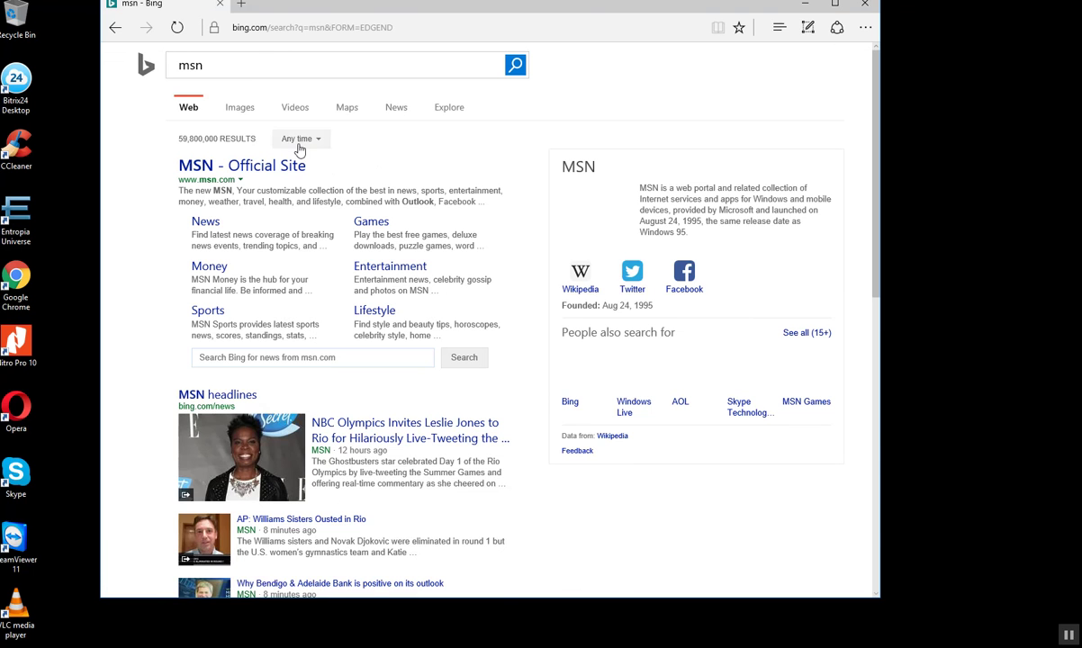
left_click(290, 167)
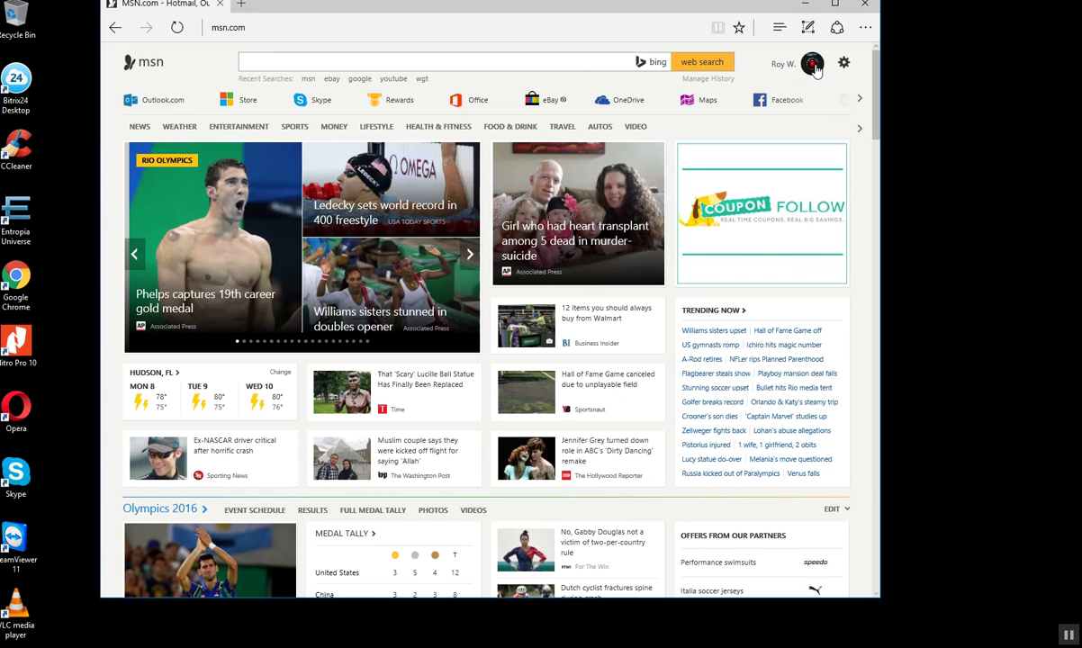
- Sign the current account out of MSN and bring up the Microsoft sign-in page
left_click(814, 66)
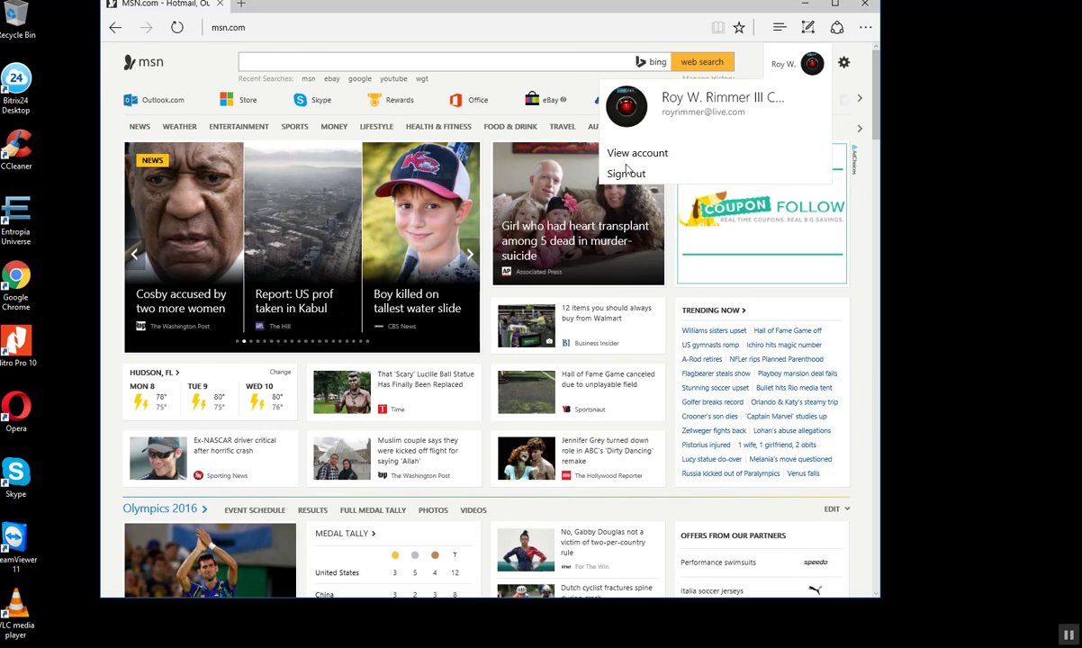
left_click(627, 184)
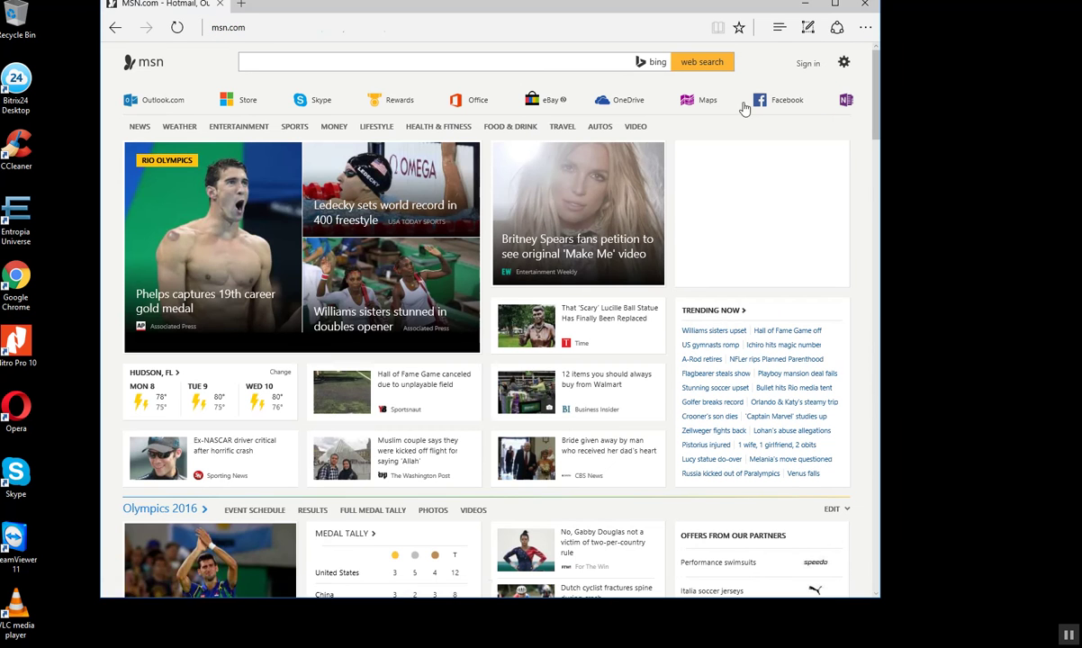
left_click(815, 66)
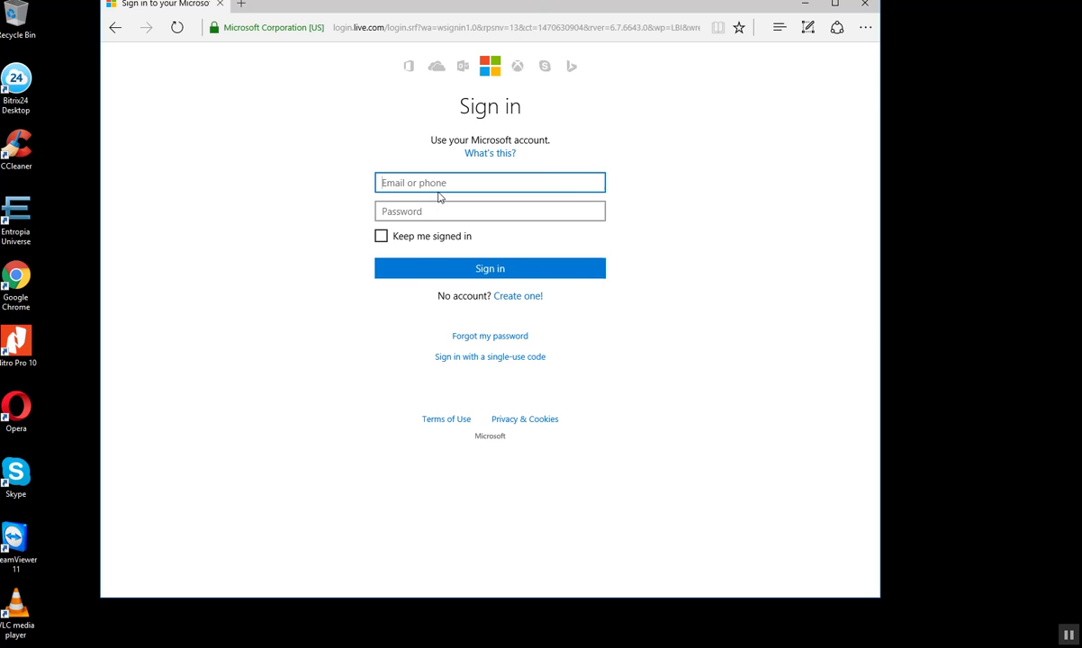
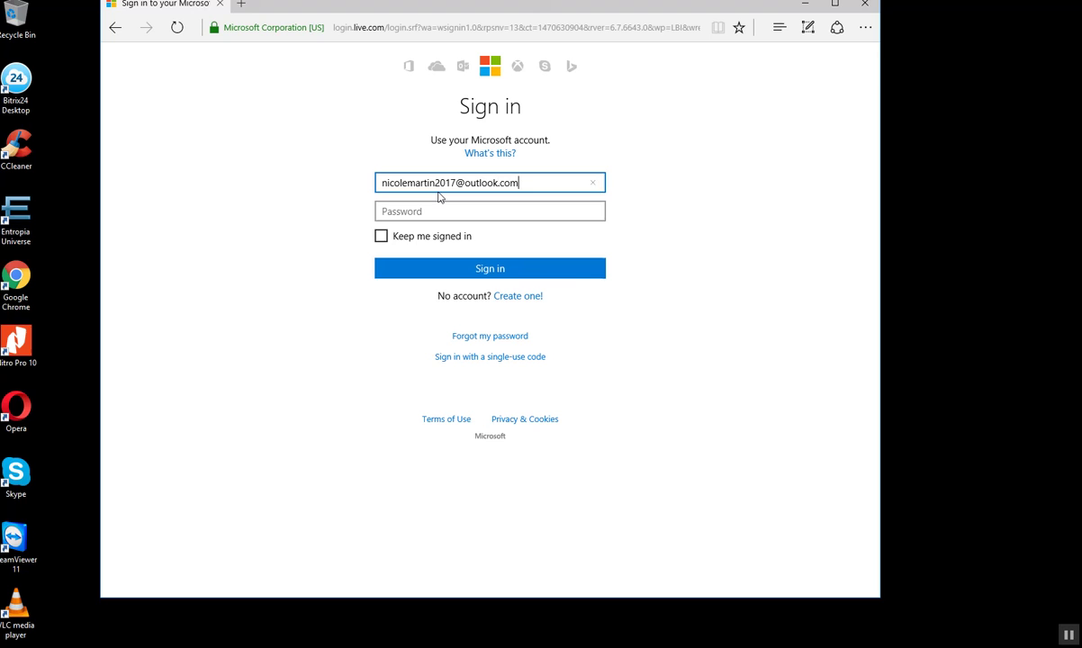
- Sign in with the Outlook.com account's e-mail address and password
key("Tab")
type("••••••")
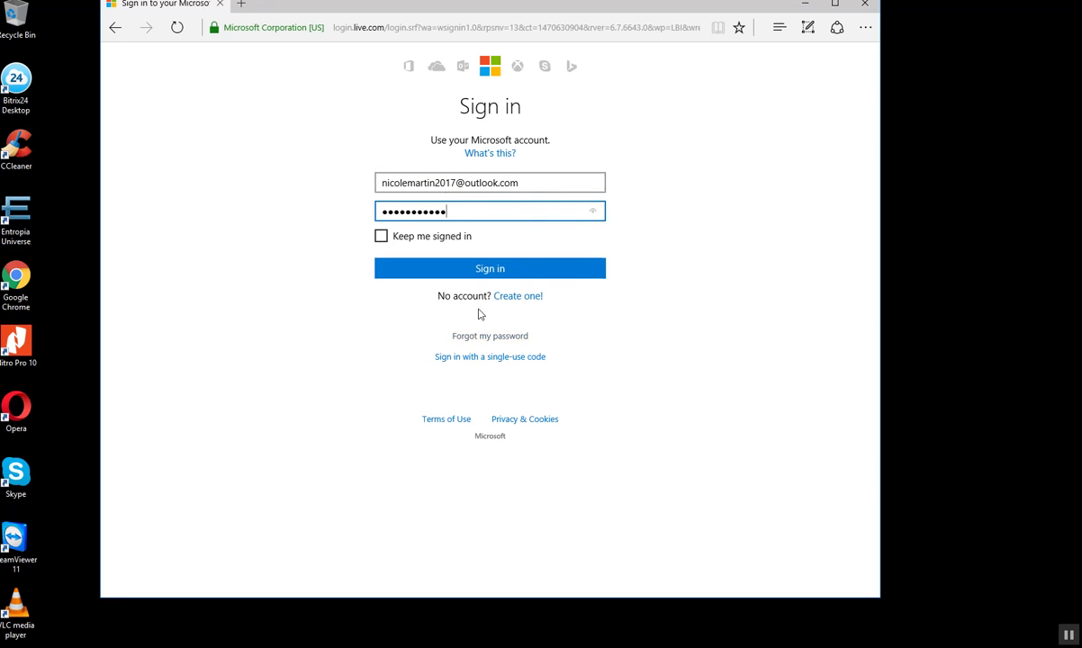
left_click(481, 270)
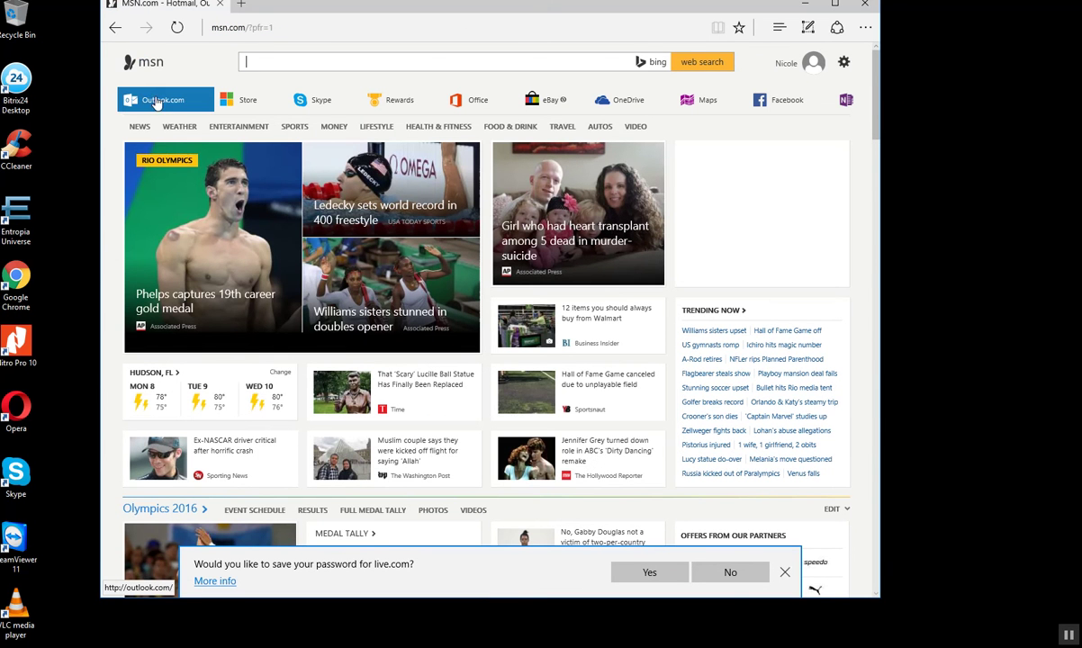
mouse_move(158, 101)
- Open Outlook.com, rate it 10 with the reason 'i', submit, and dismiss the thank-you message
left_click(173, 104)
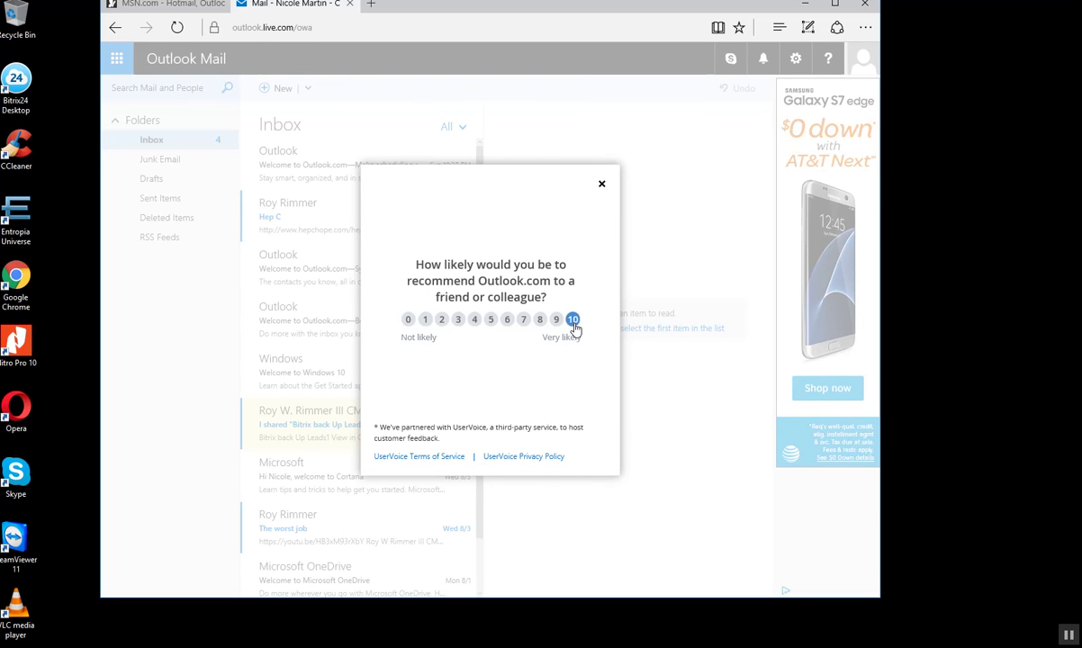
left_click(574, 322)
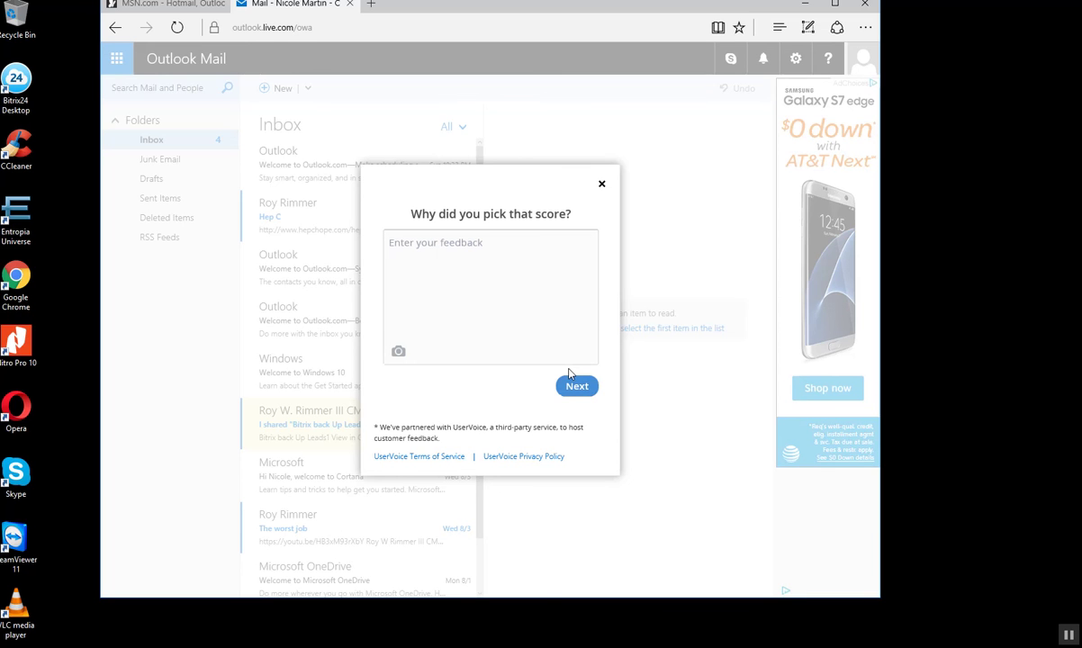
left_click(495, 294)
type("its just plain cool")
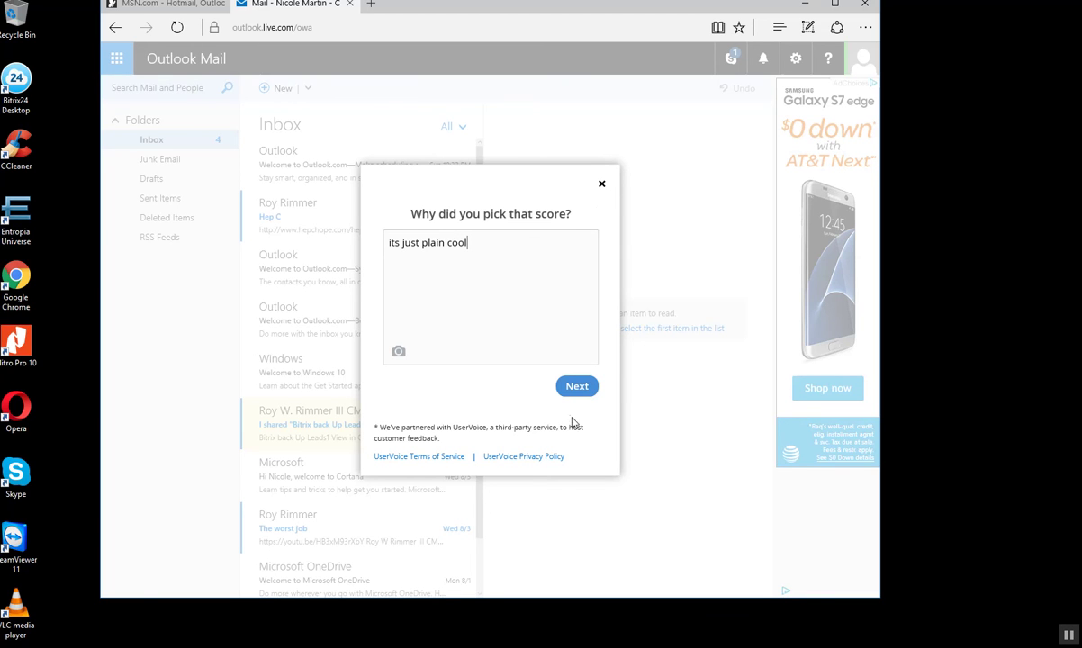
left_click(577, 387)
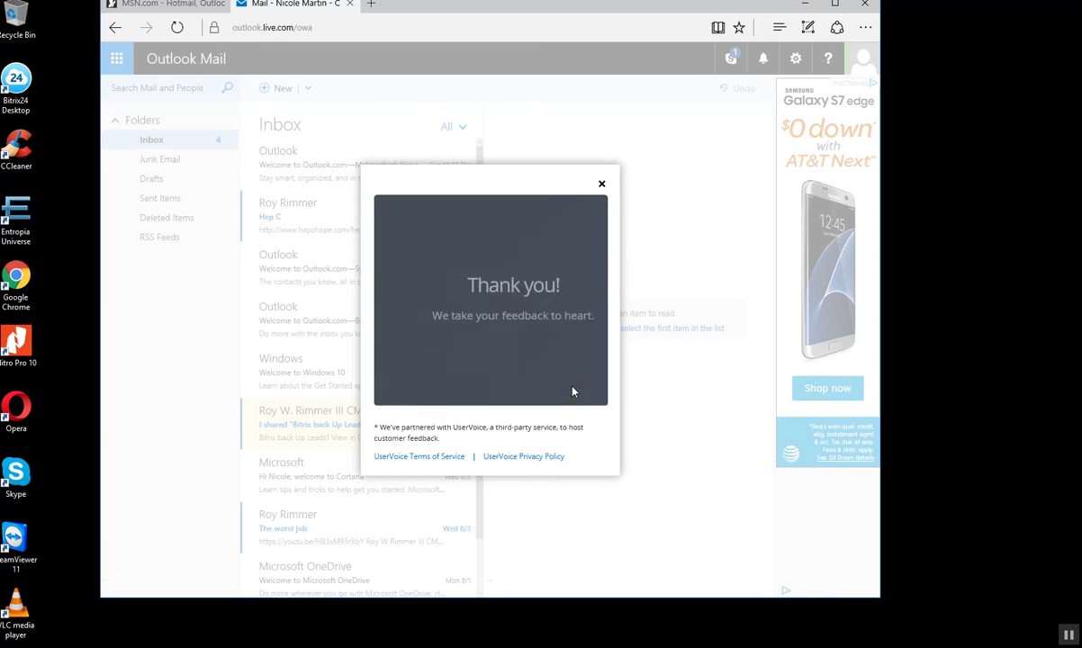
left_click(601, 184)
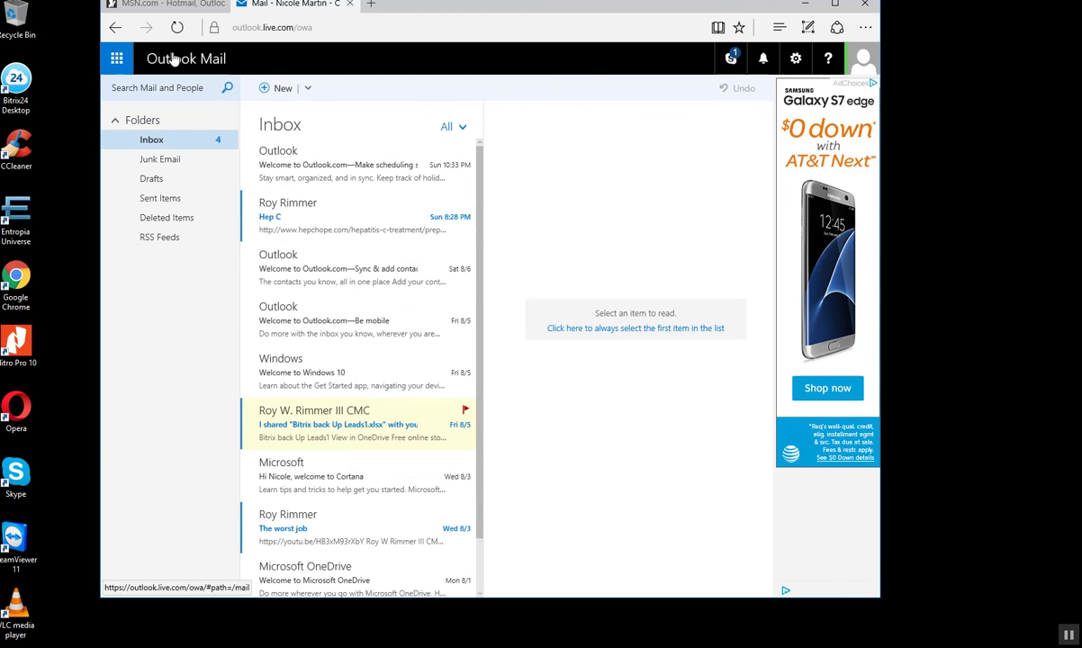
left_click(116, 58)
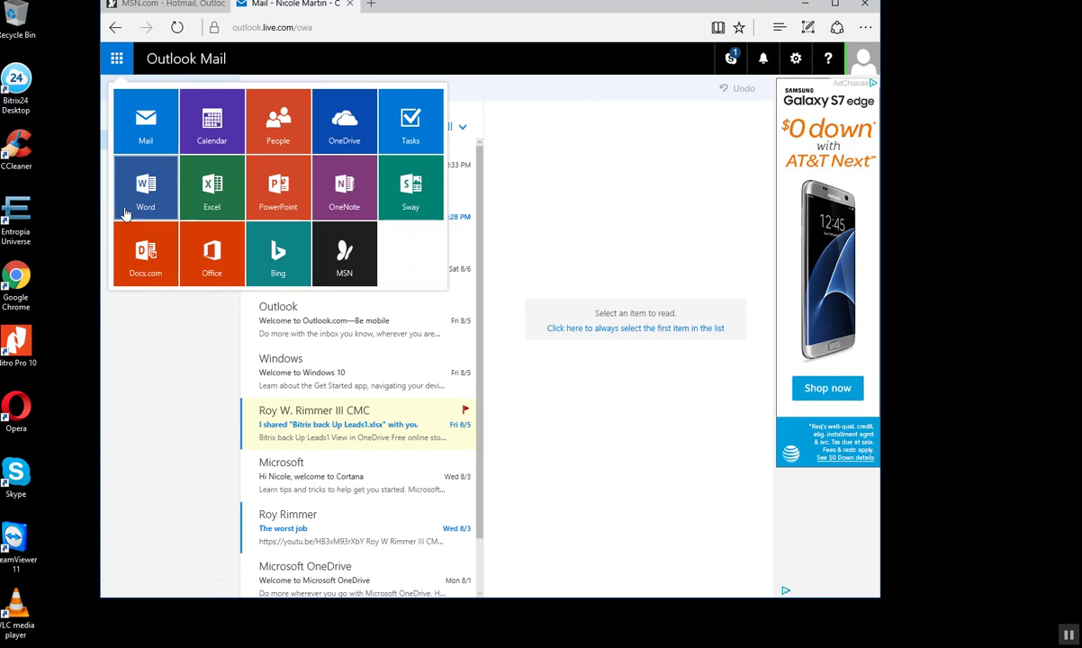
- Open Docs.com from the app launcher in a new tab, then close that tab
left_click(146, 253)
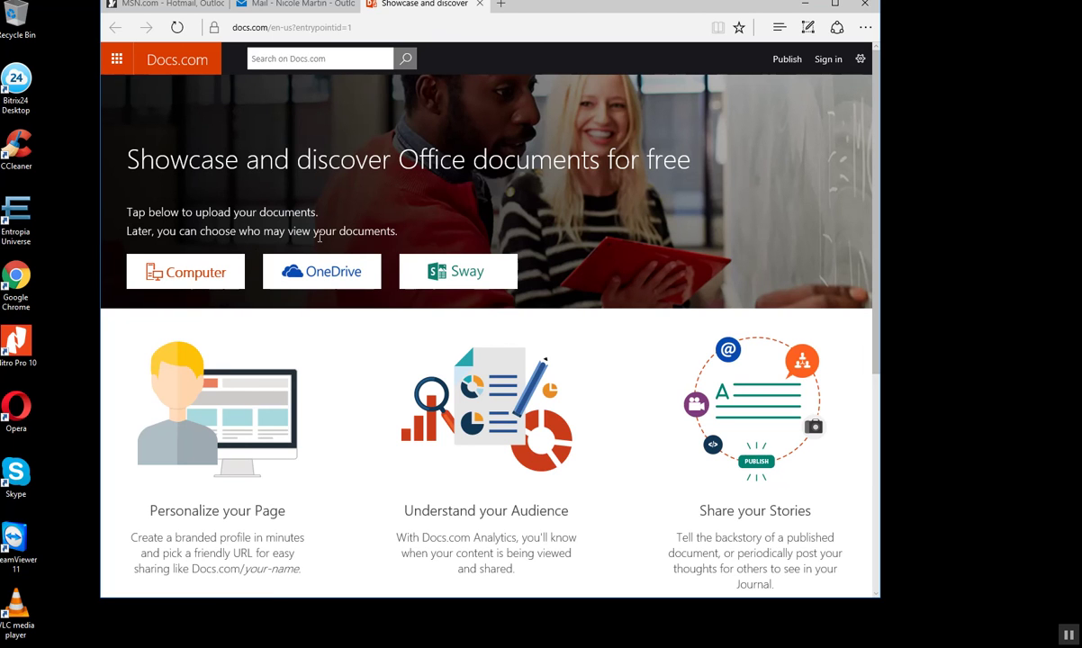
left_click(482, 7)
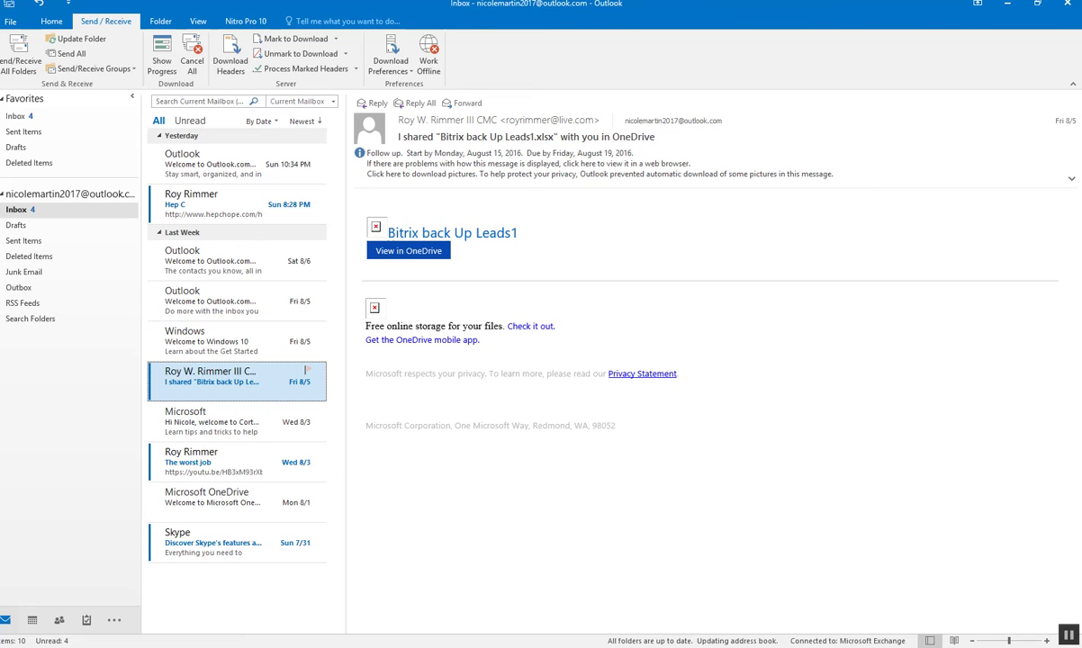
- Restore down desktop Outlook, move it lower, and start a new Outlook.com calendar event
left_click(1036, 4)
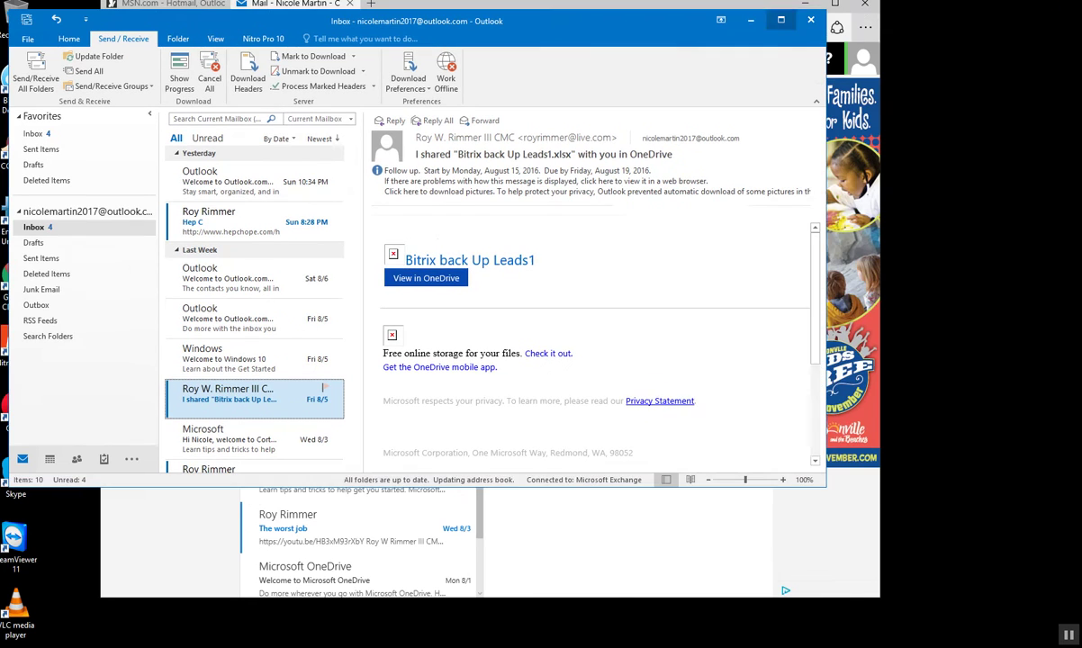
left_click_drag(541, 28, 1070, 25)
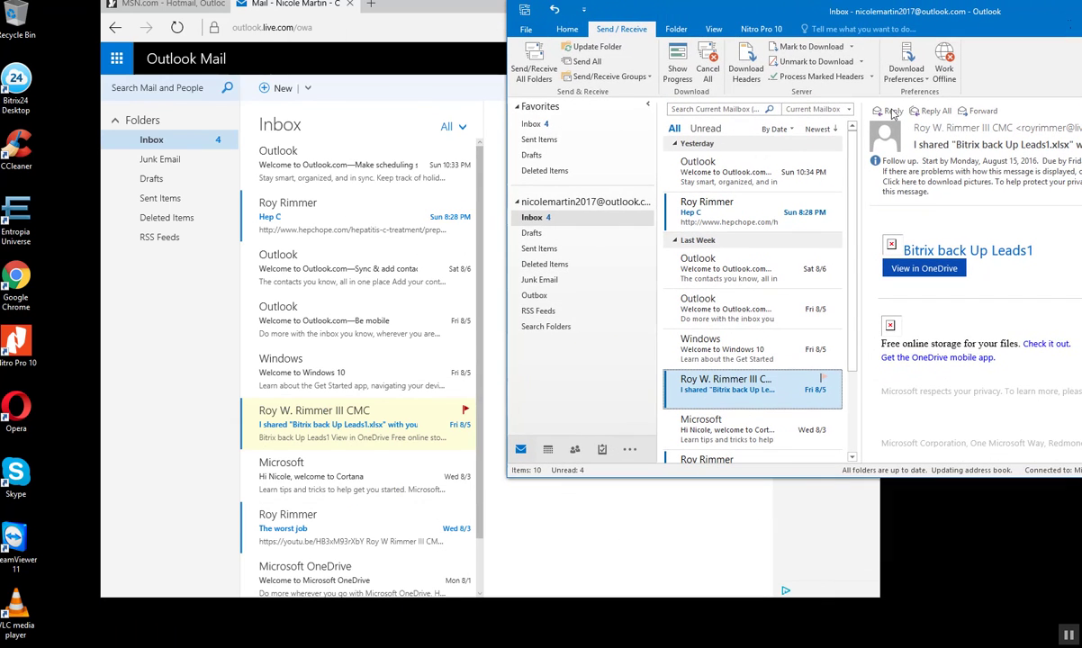
left_click(307, 89)
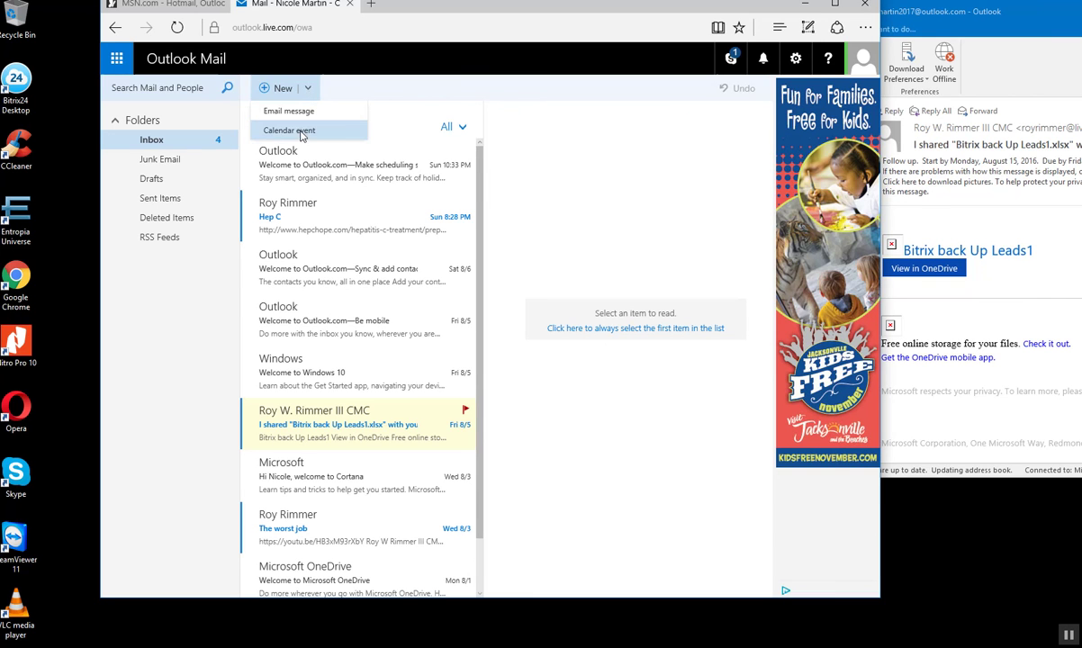
left_click(302, 132)
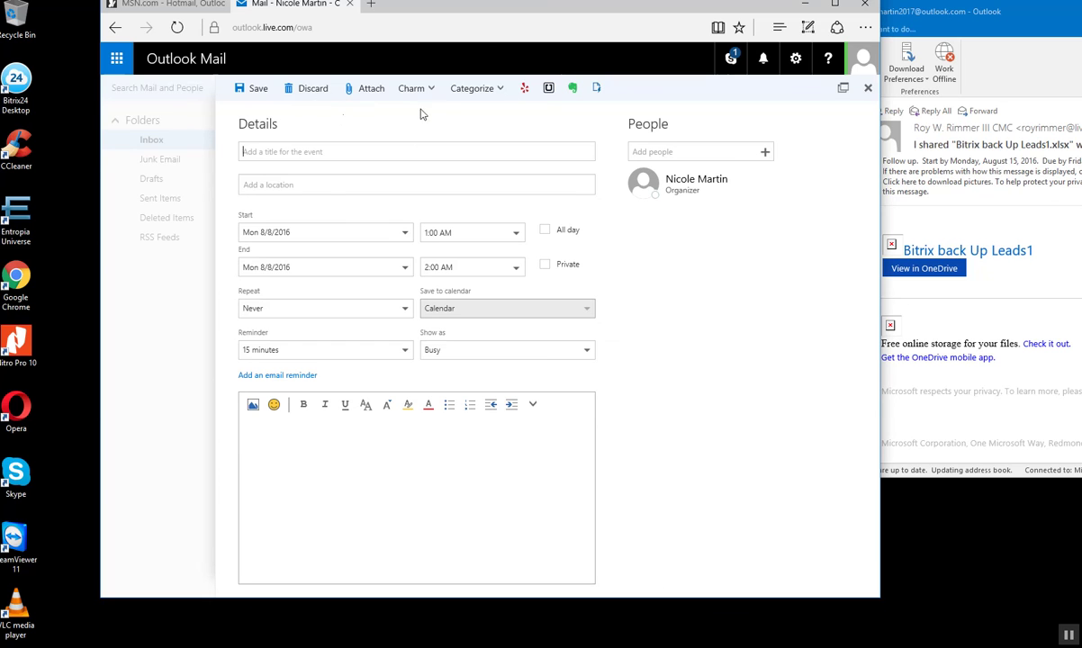
- Look through the blank event's categories, organizer card and Skype panel, then close the draft
left_click(479, 96)
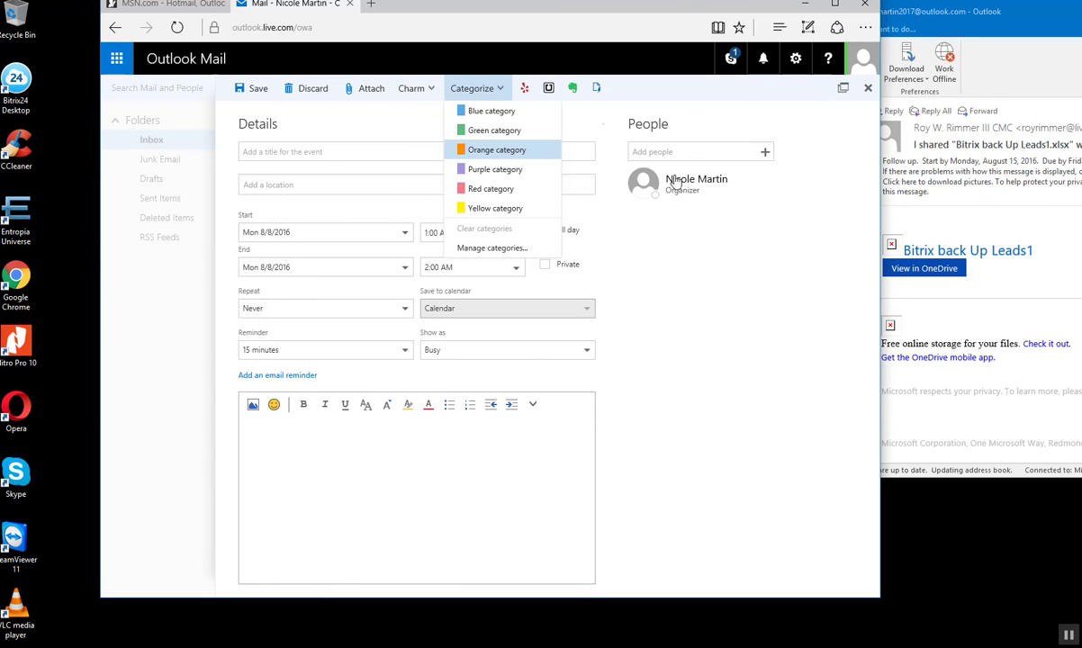
left_click(582, 126)
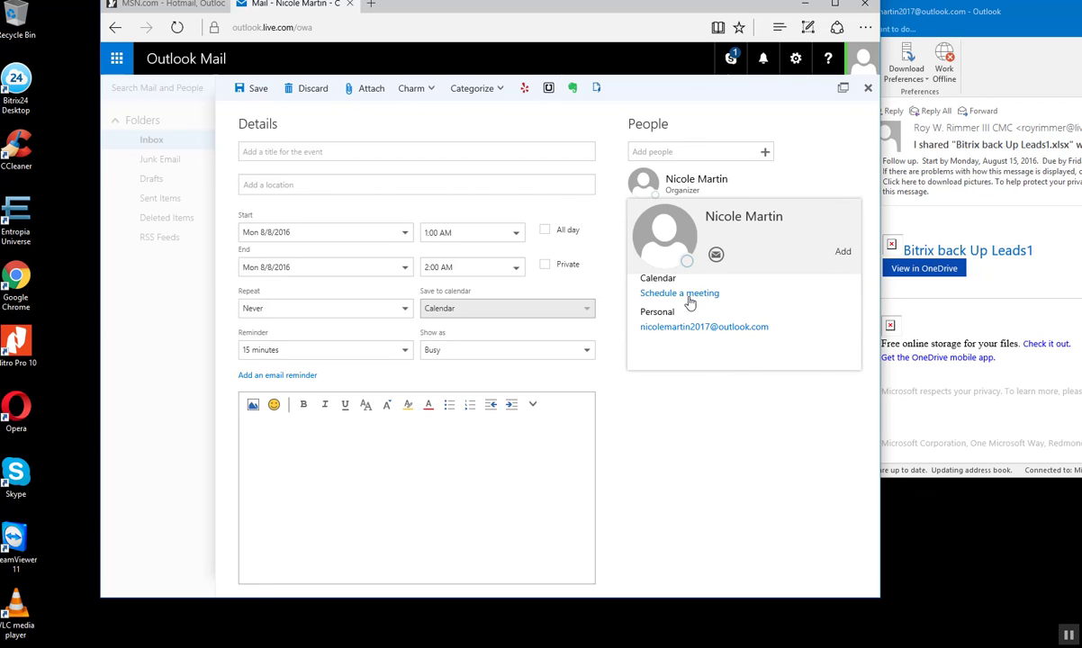
left_click(690, 303)
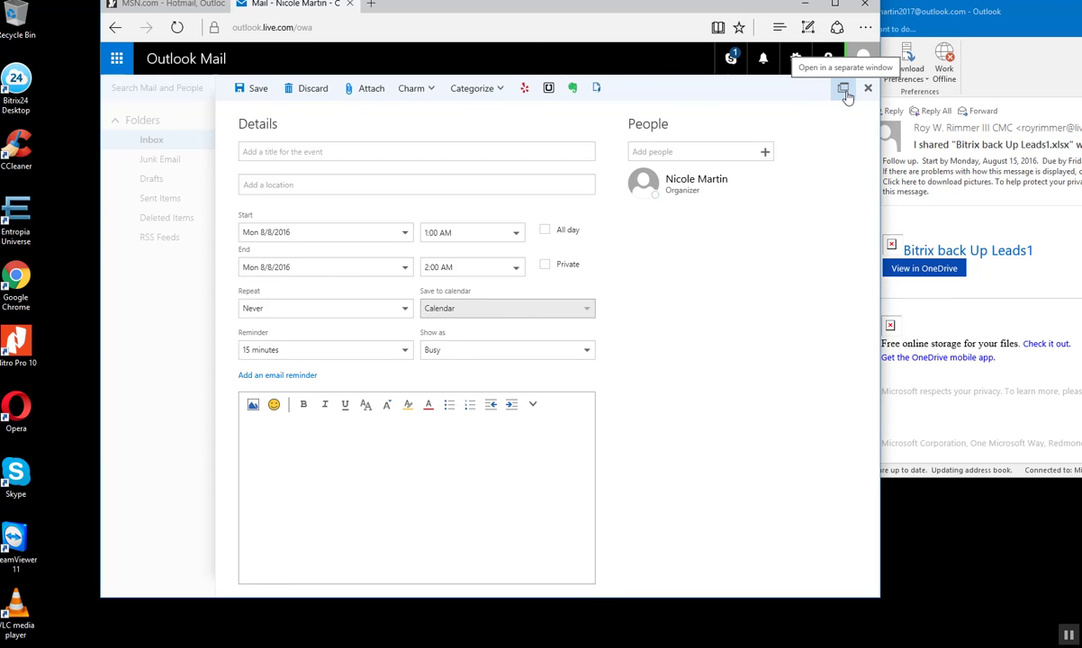
left_click(731, 59)
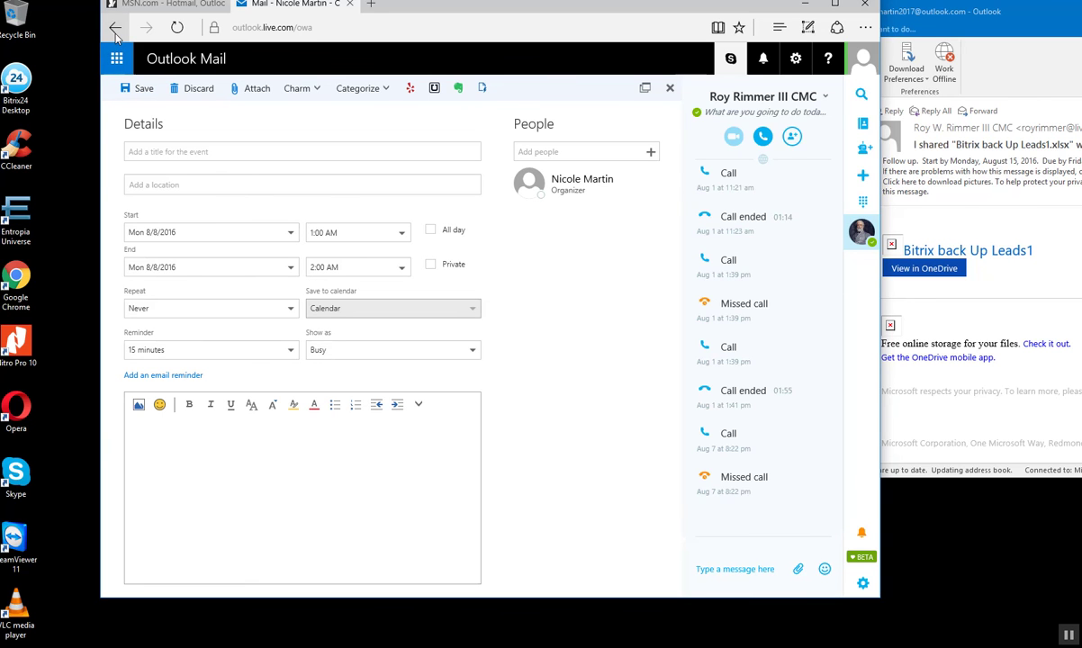
left_click(669, 88)
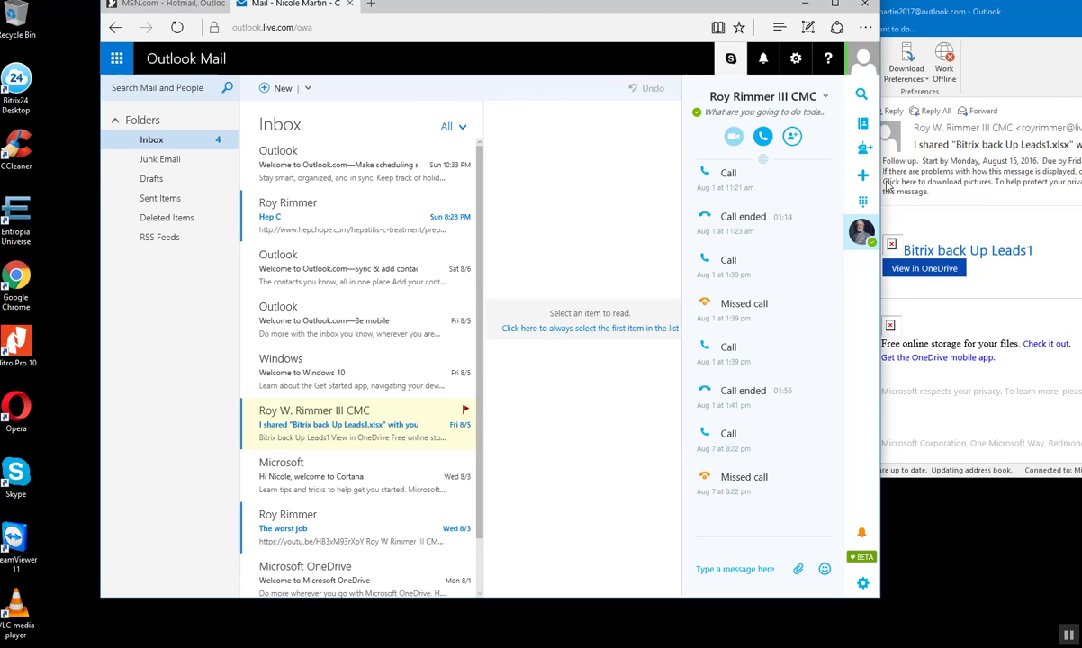
left_click(308, 90)
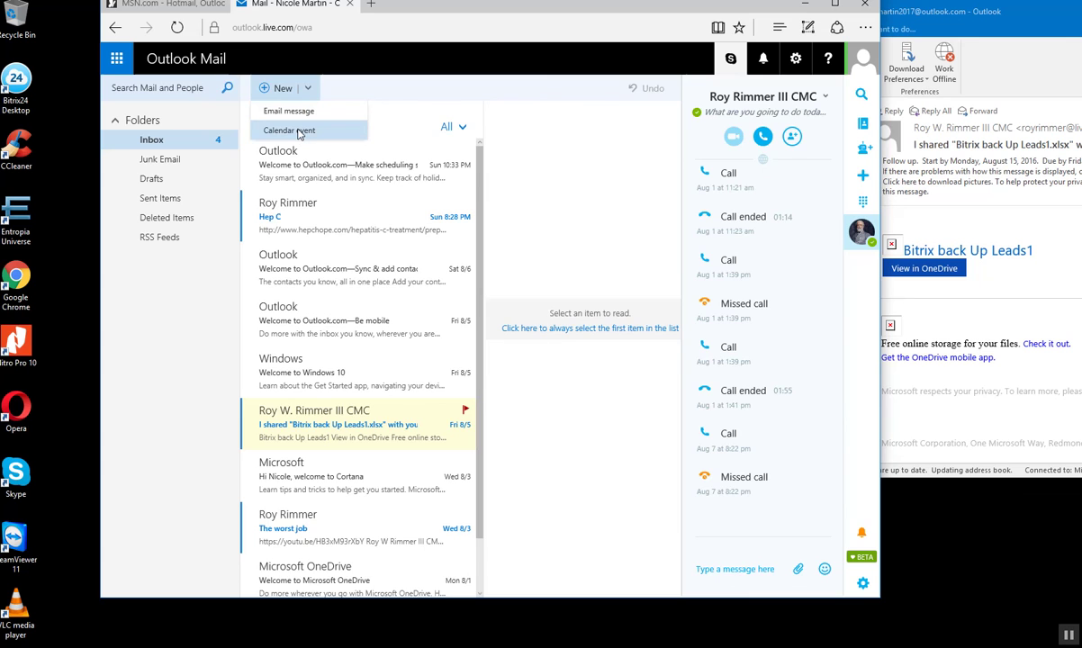
left_click(299, 132)
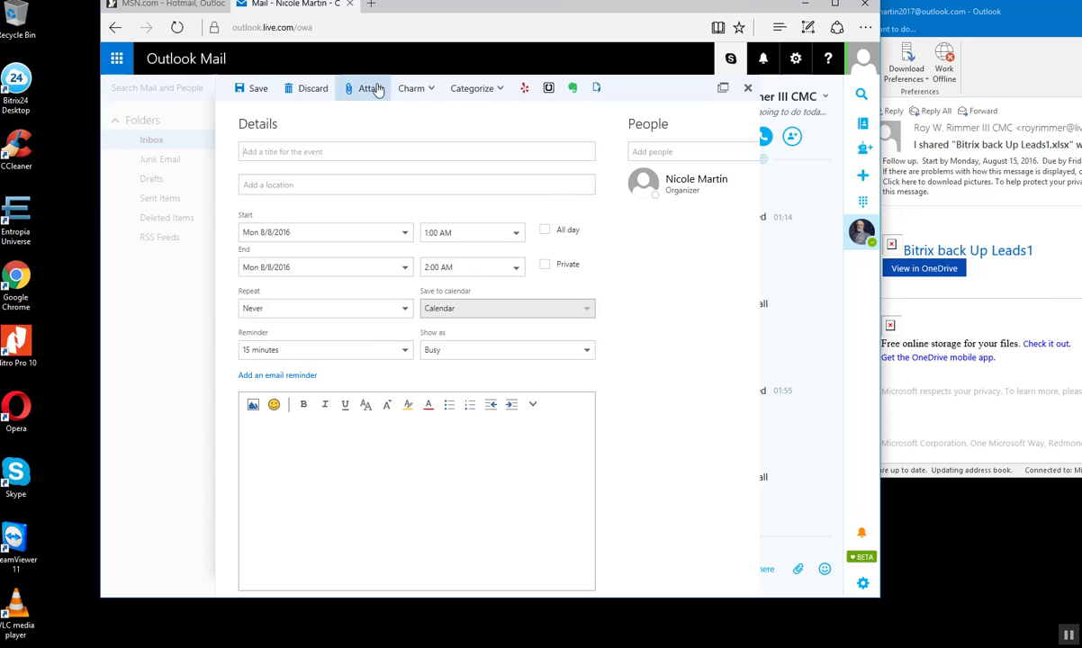
left_click(492, 91)
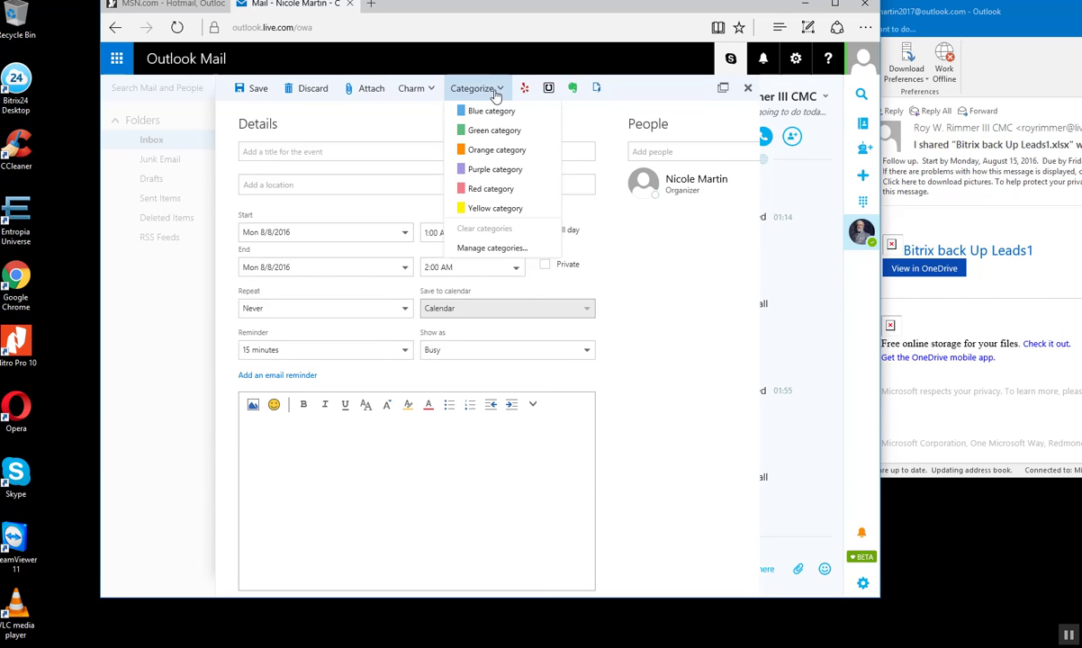
left_click(419, 93)
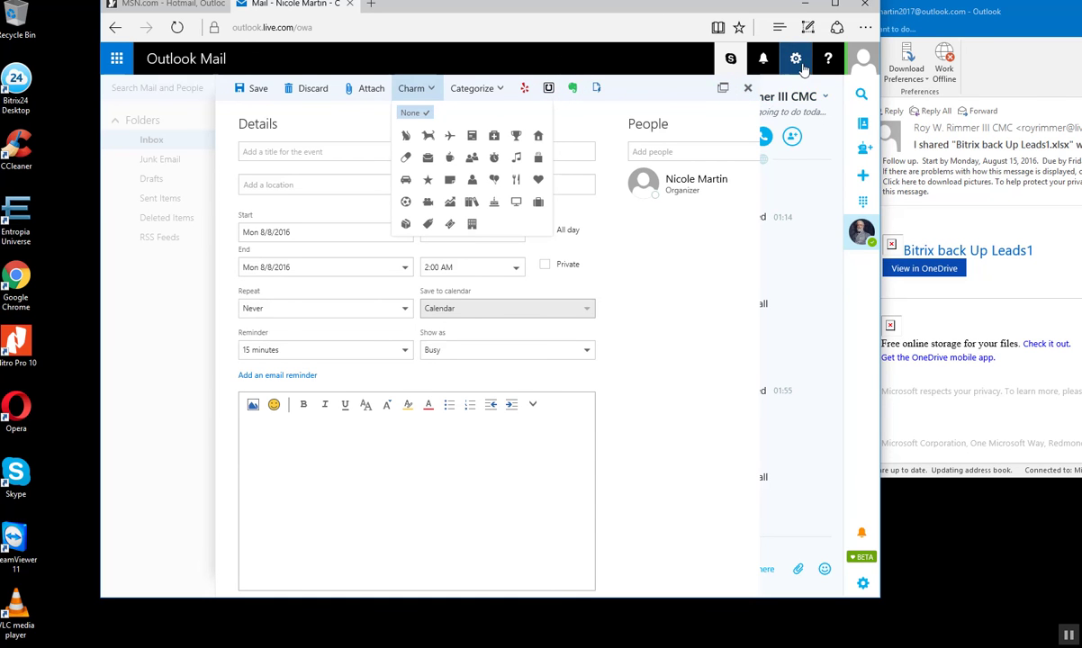
left_click(696, 185)
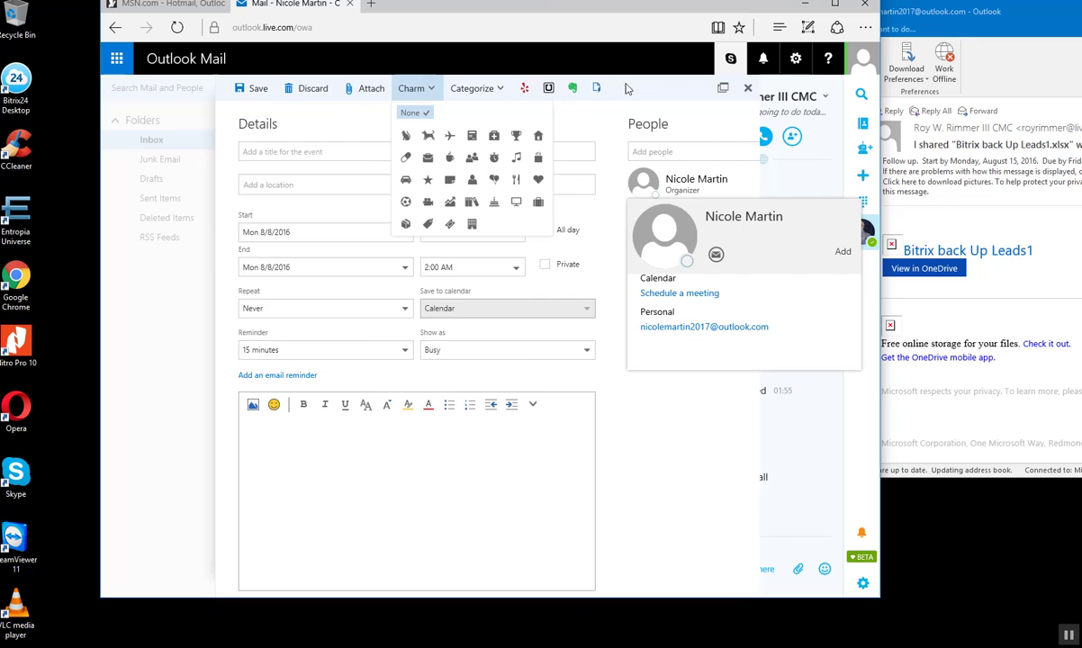
left_click(745, 88)
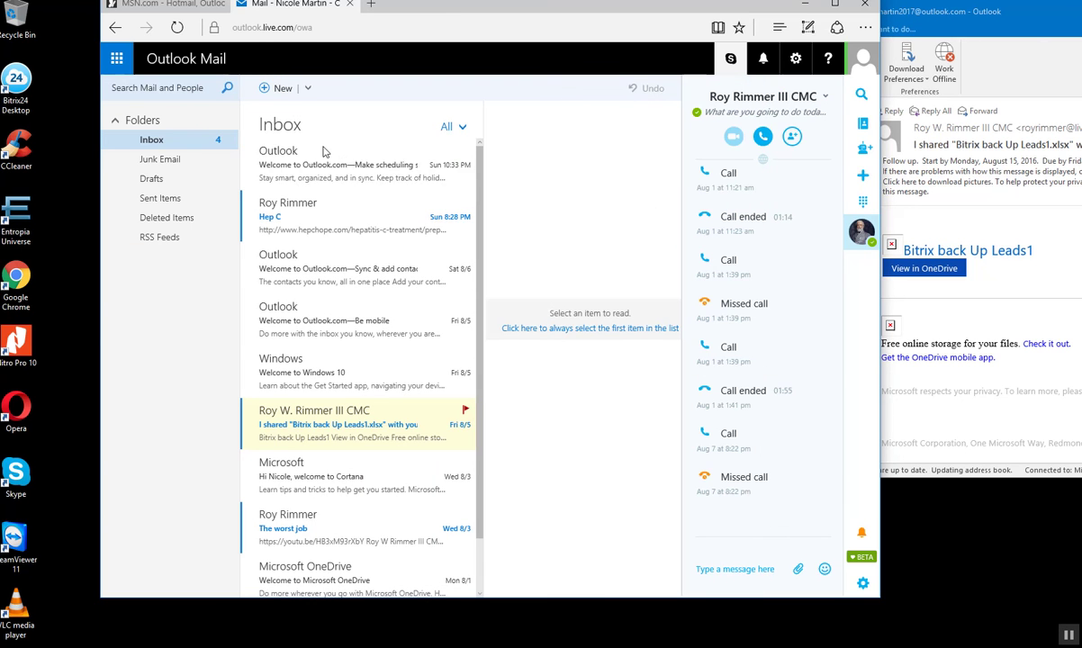
- Bring the desktop Outlook window forward, move it, and close Outlook 2016
key("alt+Tab")
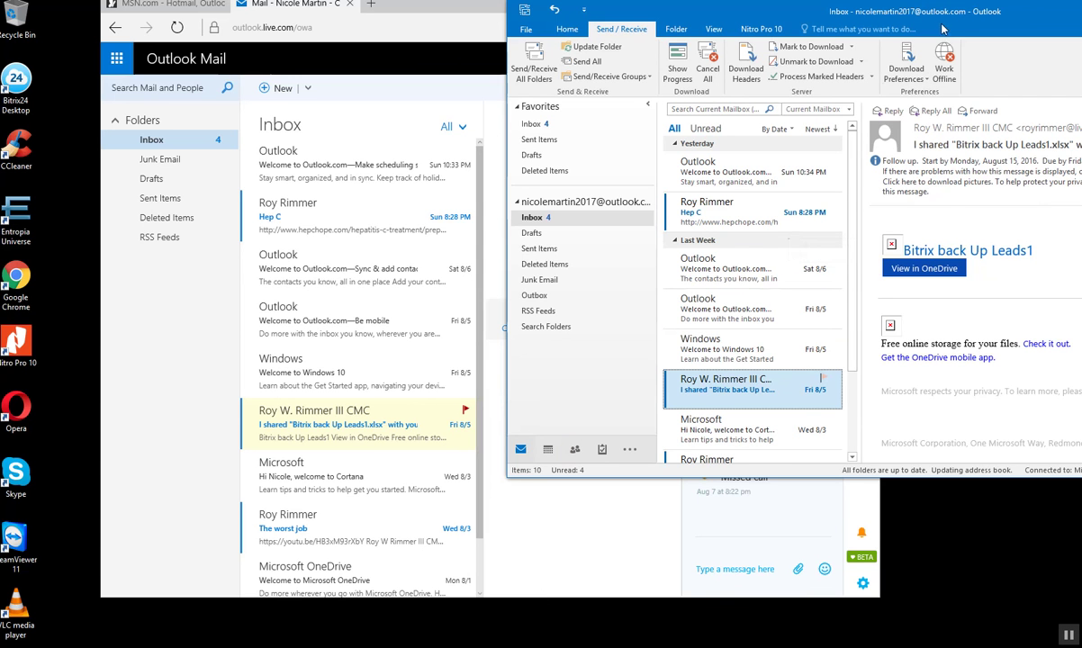
left_click_drag(833, 12, 730, 47)
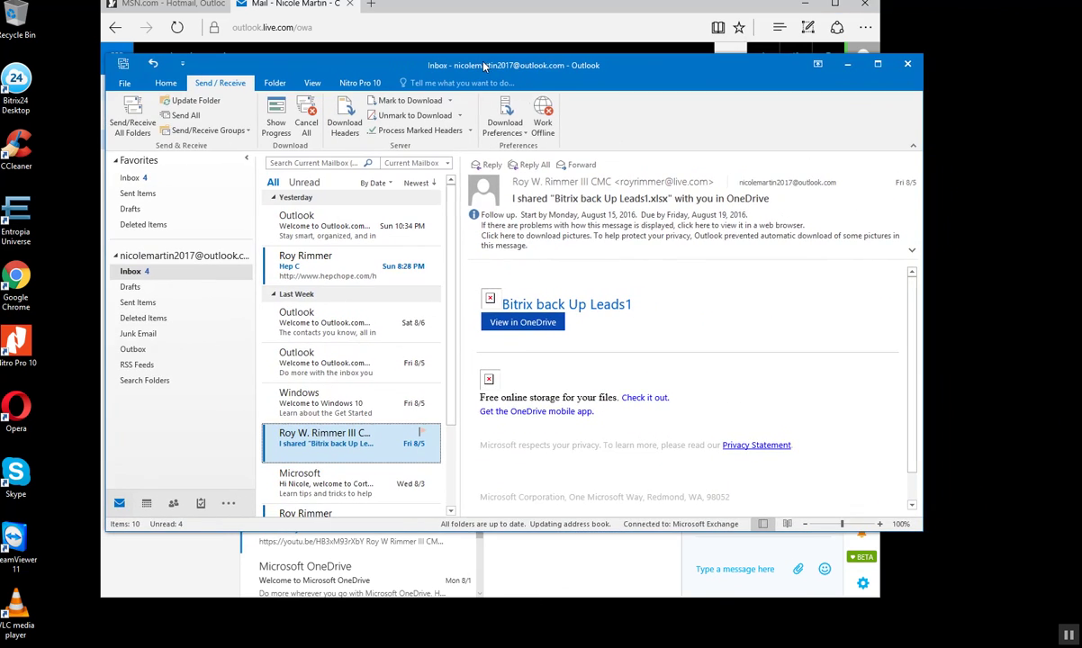
left_click(903, 63)
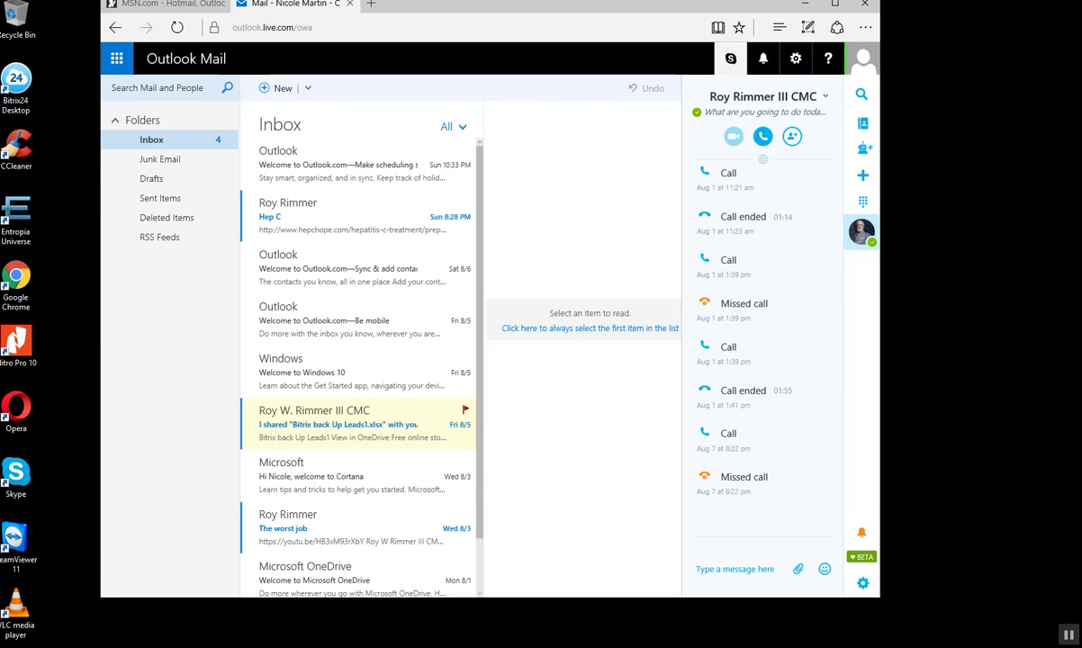
- Close the Outlook Mail tab, then close Edge with the MSN page
left_click(861, 6)
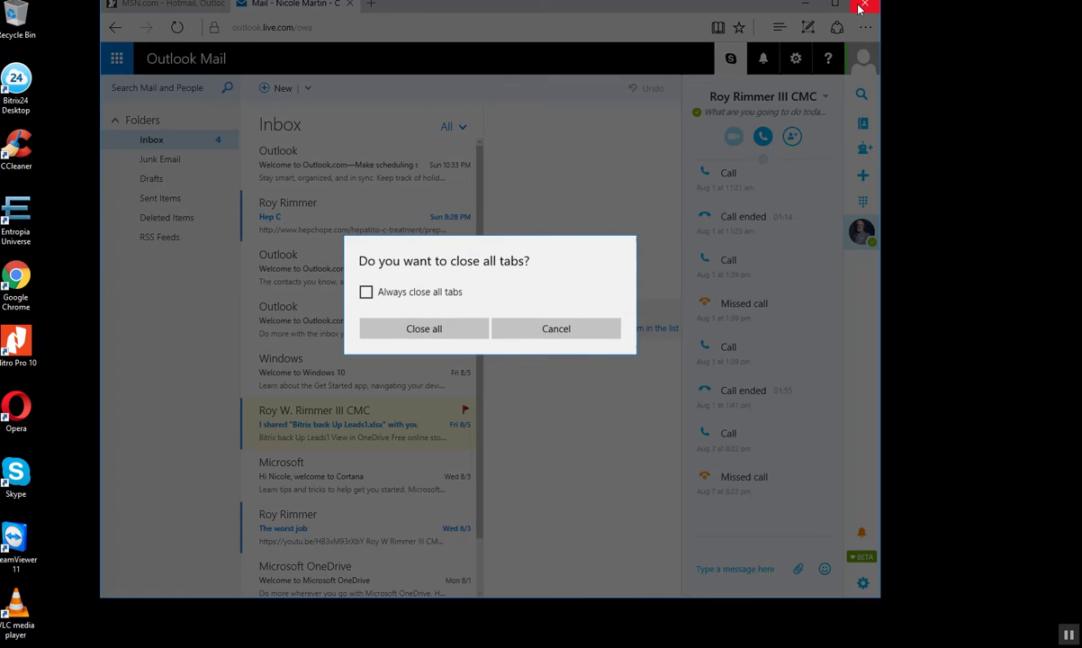
left_click(536, 329)
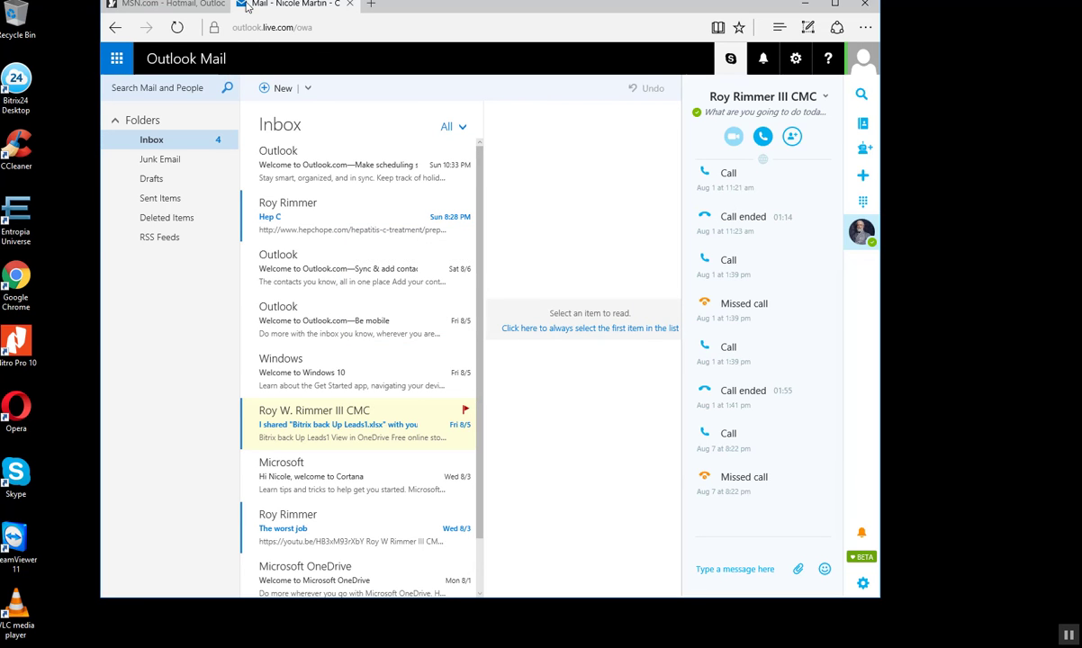
left_click(349, 4)
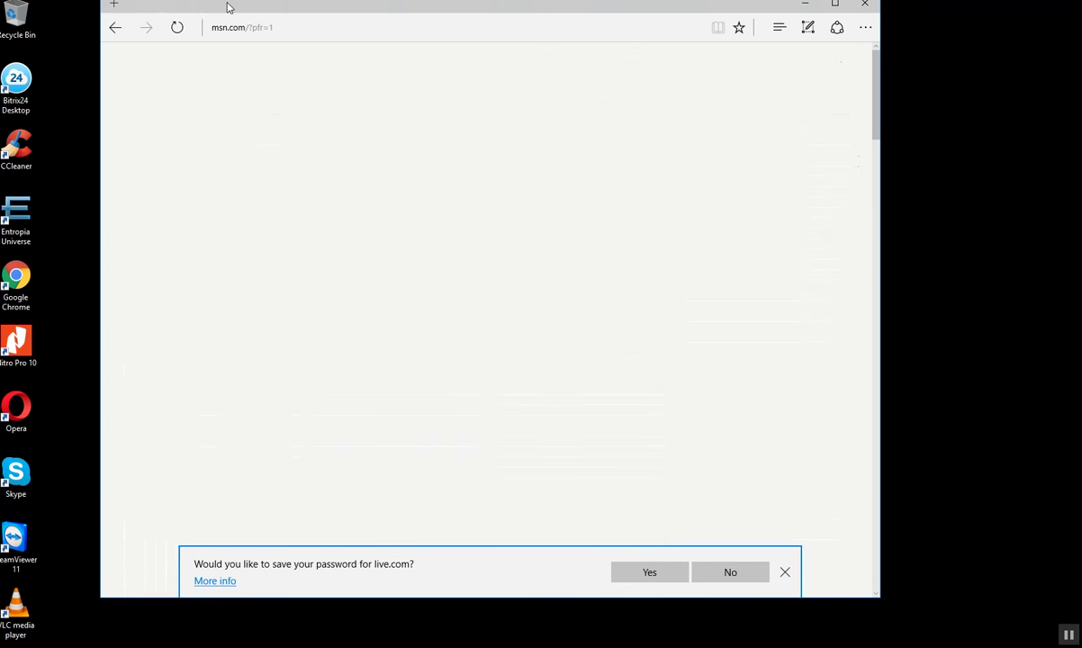
left_click(863, 4)
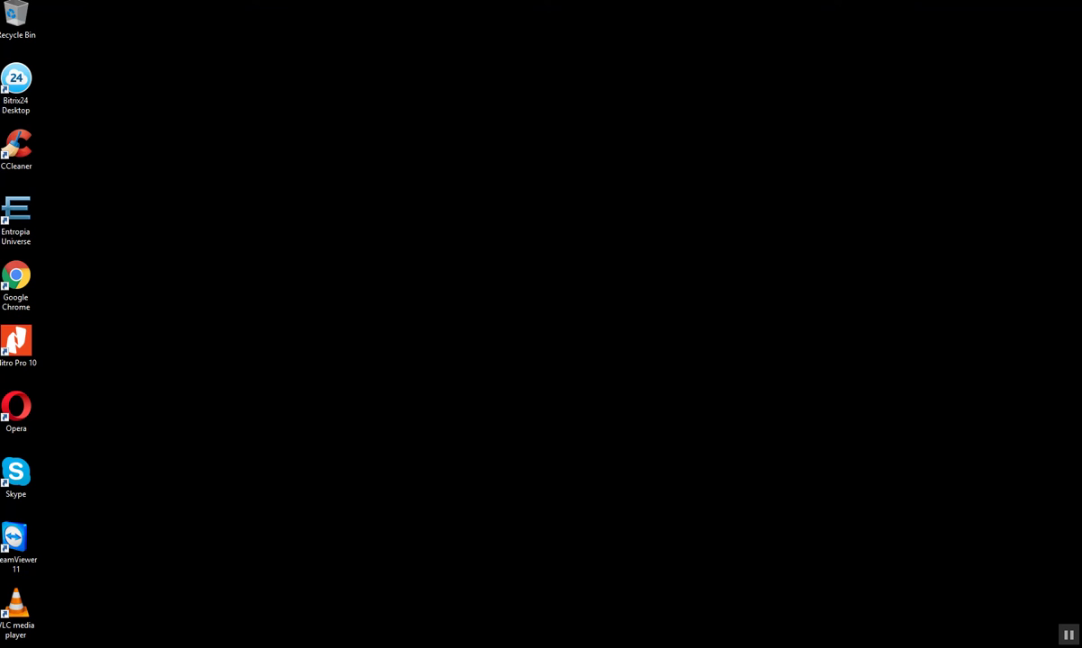
- Start a new Snagit capture from its notification-area icon
left_click(979, 647)
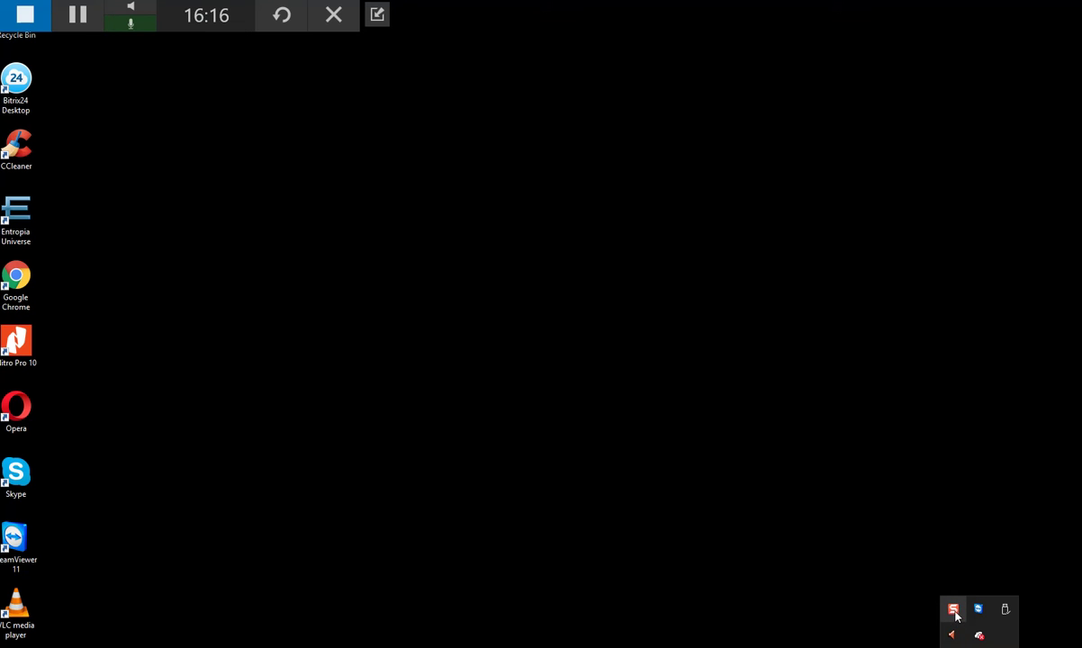
left_click(954, 611)
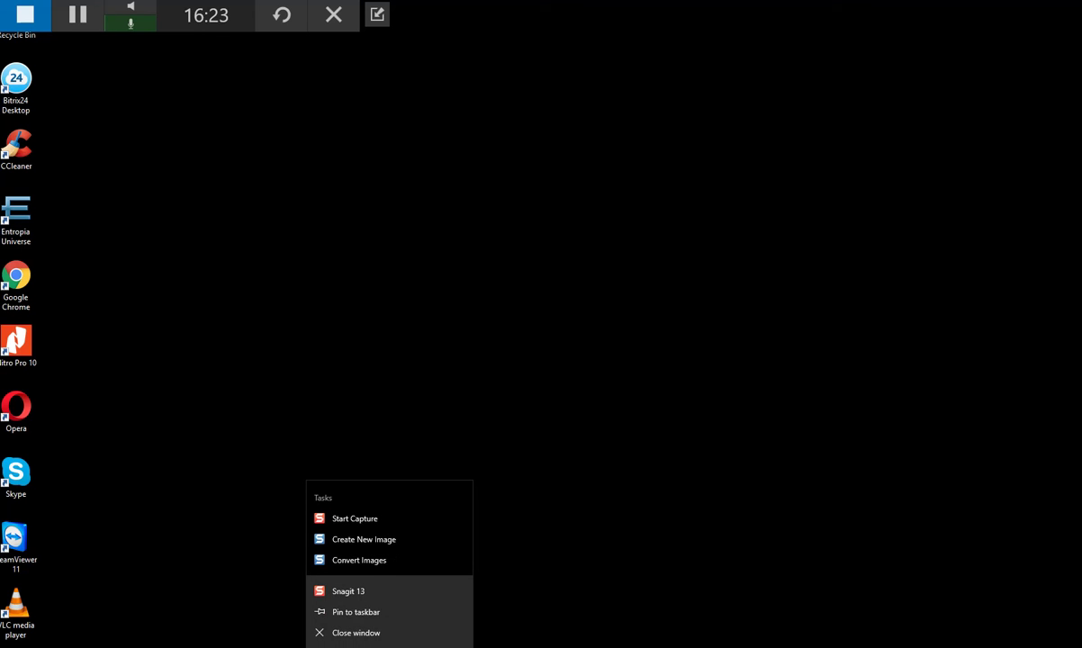
left_click(359, 520)
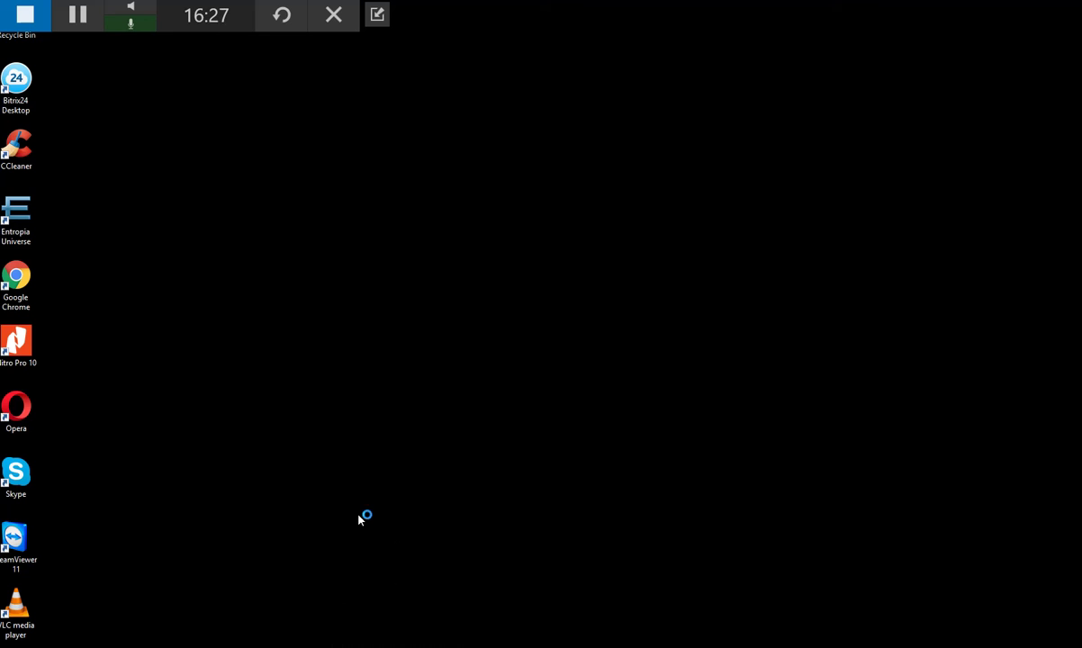